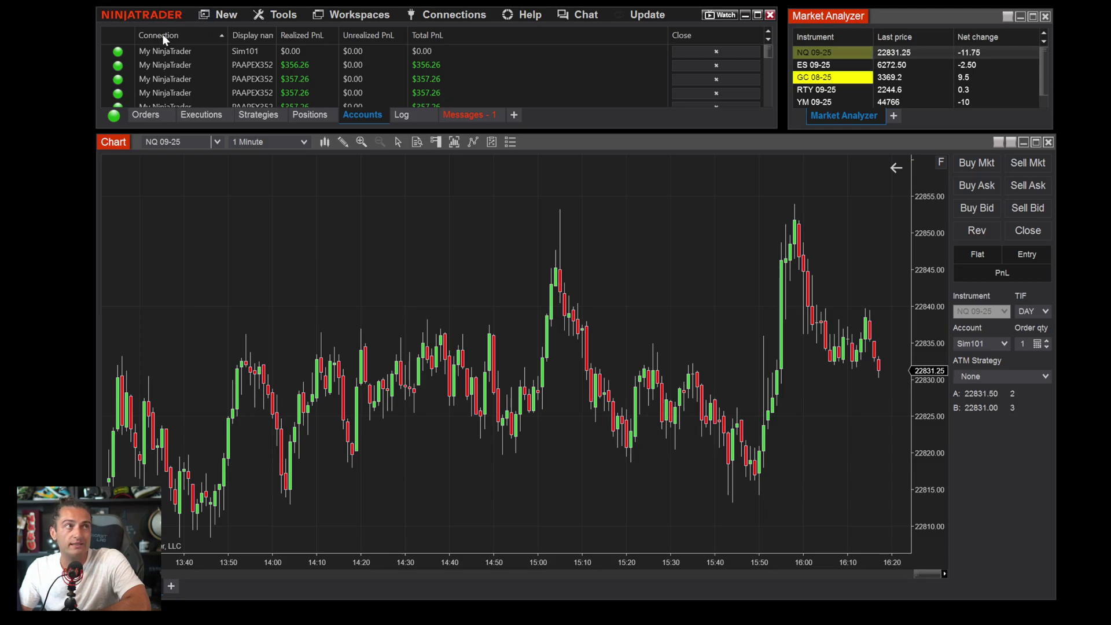
click(217, 14)
click(218, 16)
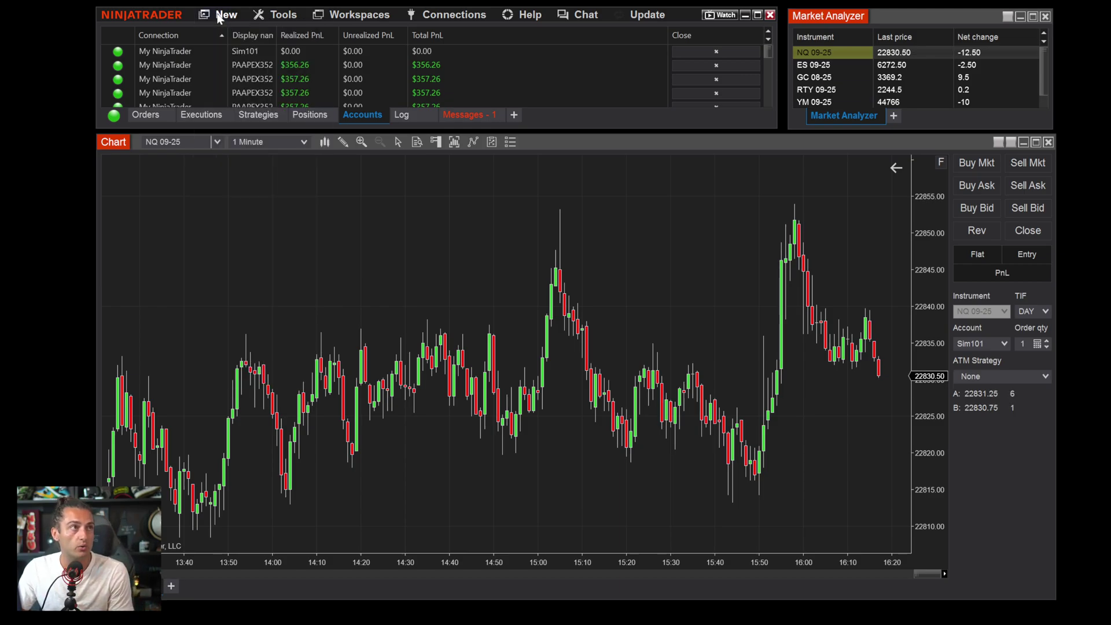
click(351, 16)
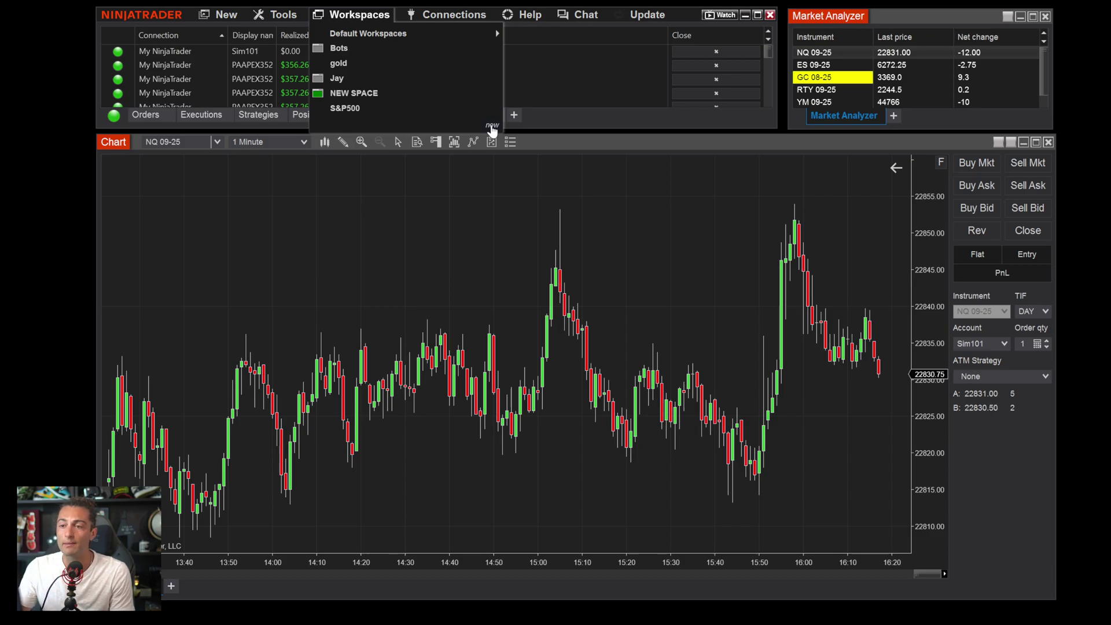
click(441, 210)
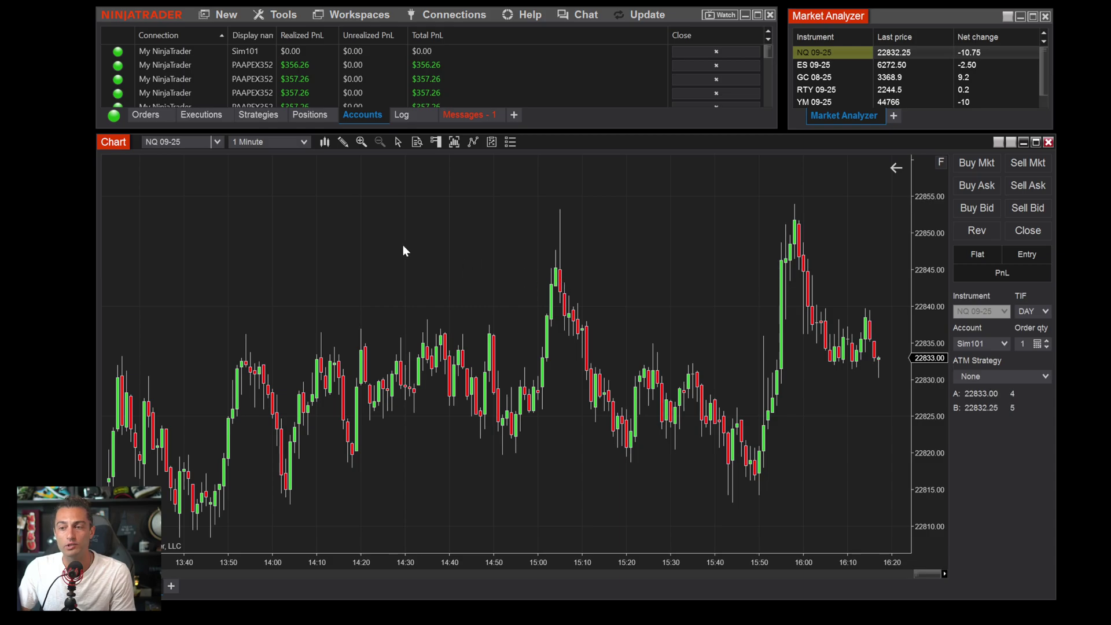
click(854, 22)
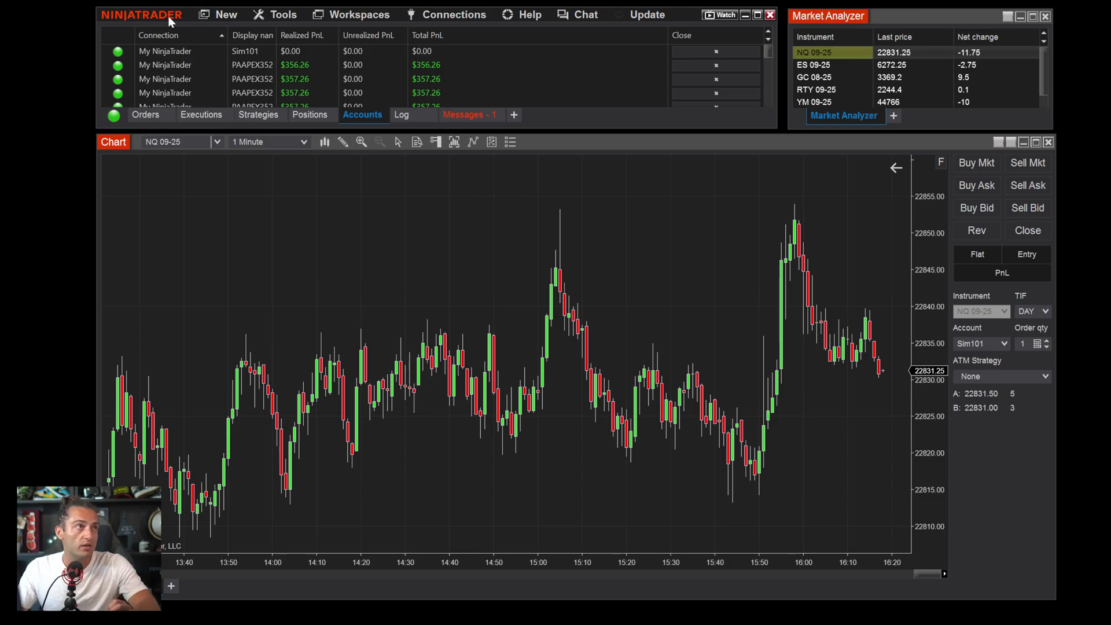
drag(168, 16, 169, 16)
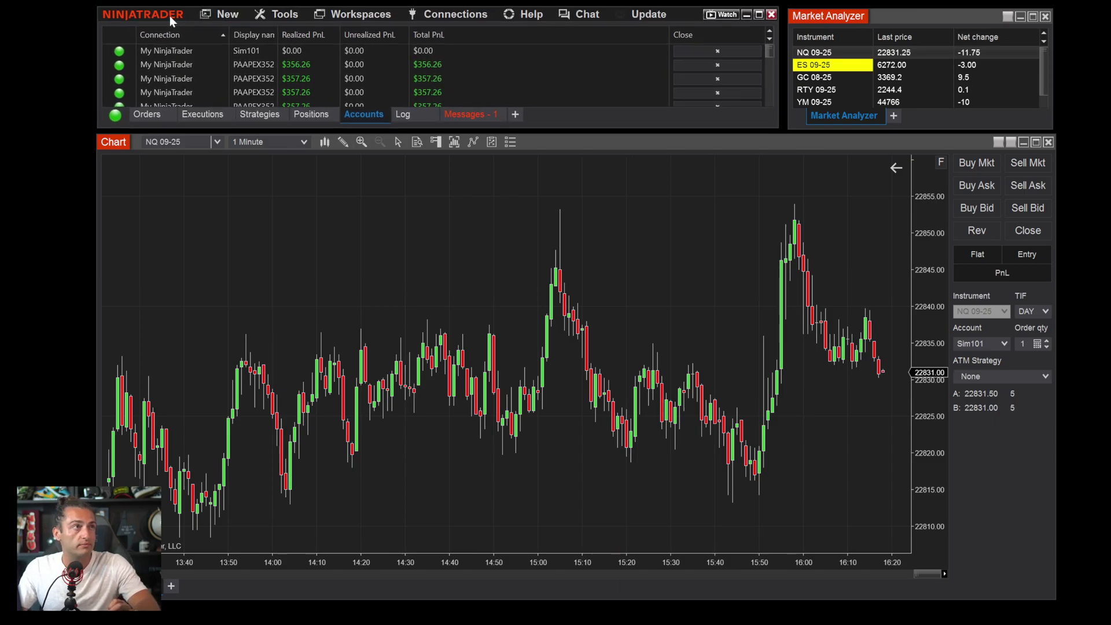
click(222, 16)
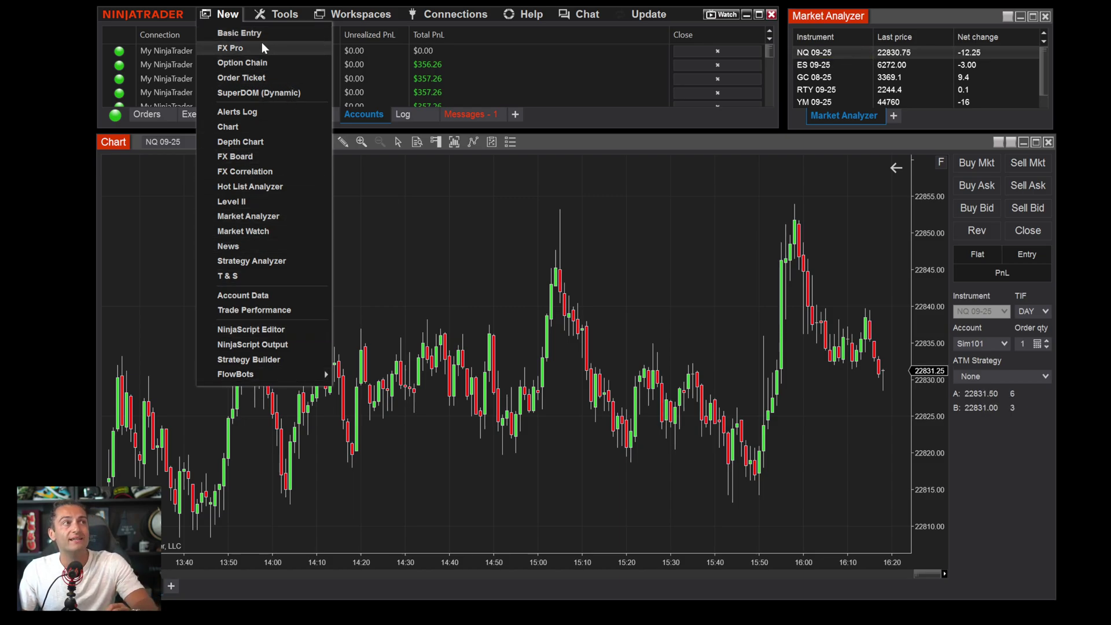
click(683, 226)
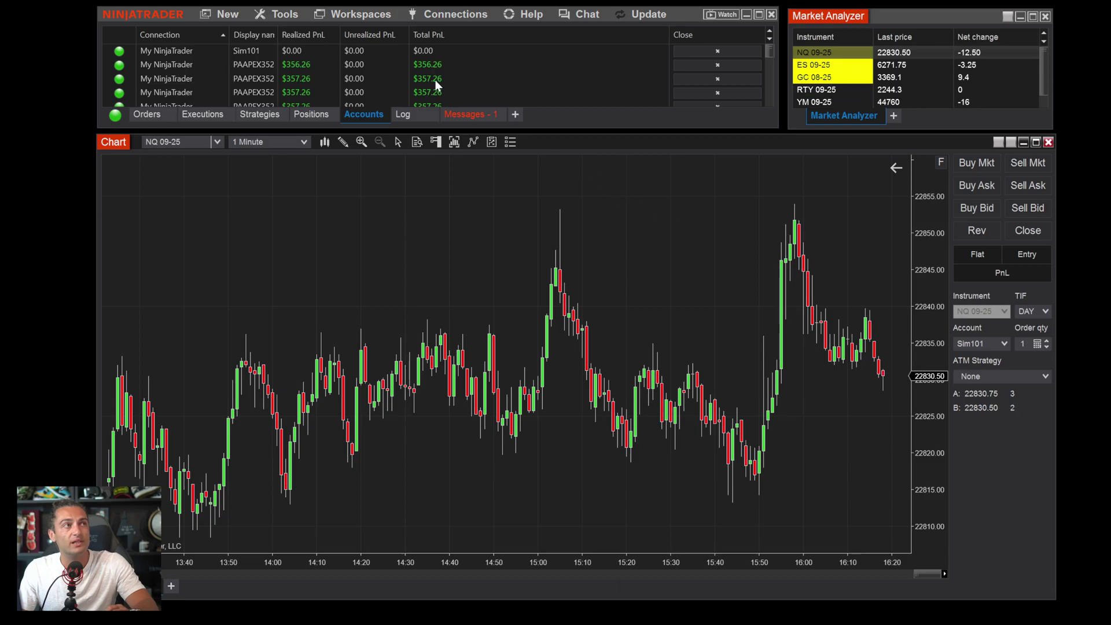
- Create a new 1-minute chart for NQ 09-25 and place its window over the existing chart
click(224, 16)
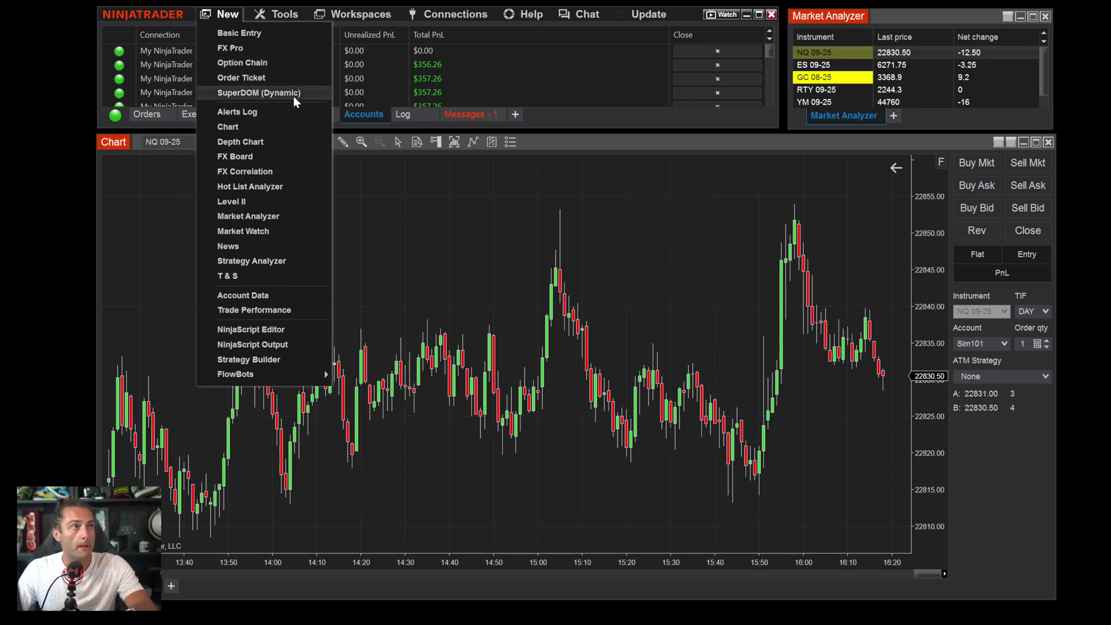
click(243, 127)
drag(310, 1, 357, 109)
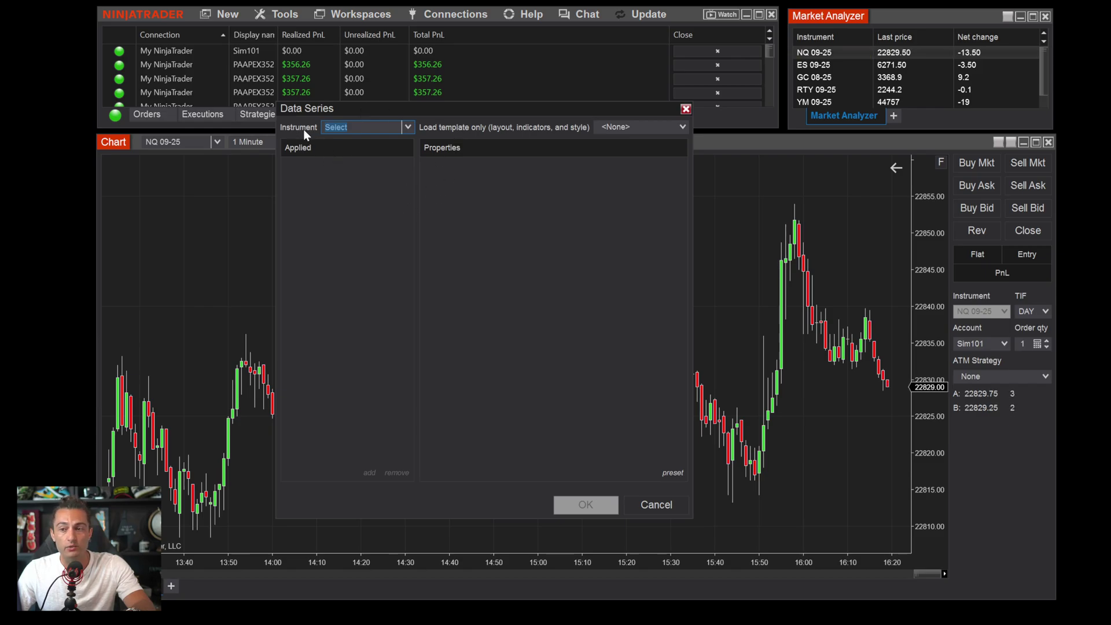
click(409, 127)
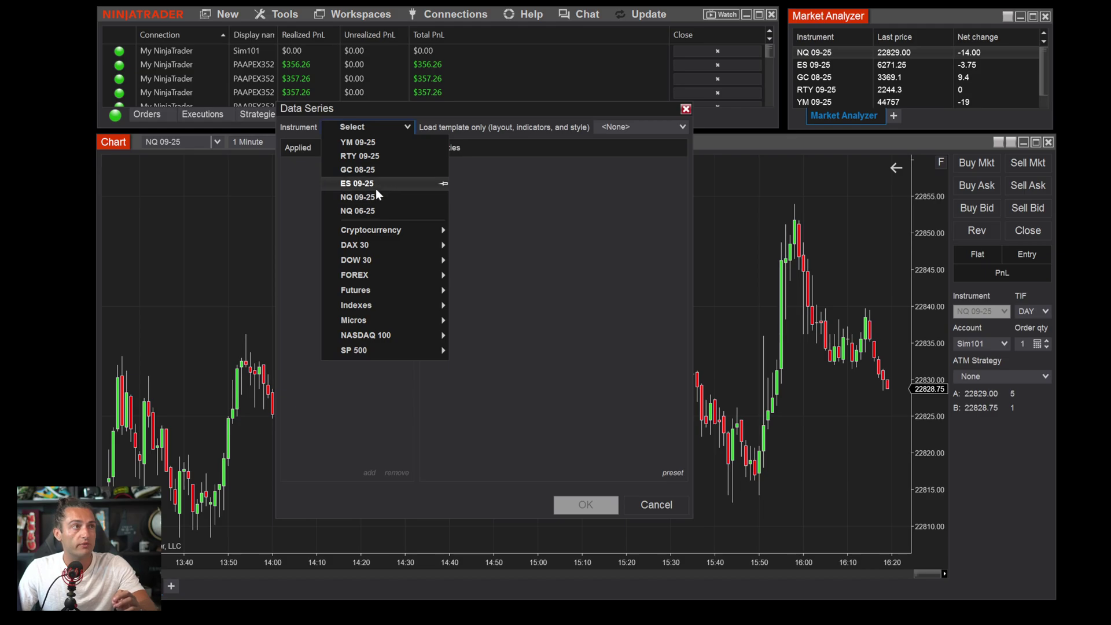
mouse_move(362, 293)
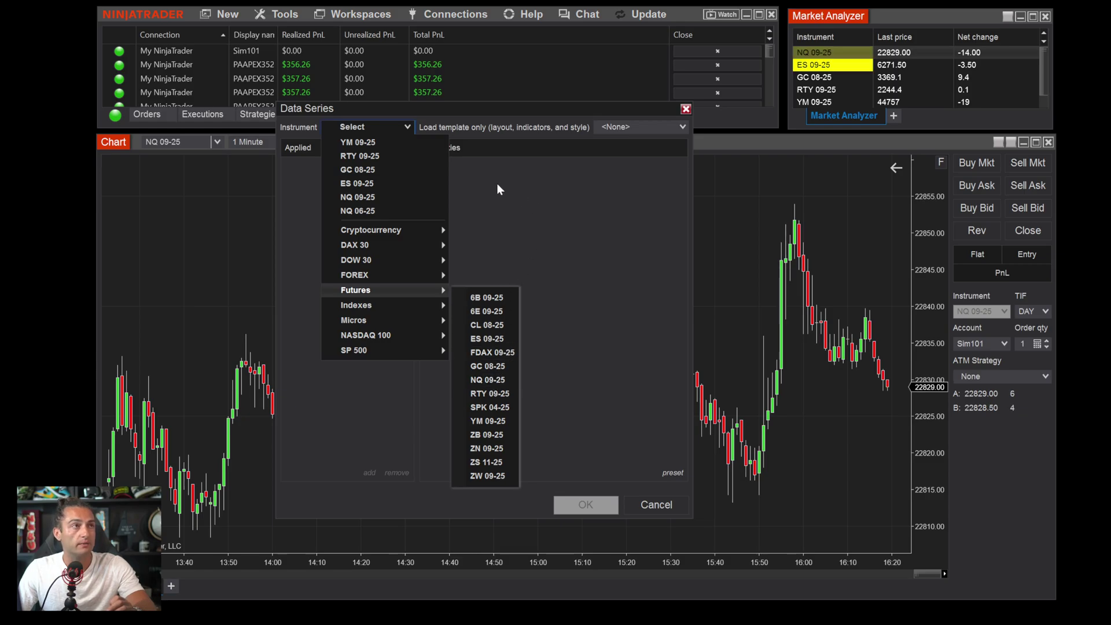
click(375, 196)
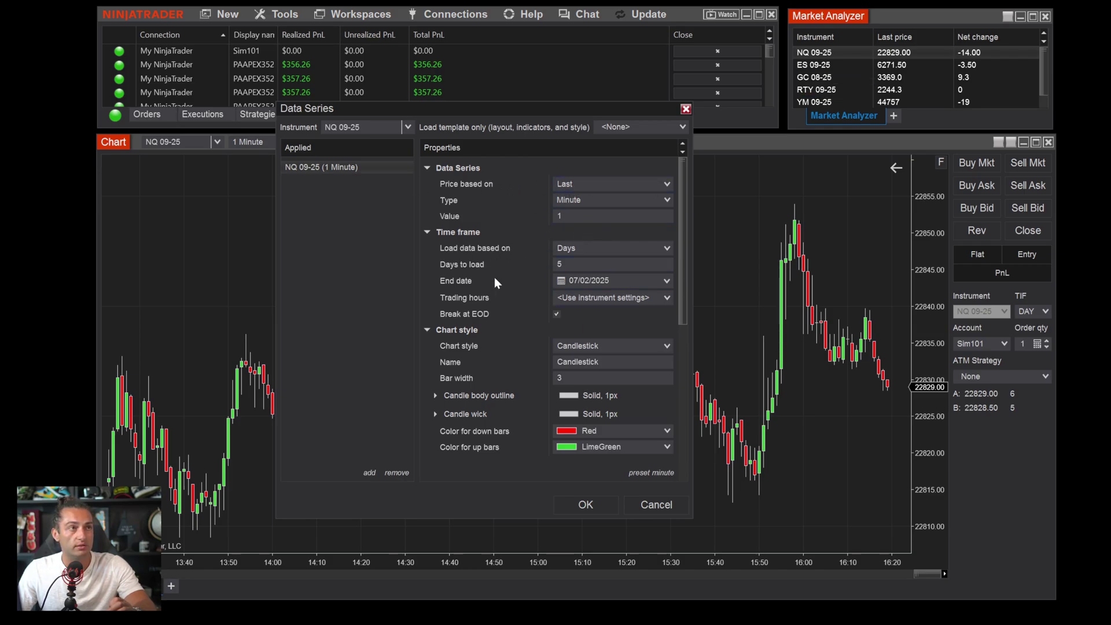
click(599, 507)
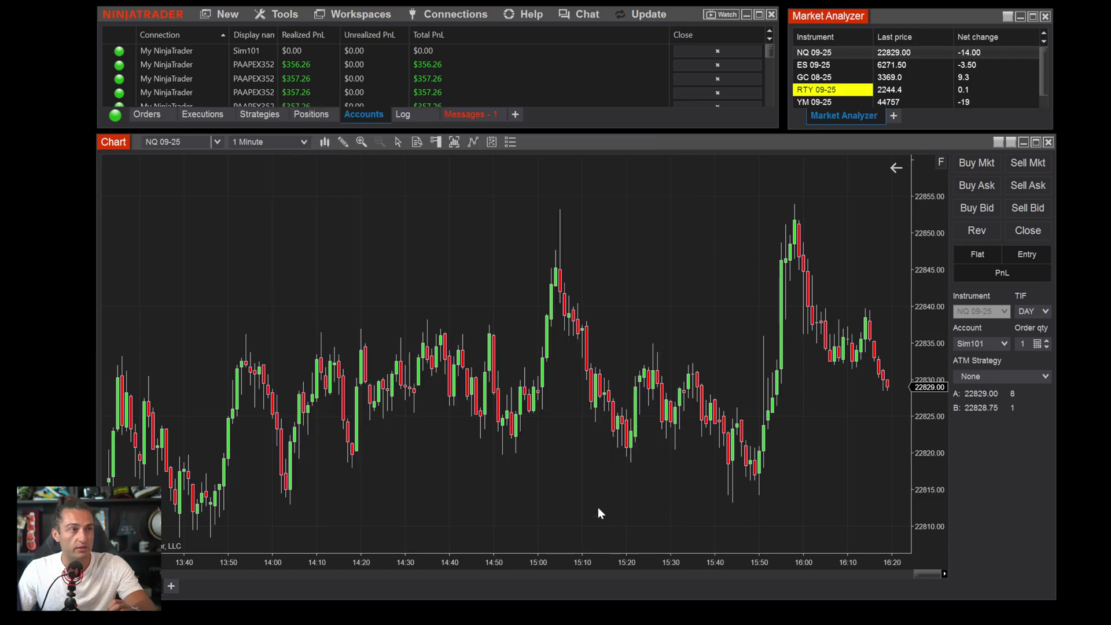
drag(0, 189, 119, 145)
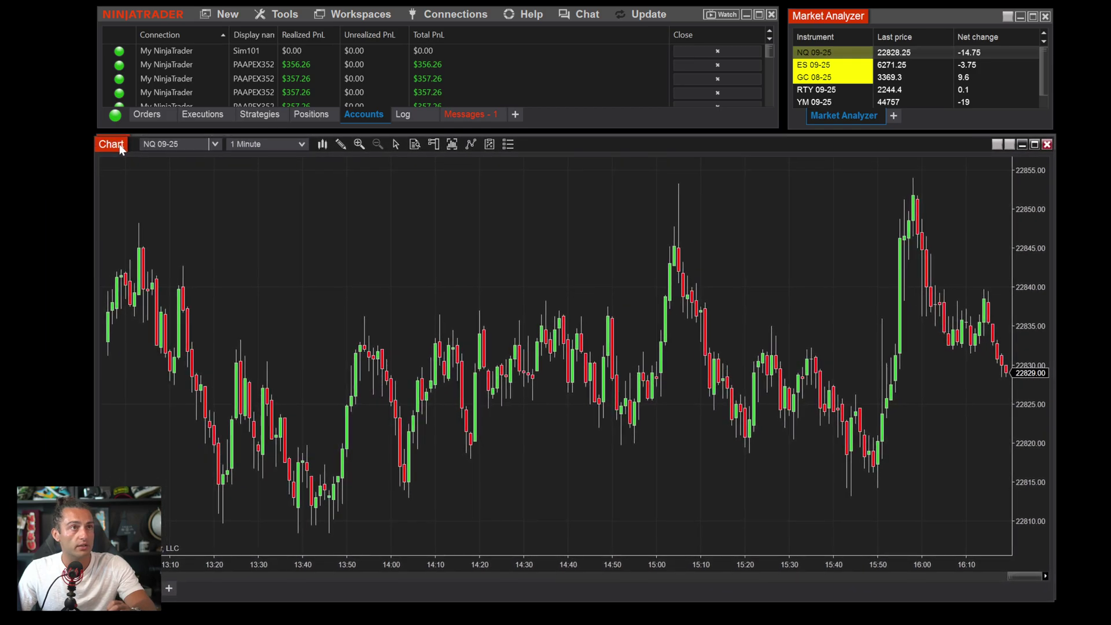
- Compress the new chart's price scale slightly and change its interval to 3 minutes
scroll(255, 286, down, 2)
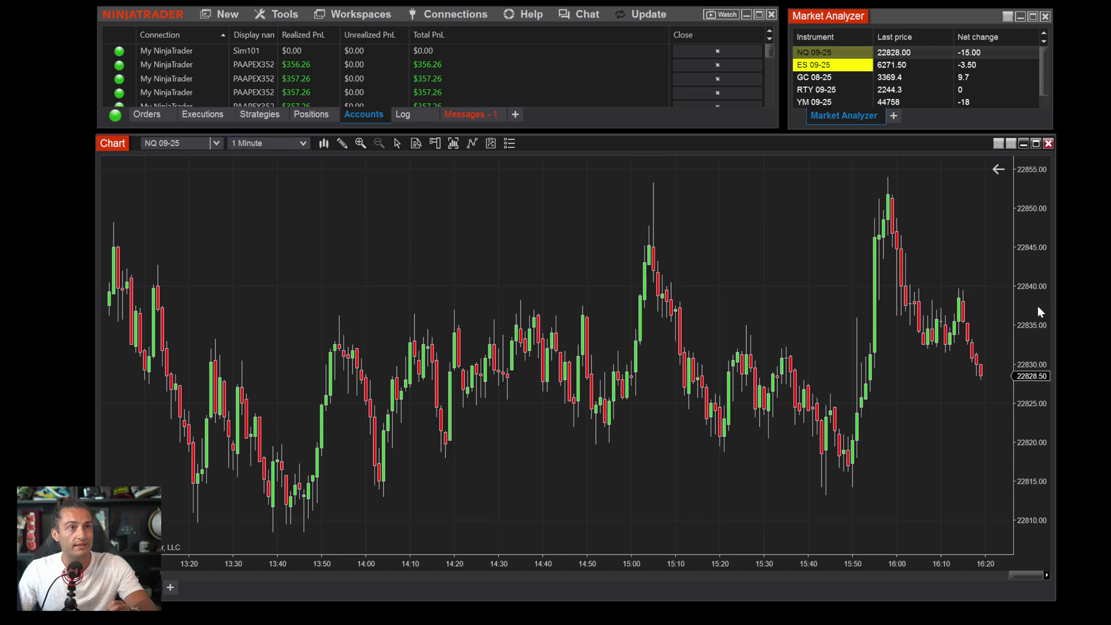
drag(1039, 306, 1030, 341)
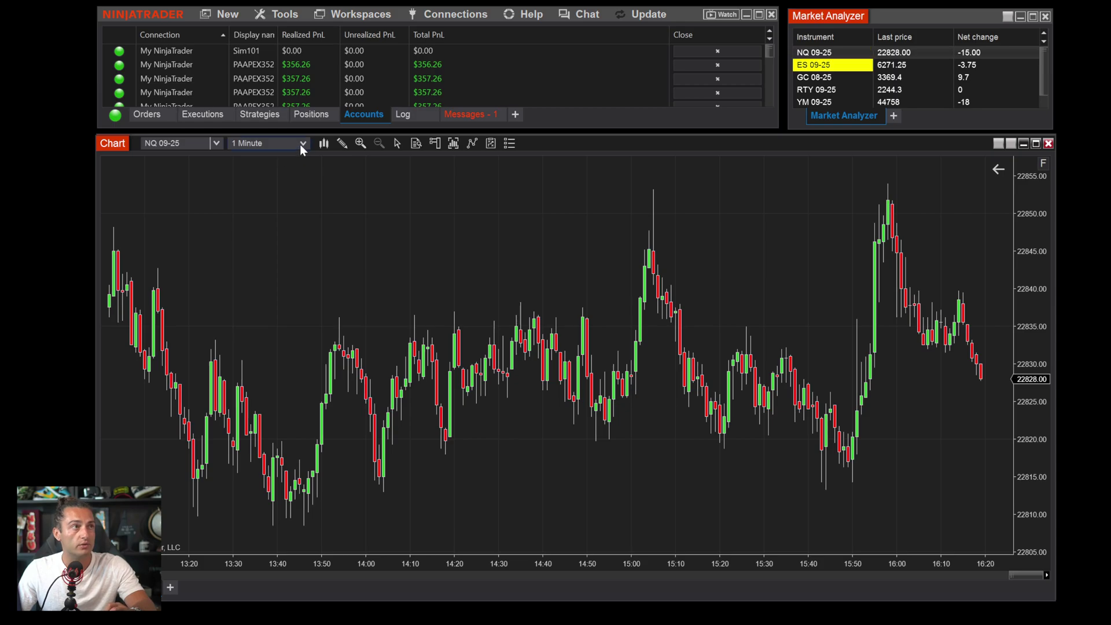
click(300, 144)
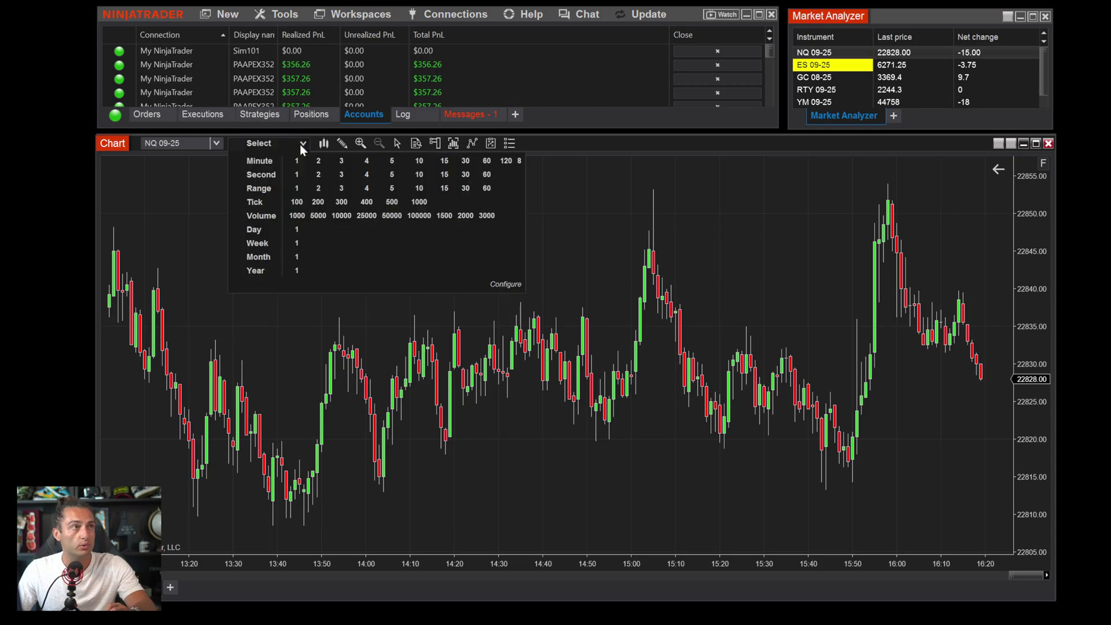
click(341, 162)
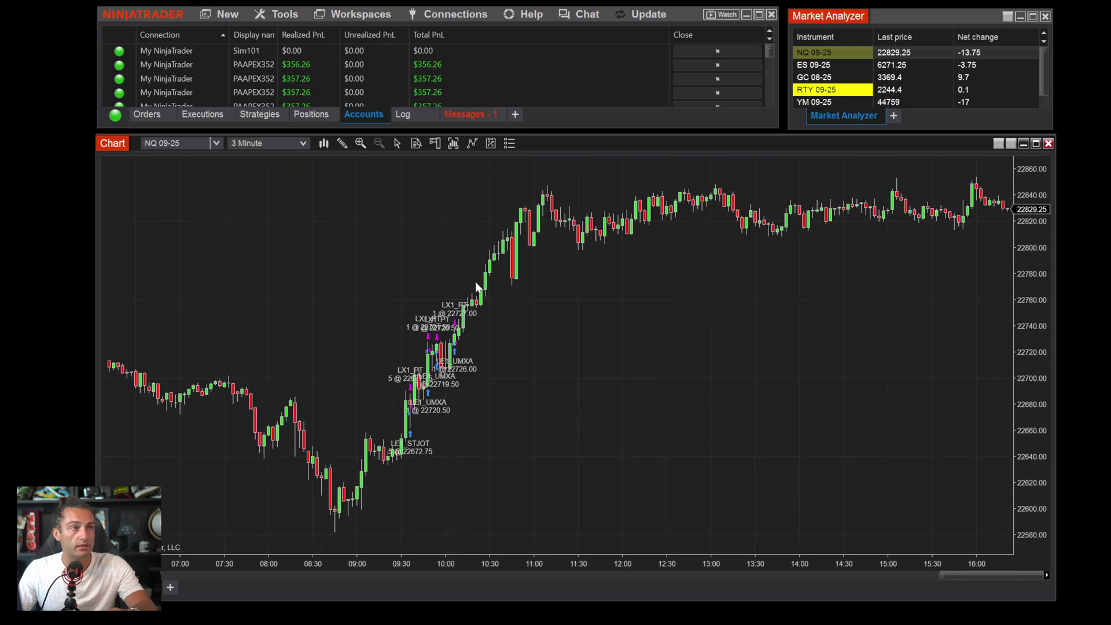
- In the NQ 09-25 chart's data series properties, set Plot executions to Markers only and apply it
scroll(475, 282, down, 1)
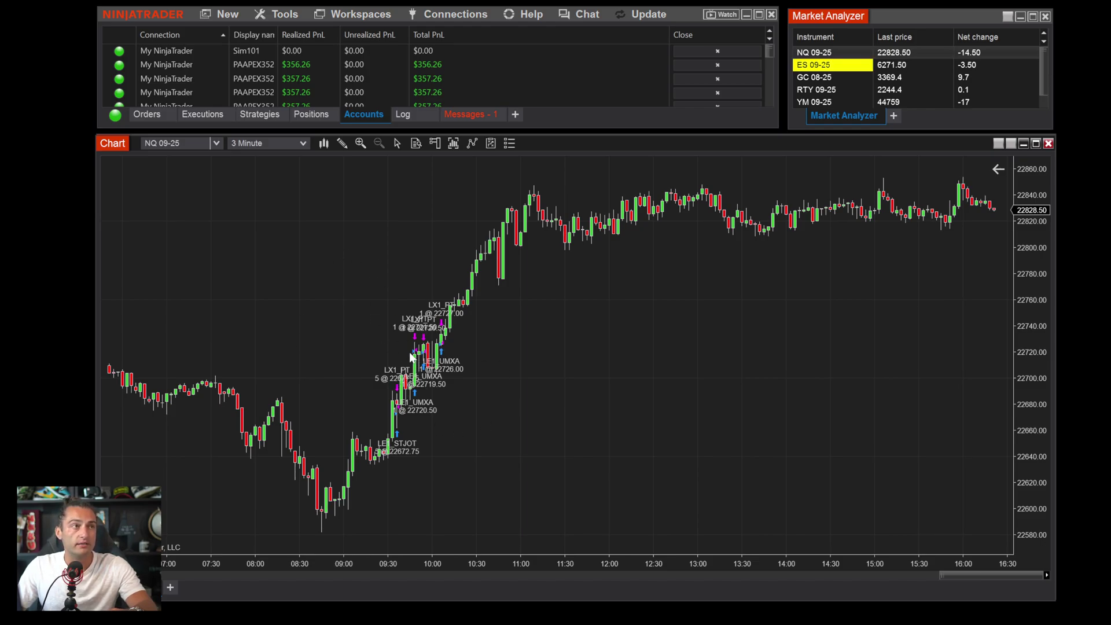
drag(429, 557, 375, 564)
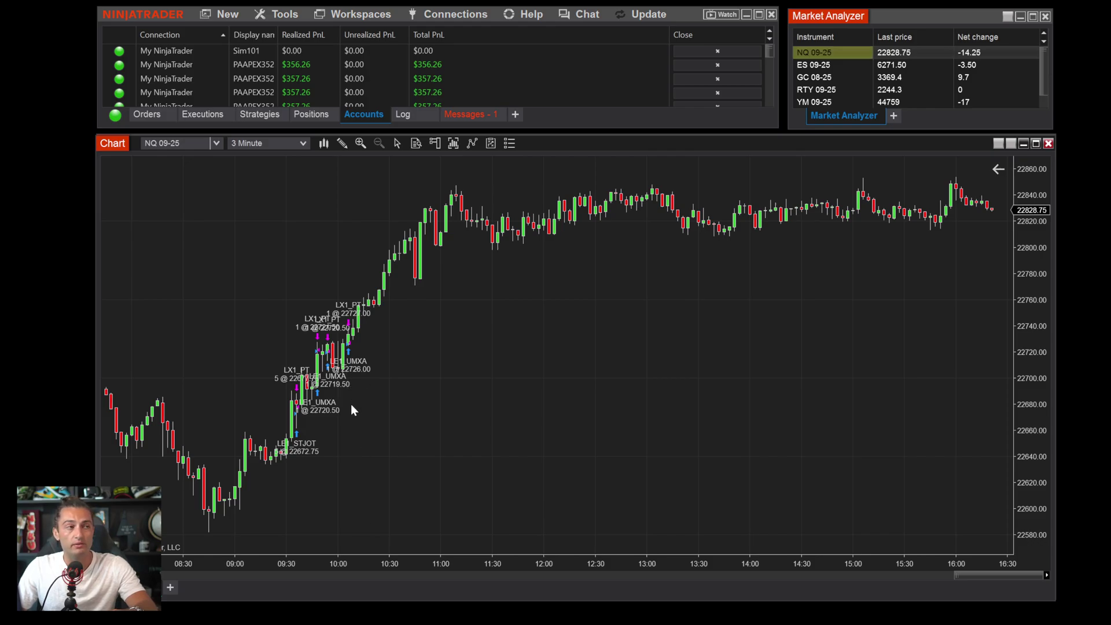
right_click(431, 325)
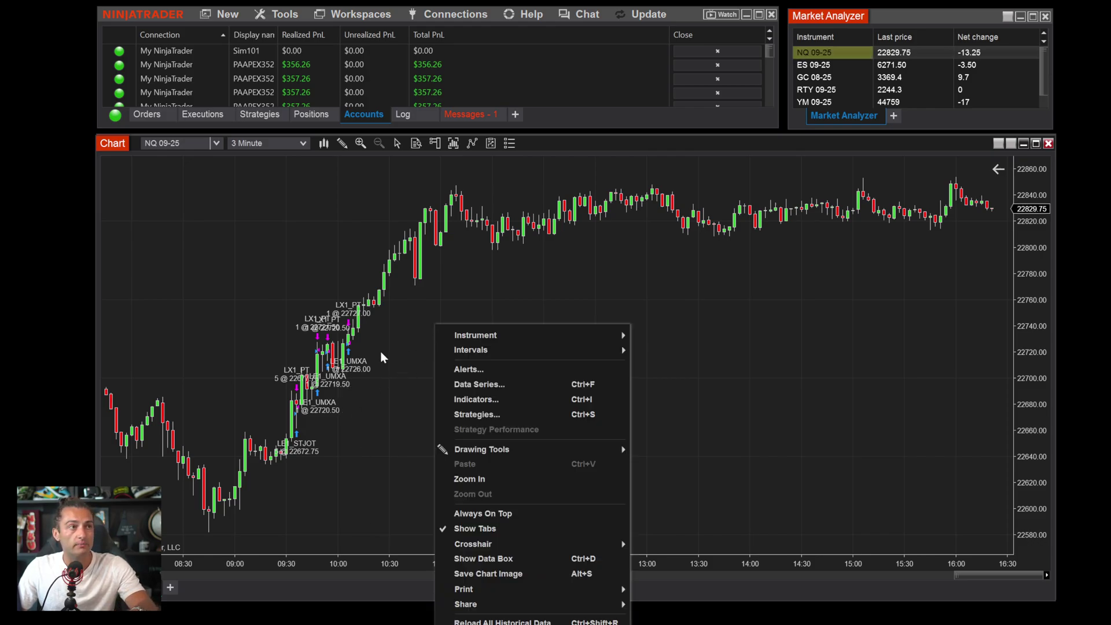
click(376, 390)
right_click(530, 278)
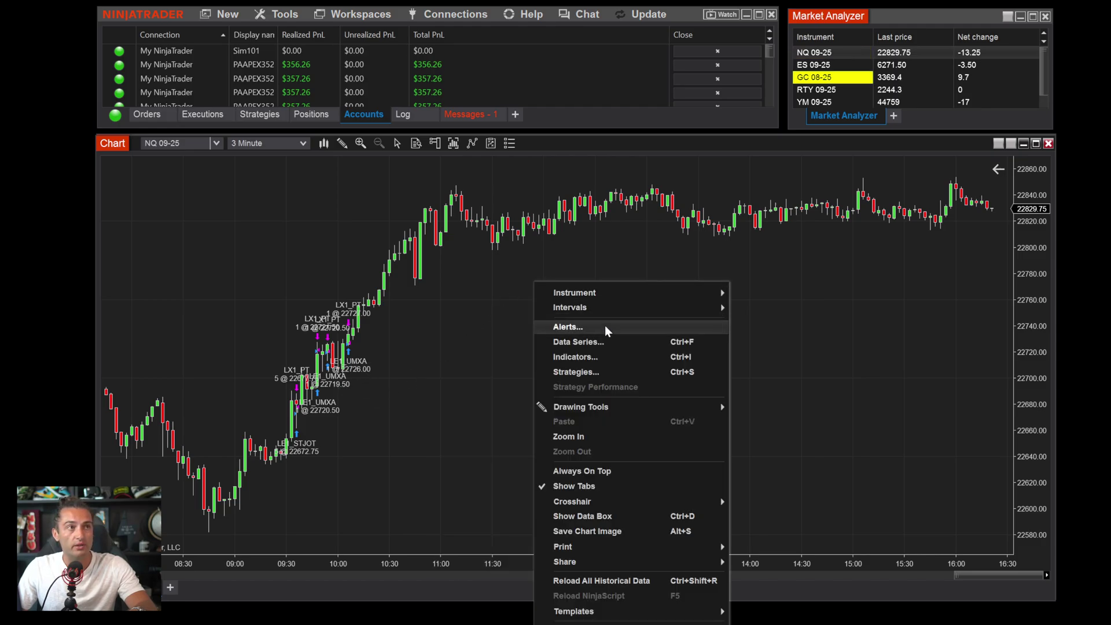
click(613, 343)
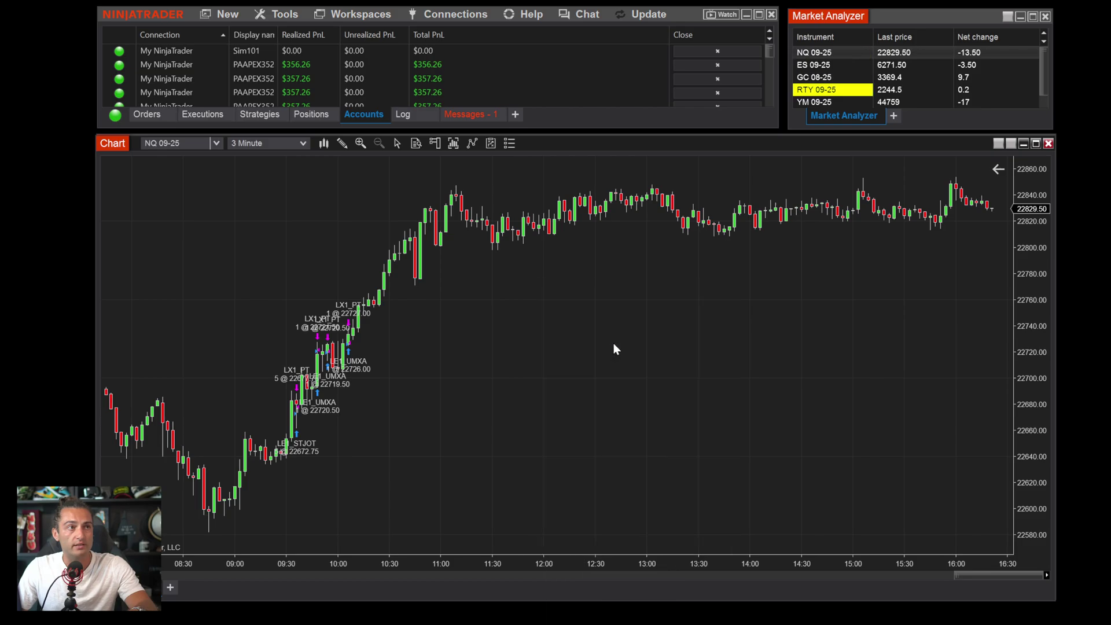
drag(772, 240, 773, 412)
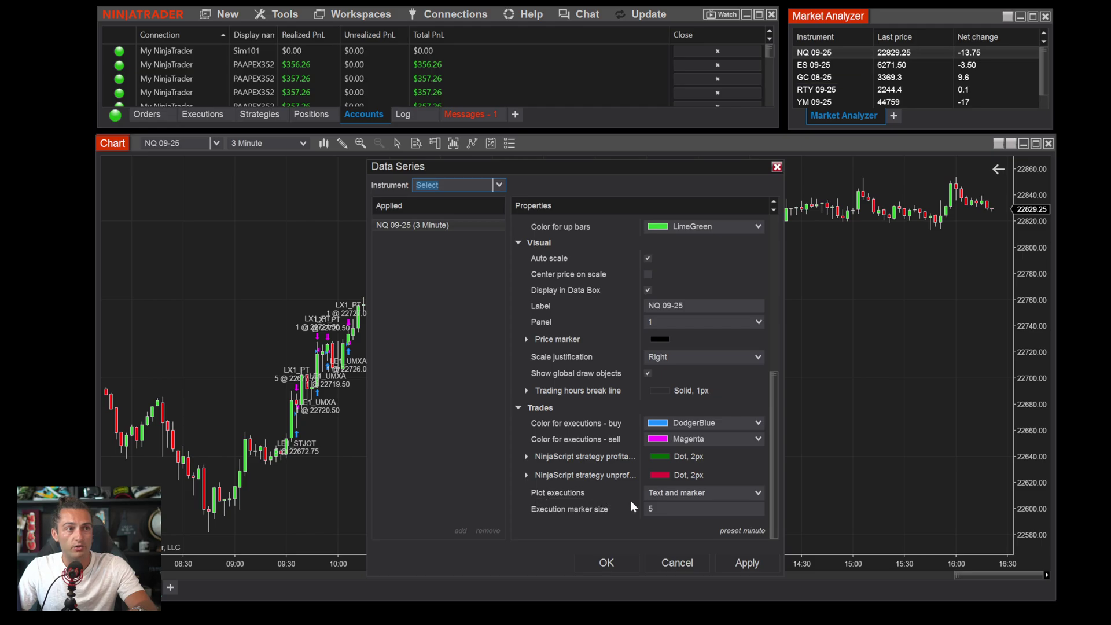
click(720, 494)
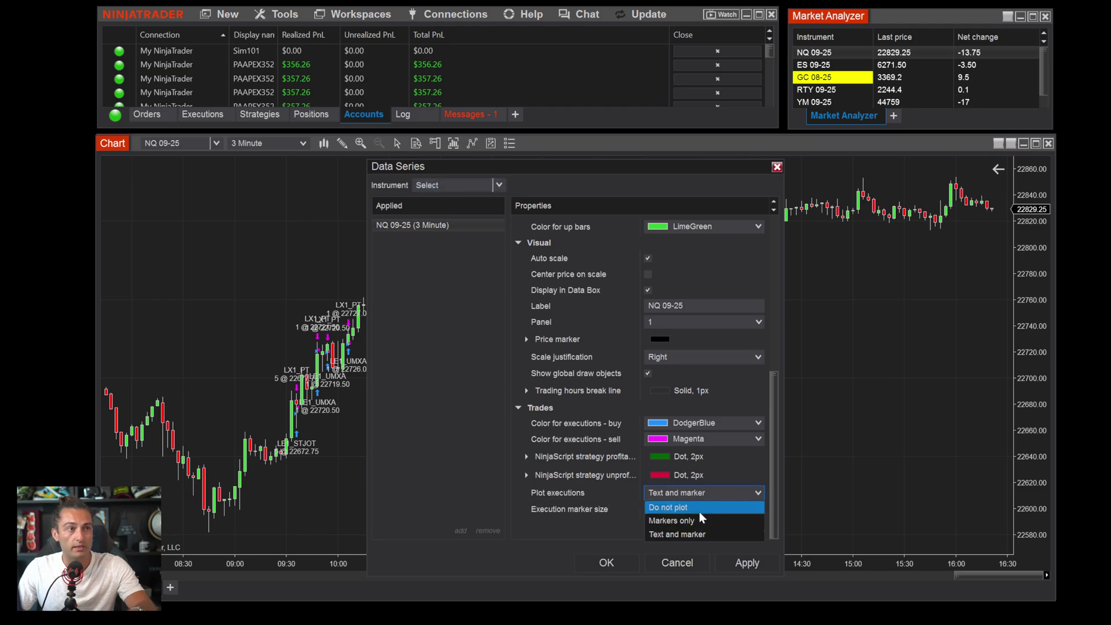
click(689, 524)
click(746, 564)
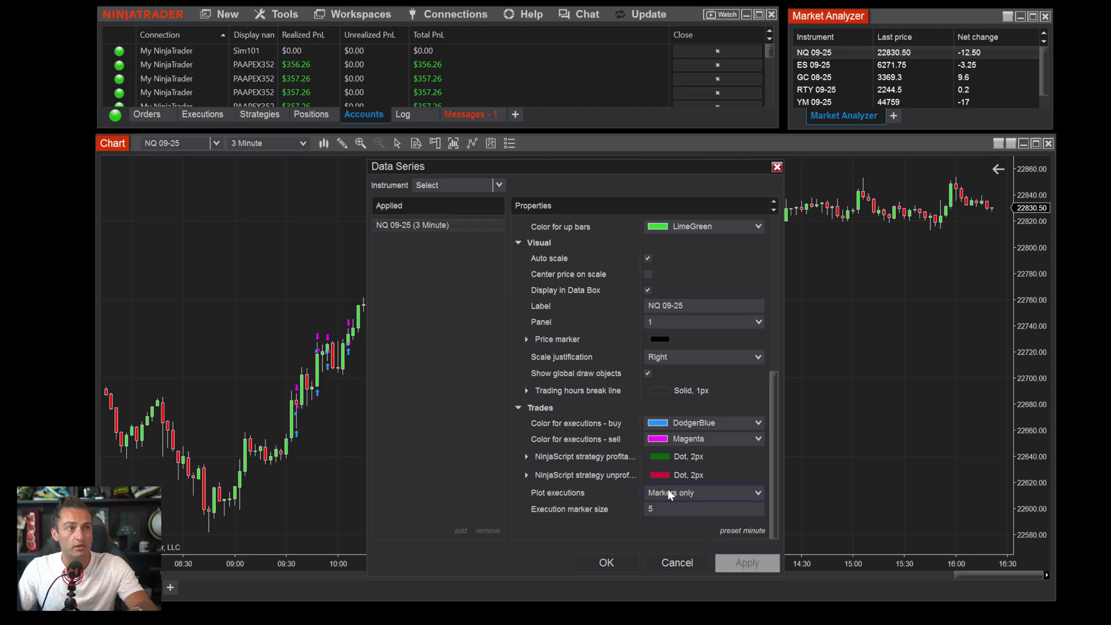
- Set Plot executions to Do not plot and apply it to hide the trades on the chart
click(702, 493)
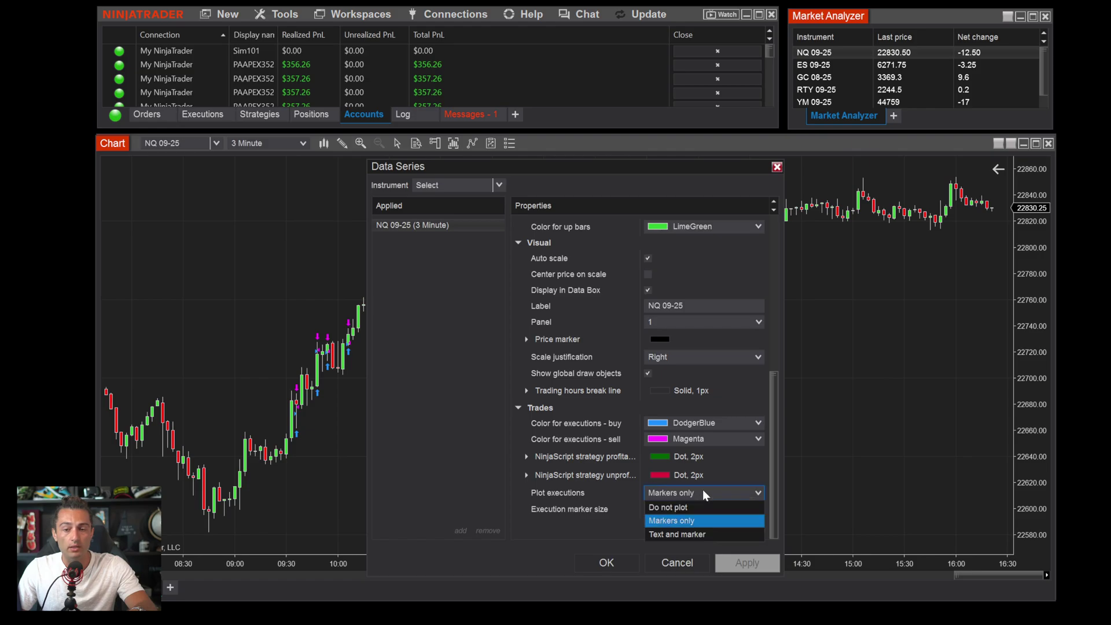
click(689, 508)
click(745, 563)
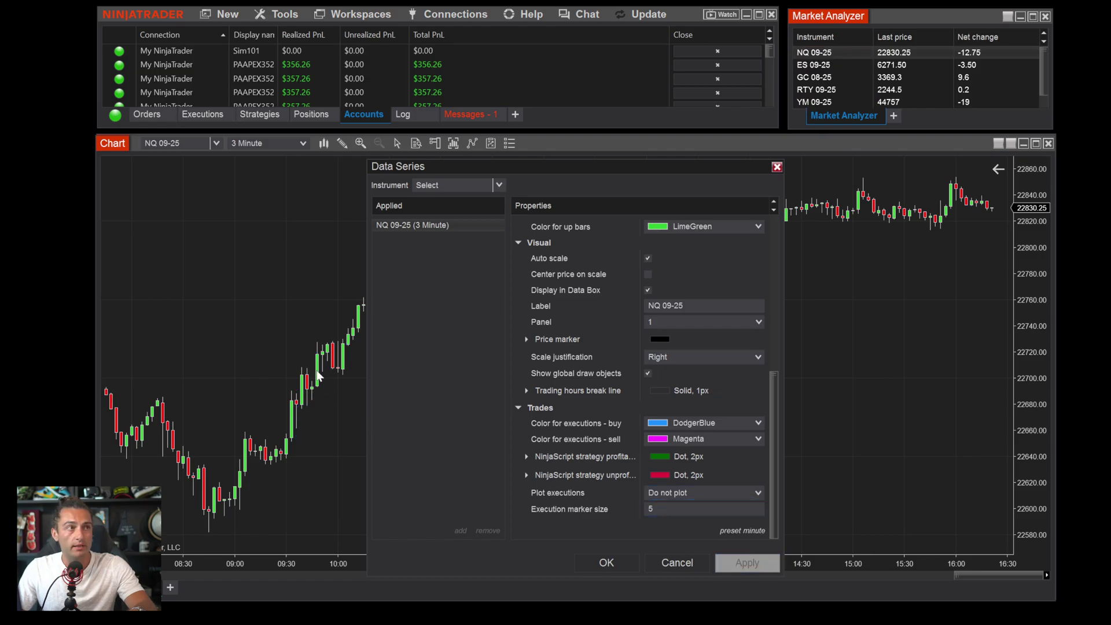
- Restore Plot executions to Text and marker, apply it, and close the data series settings
click(748, 491)
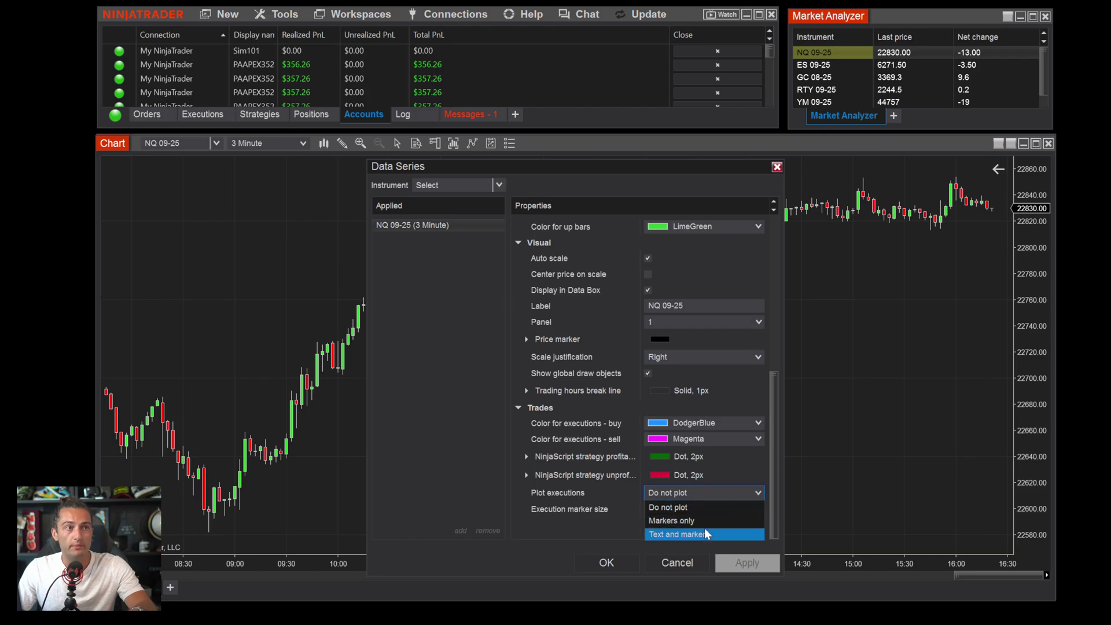
click(703, 529)
click(740, 561)
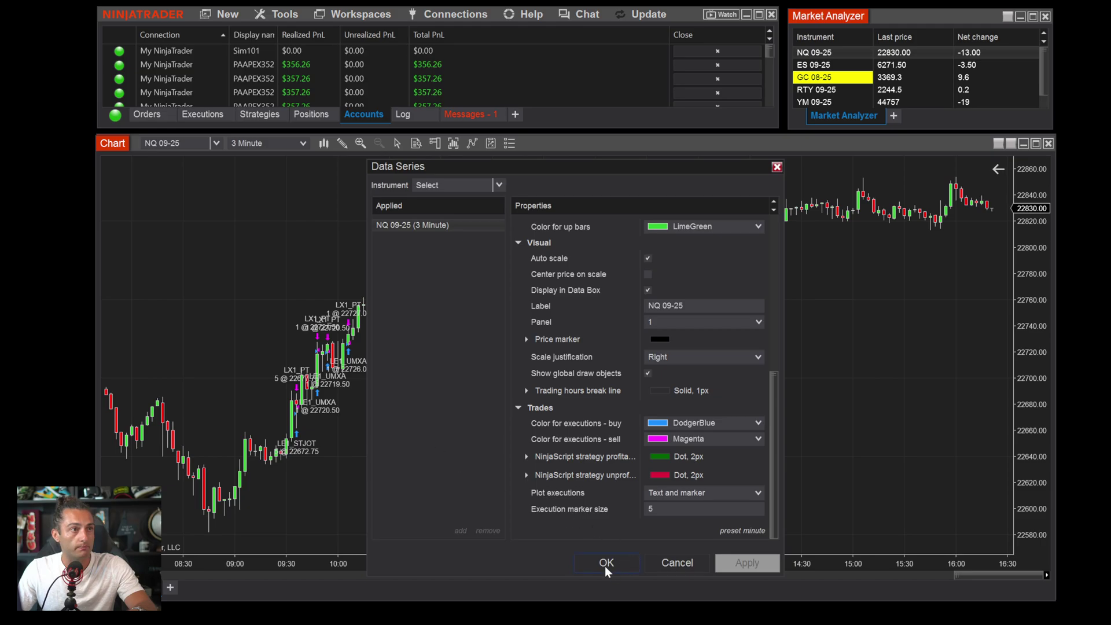
click(606, 563)
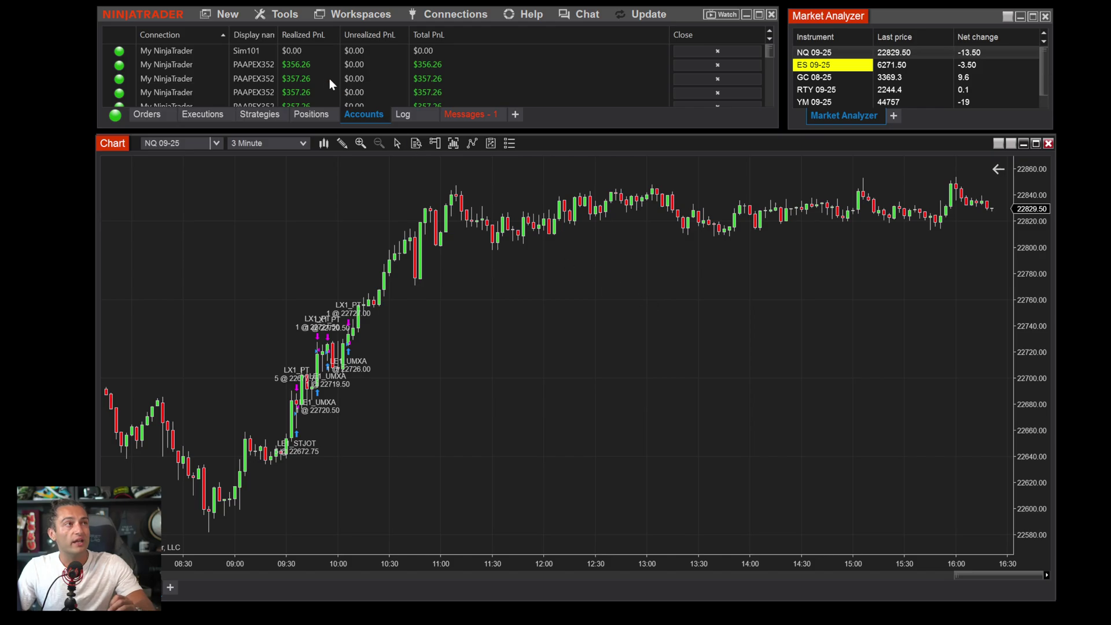
click(228, 14)
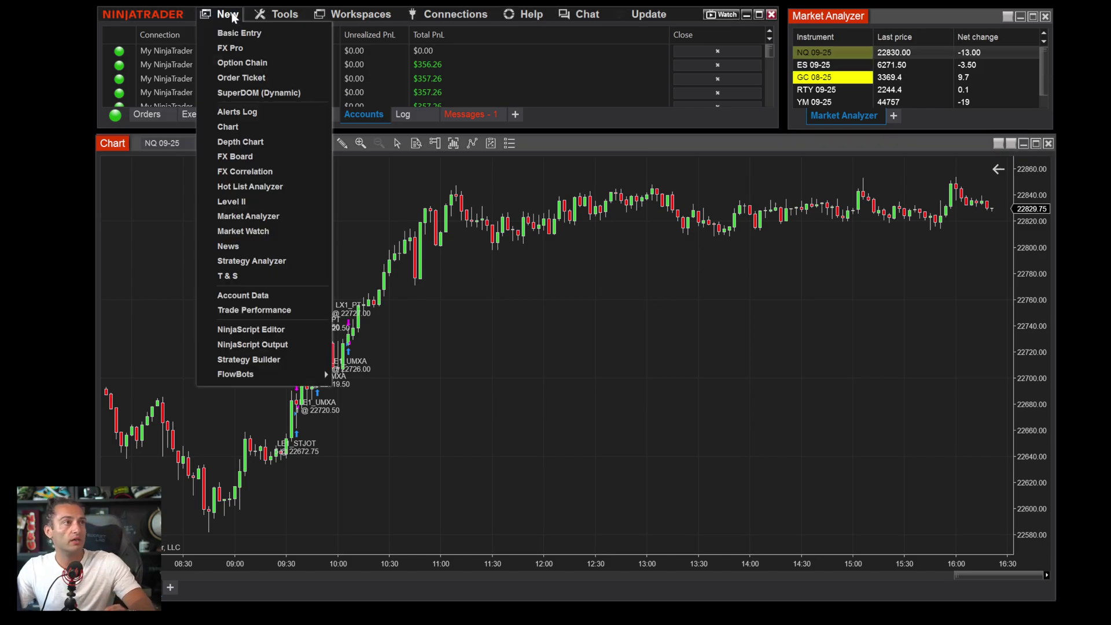
click(724, 314)
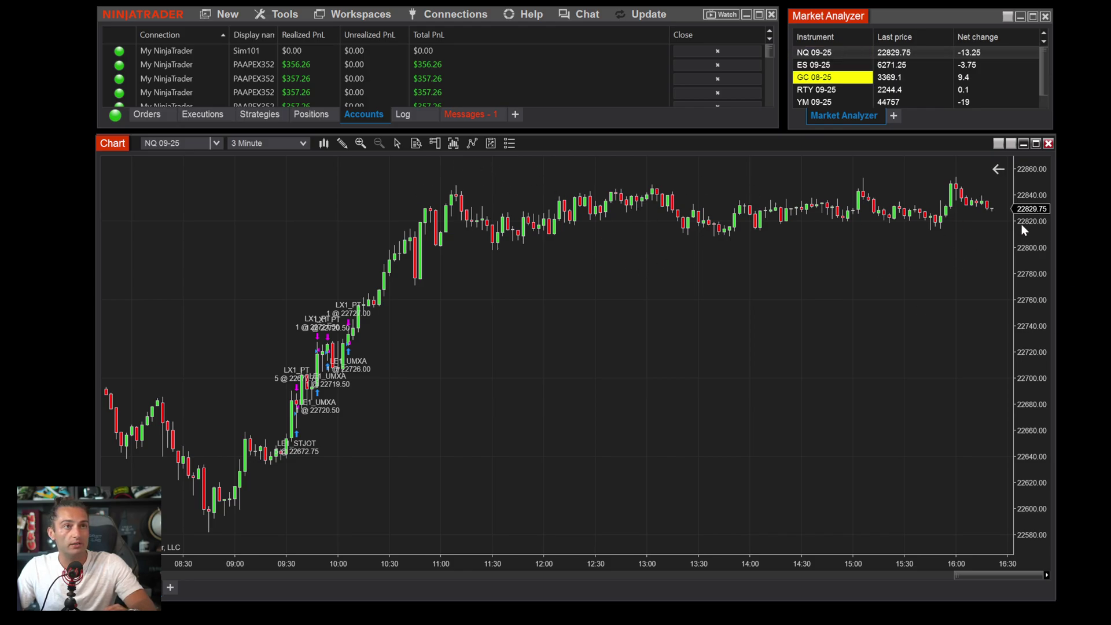
drag(1029, 231, 1005, 243)
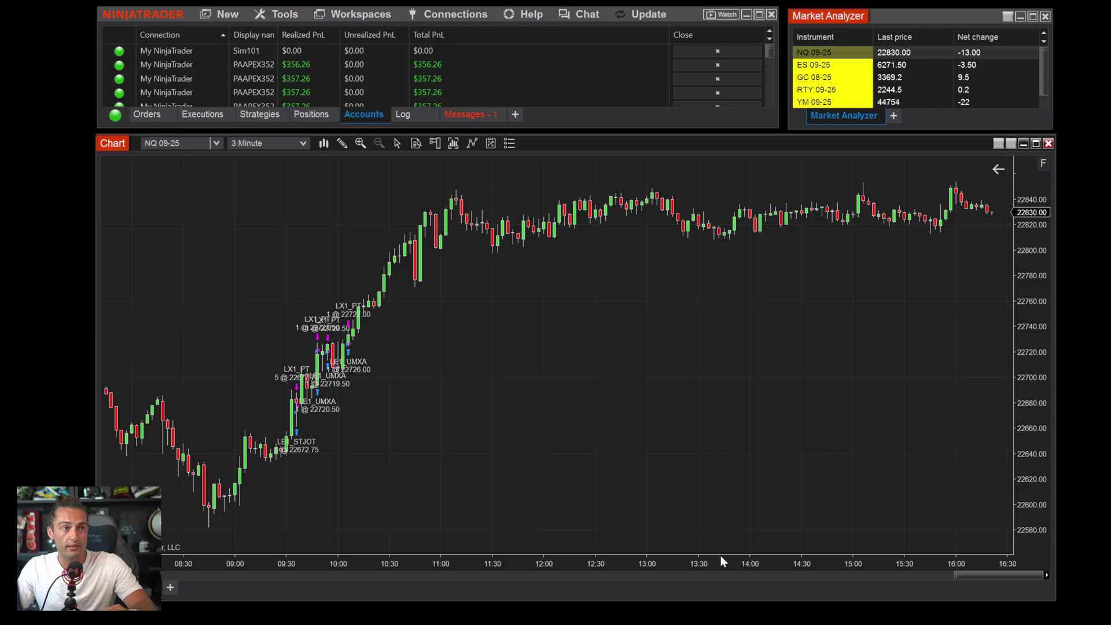
drag(721, 556, 811, 481)
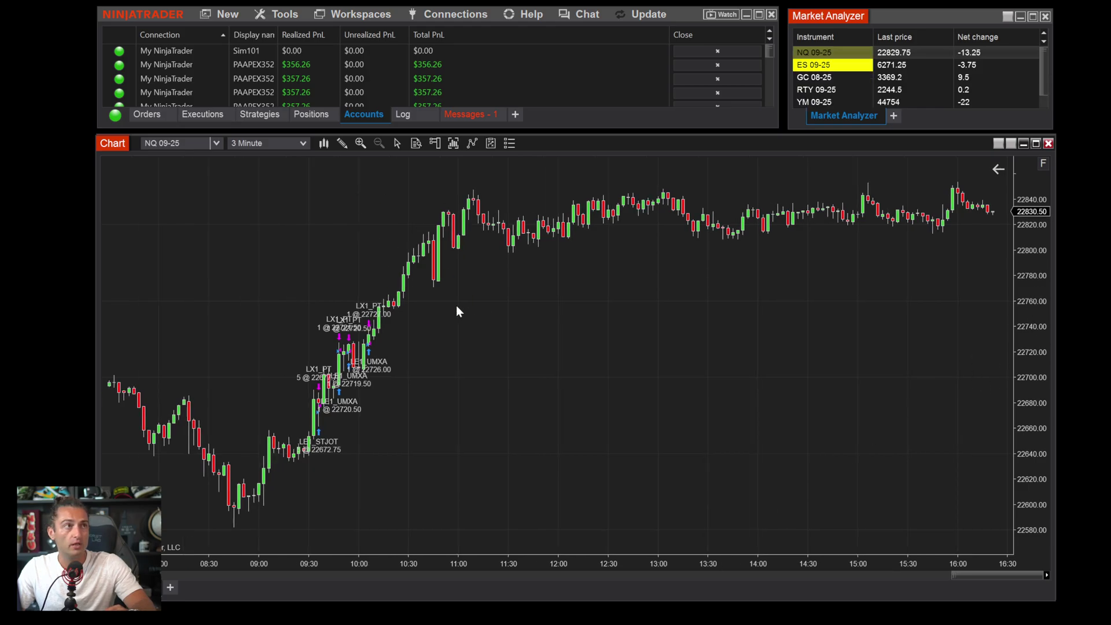
- Turn on the Chart Trader order panel for the NQ 09-25 chart
click(436, 146)
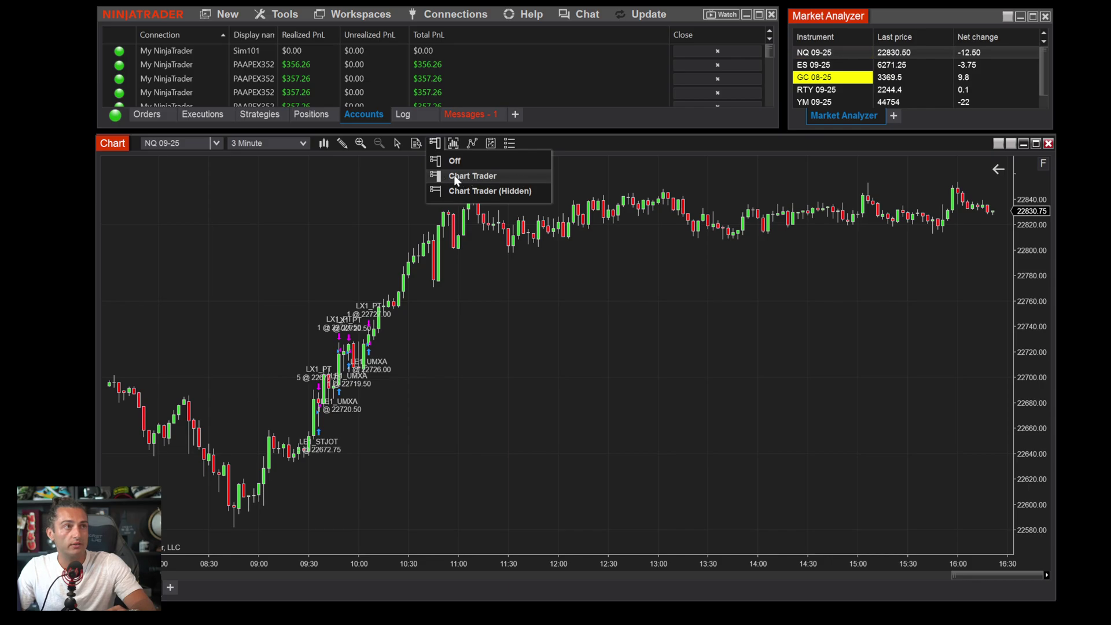
click(502, 177)
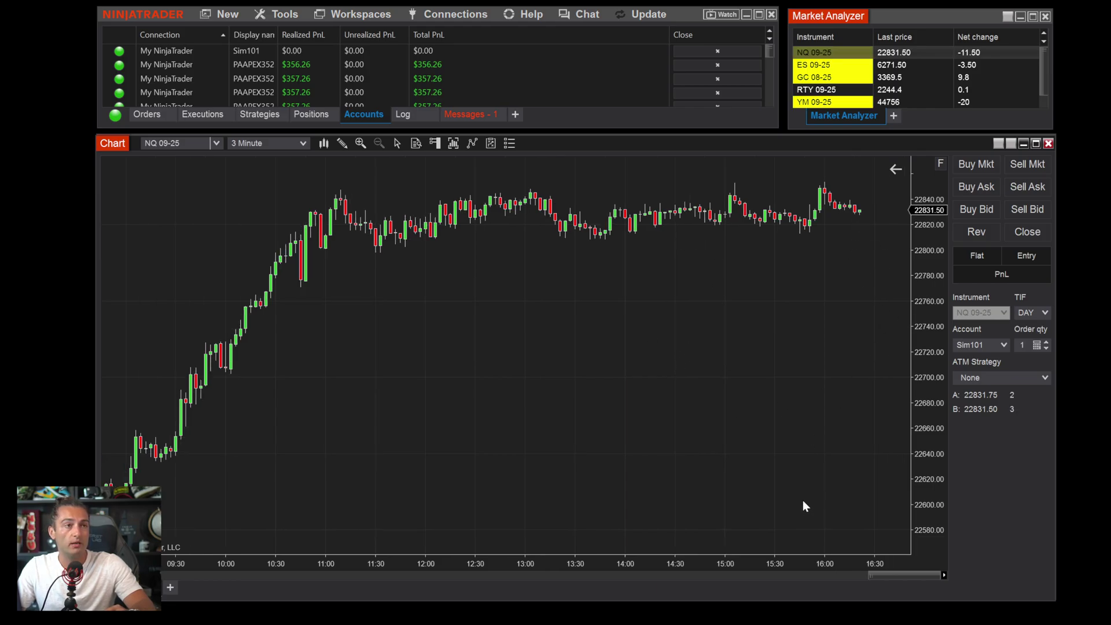
drag(745, 560, 724, 570)
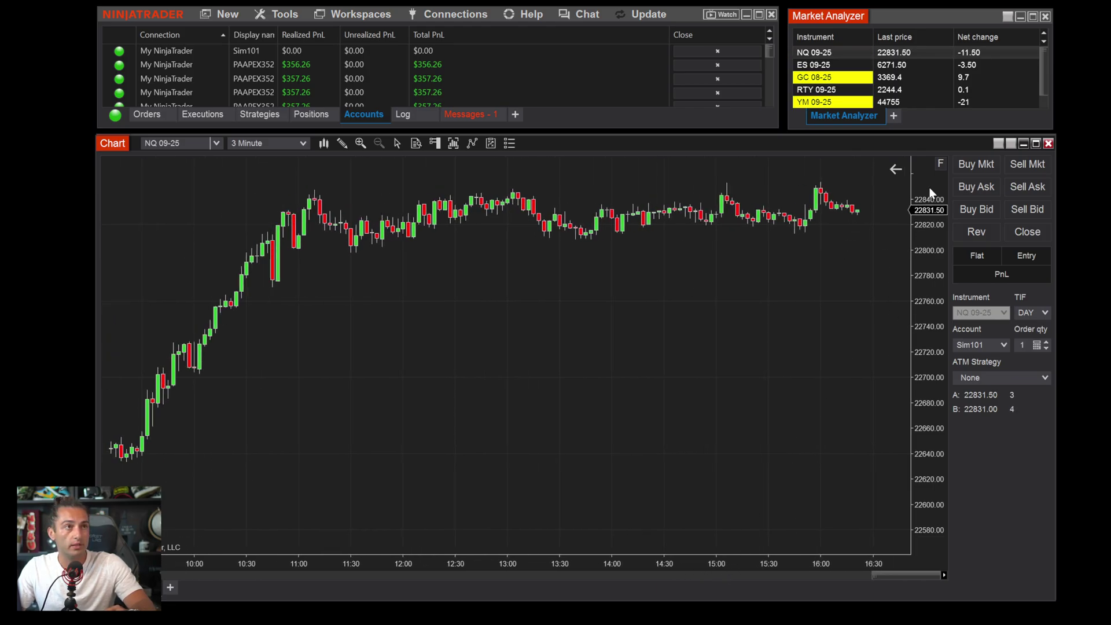
drag(927, 196, 932, 234)
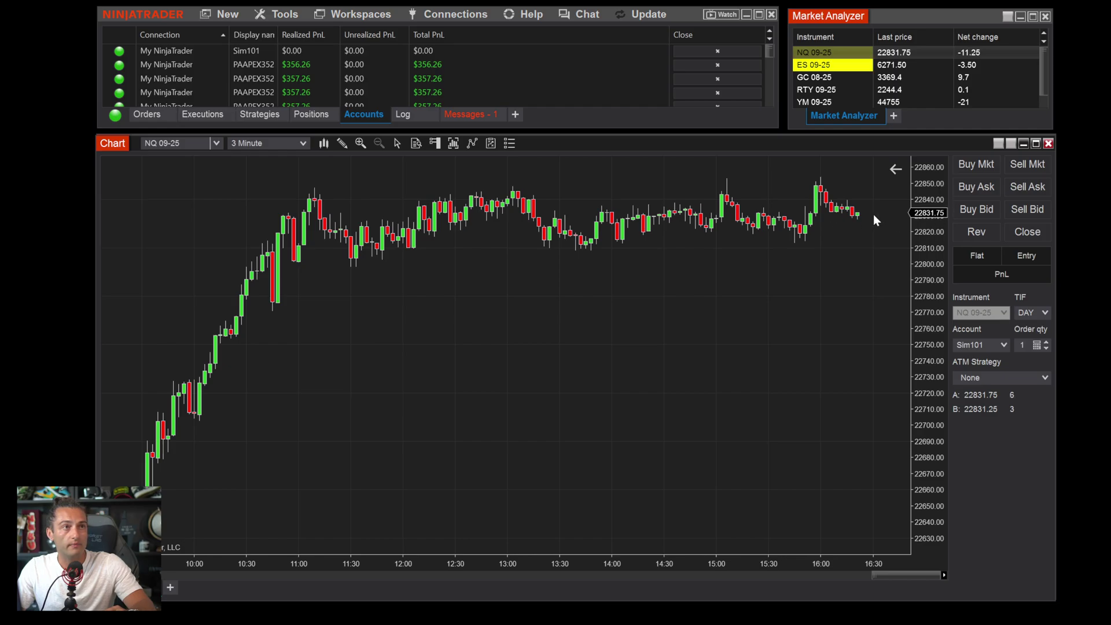
scroll(863, 217, down, 3)
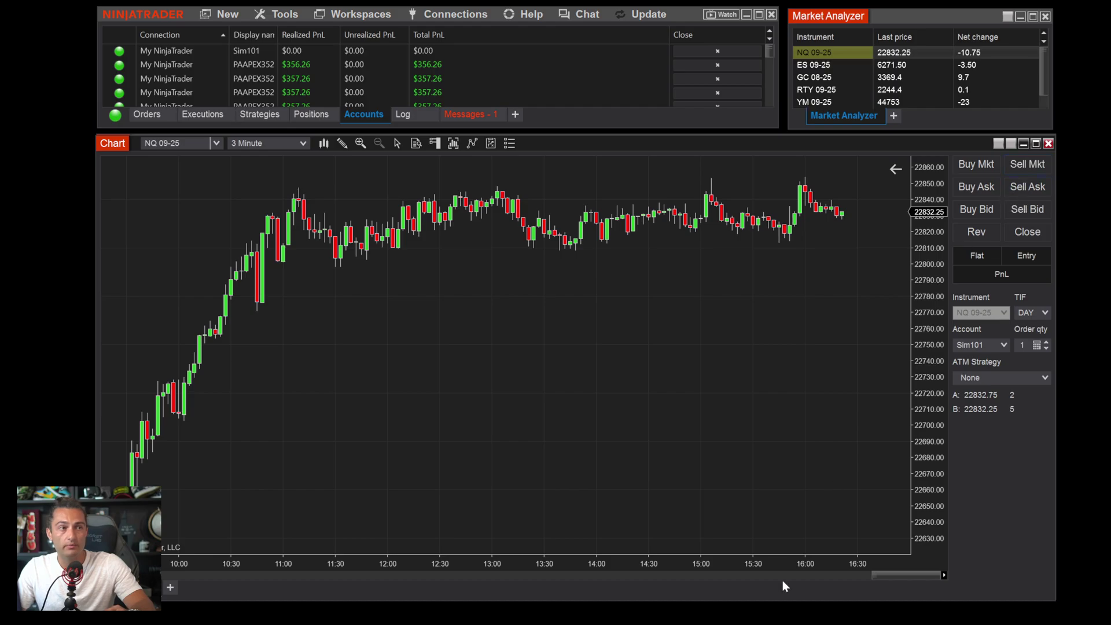
drag(768, 561, 651, 586)
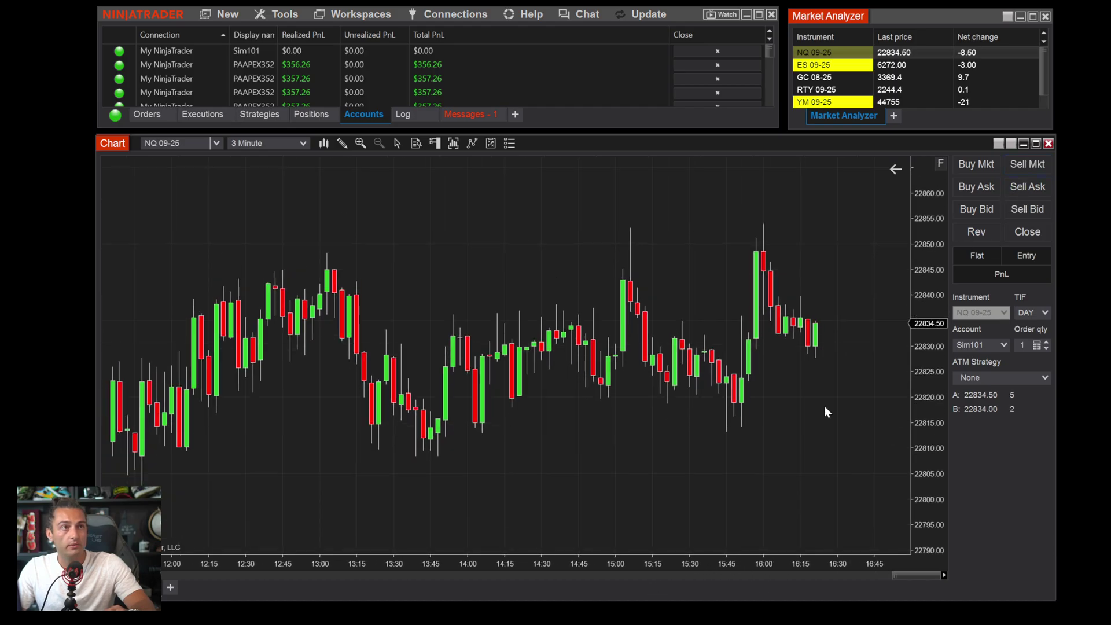
scroll(796, 357, down, 2)
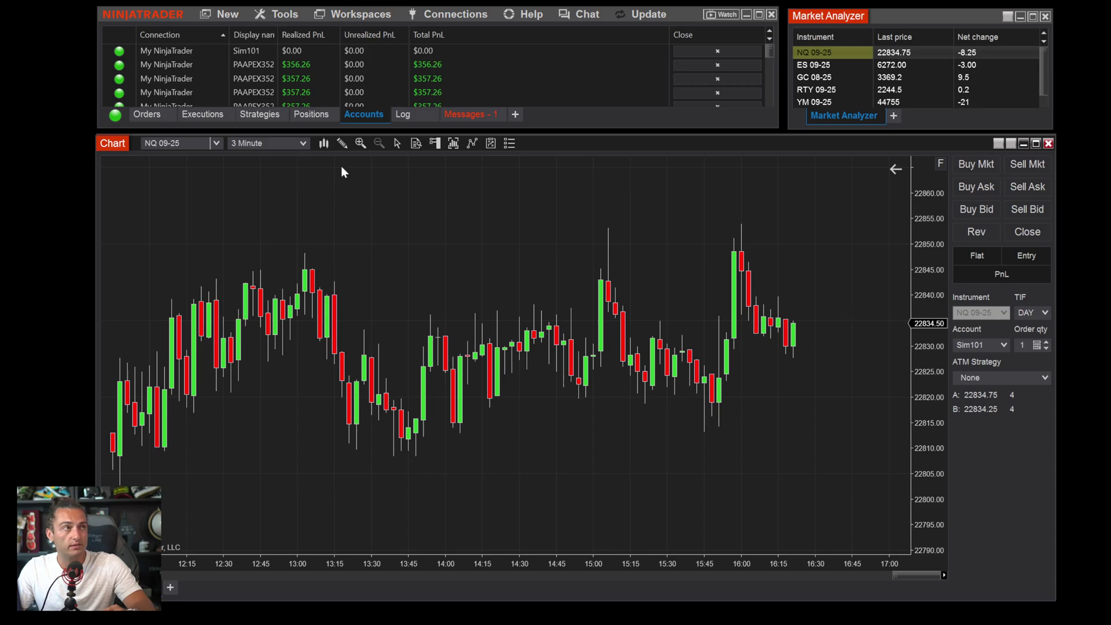
- Buy one NQ 09-25 contract at market on the Sim101 account with no ATM strategy
click(968, 164)
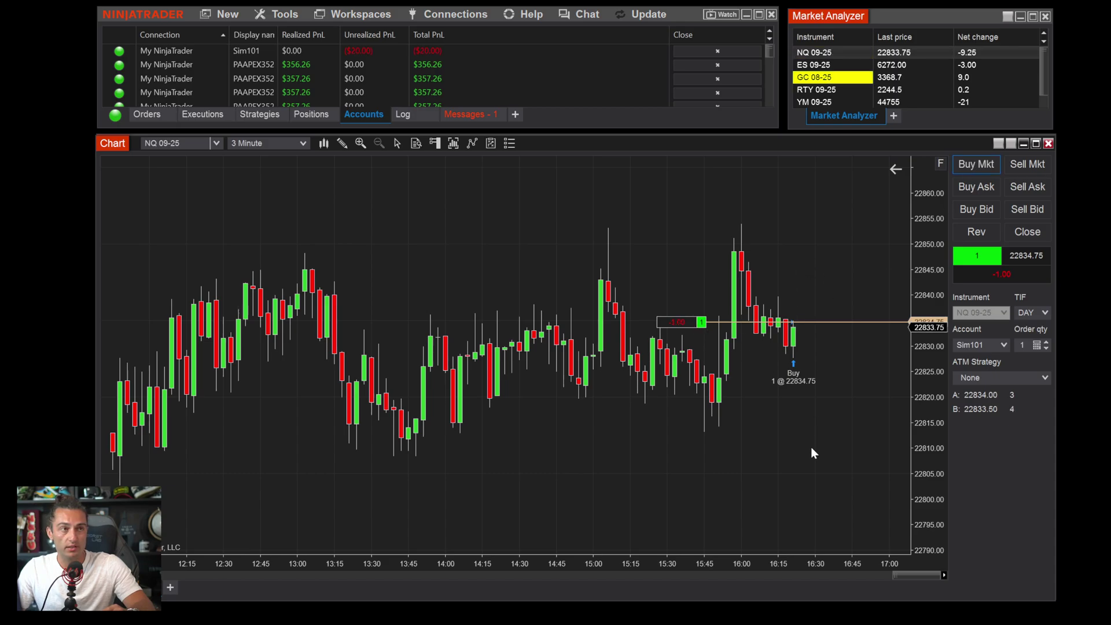
drag(787, 568, 787, 412)
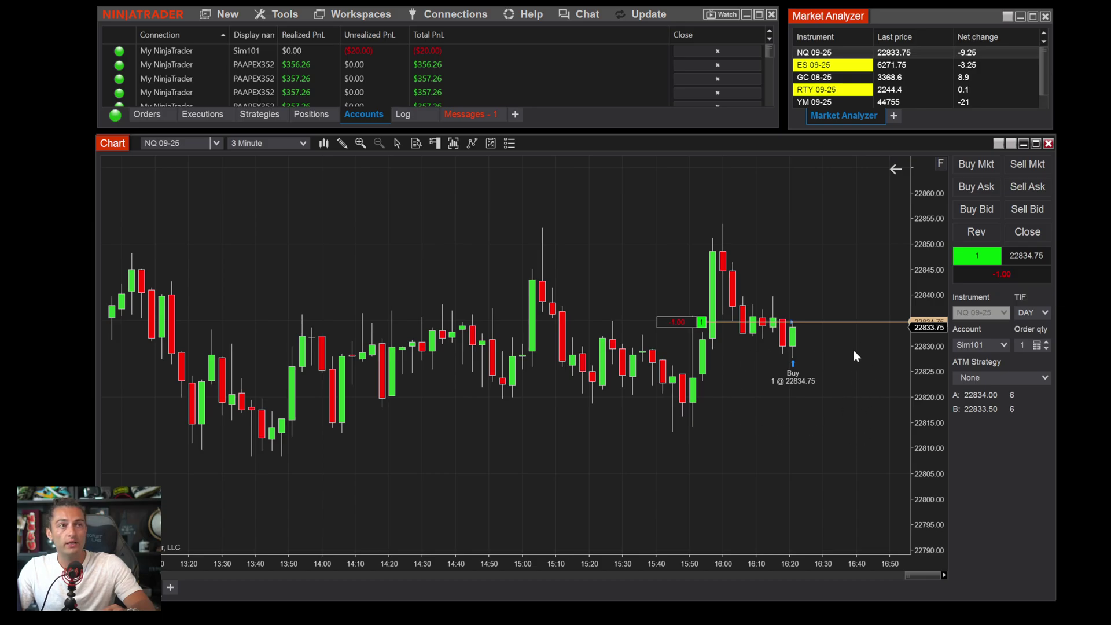
drag(776, 564, 718, 563)
click(940, 164)
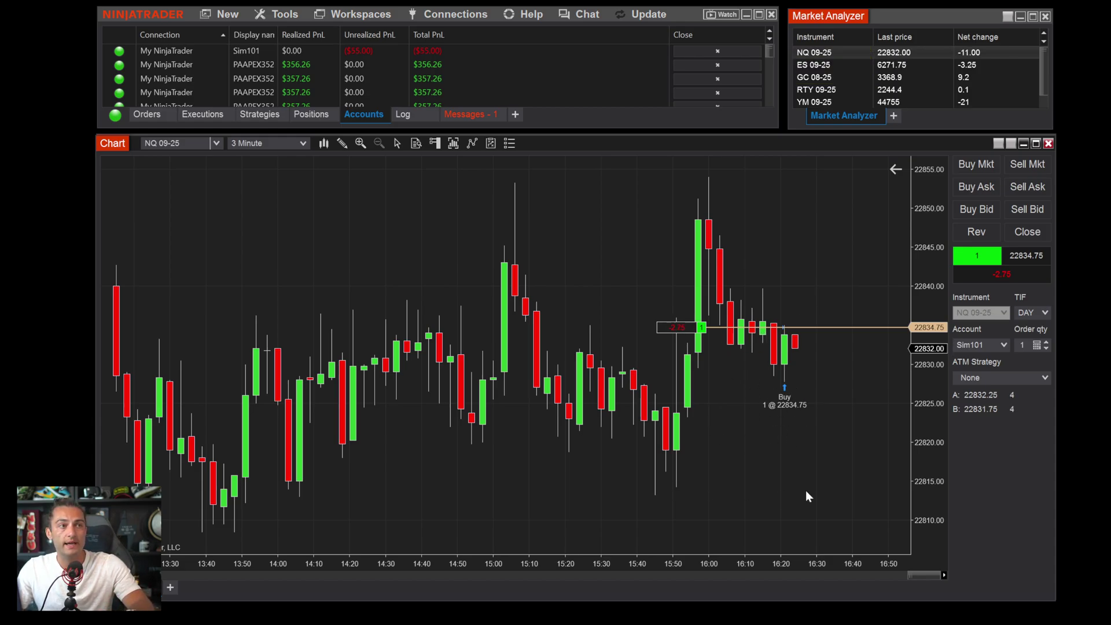
- Place a one-contract Sell Stop Market order at 22813.75 below the open long position on the chart
click(678, 488)
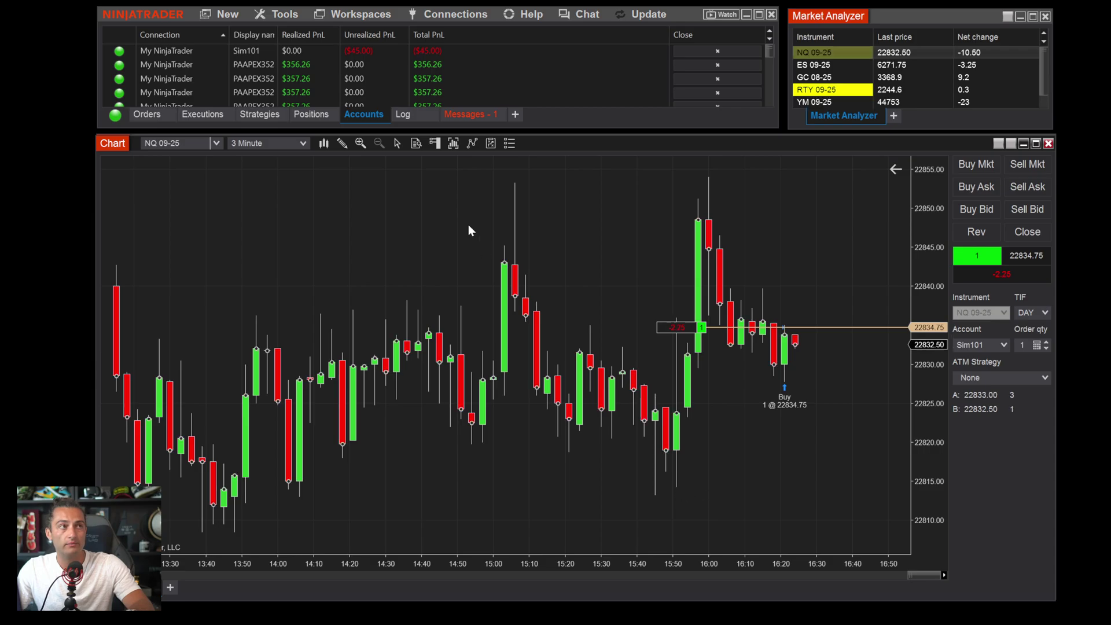
right_click(688, 494)
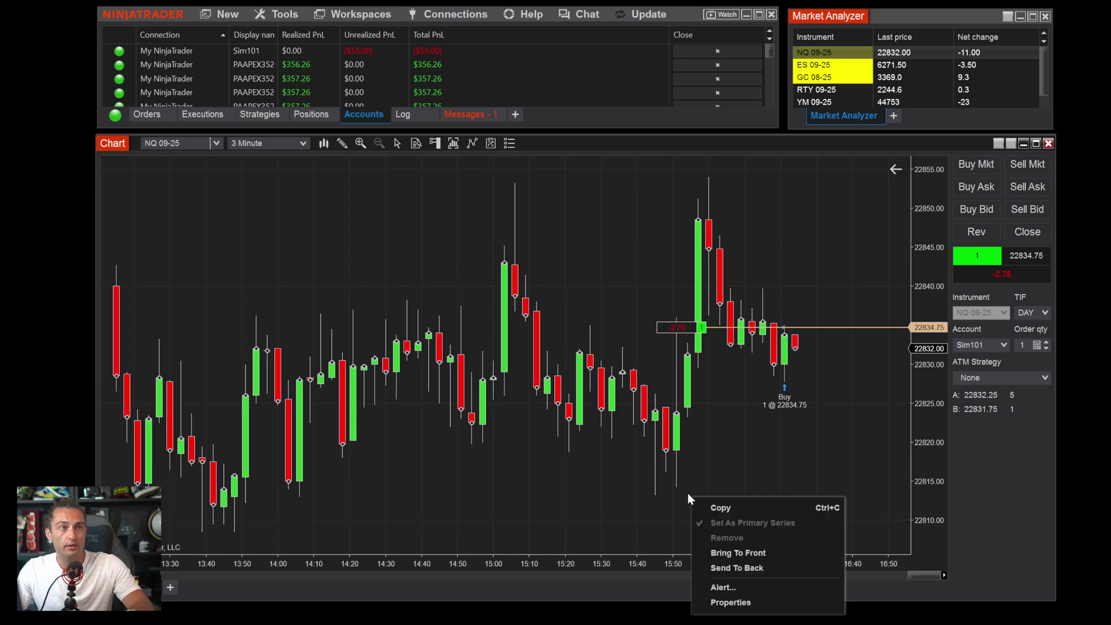
right_click(727, 476)
click(714, 487)
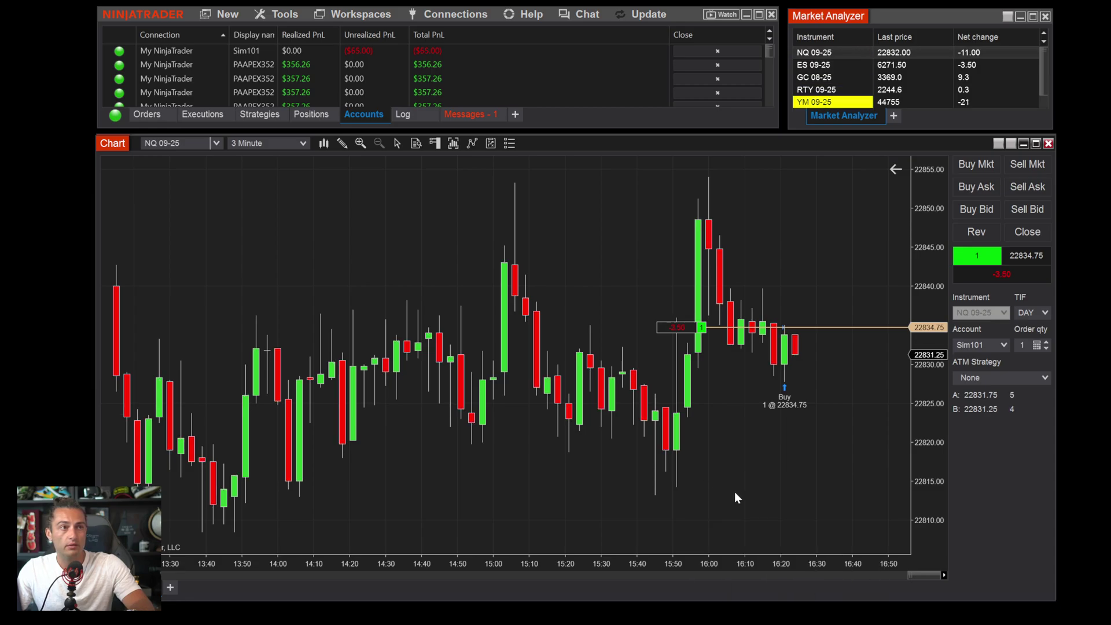
right_click(735, 493)
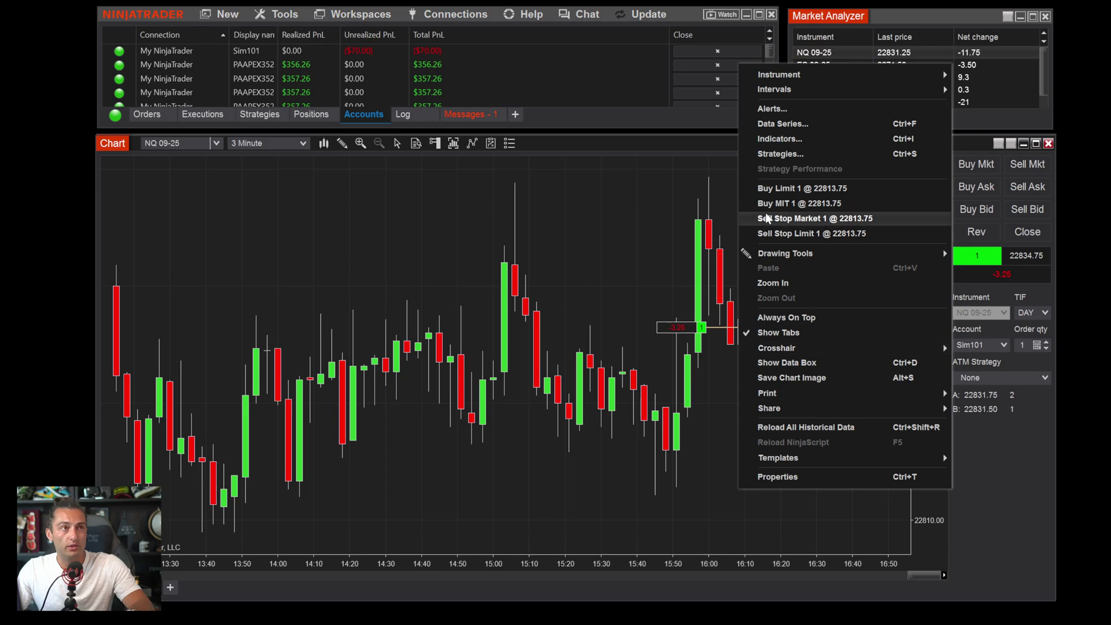
click(871, 224)
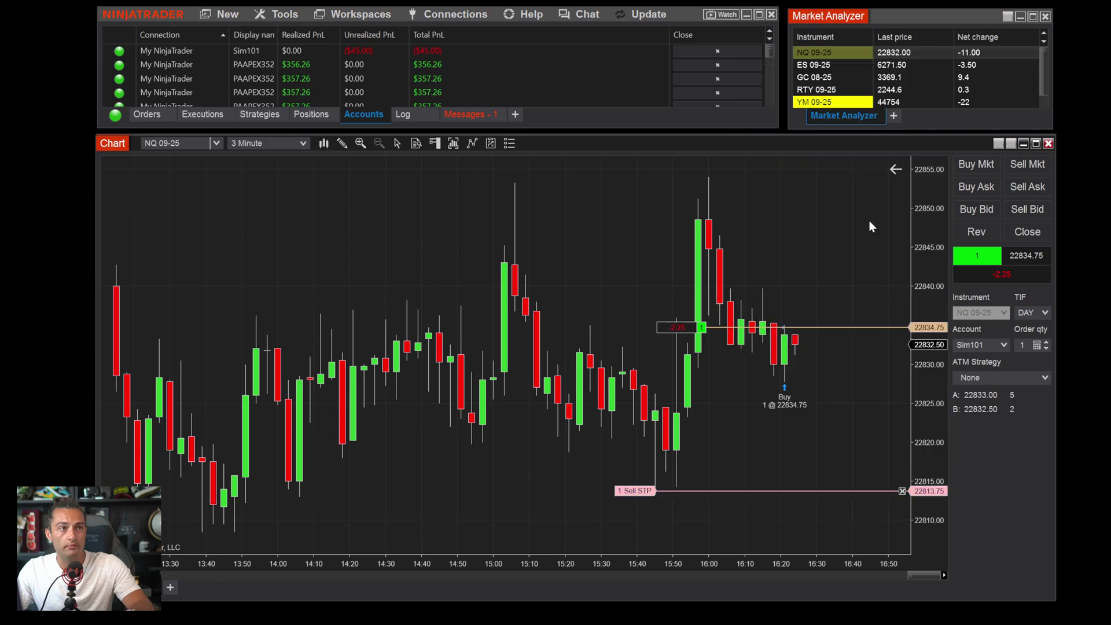
drag(918, 443, 886, 519)
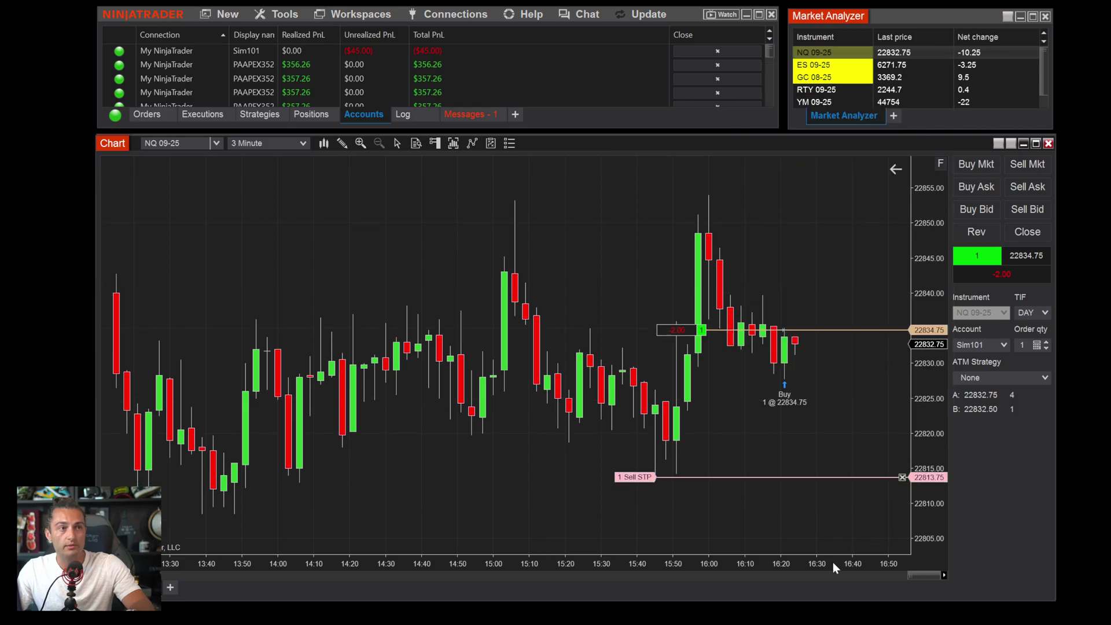
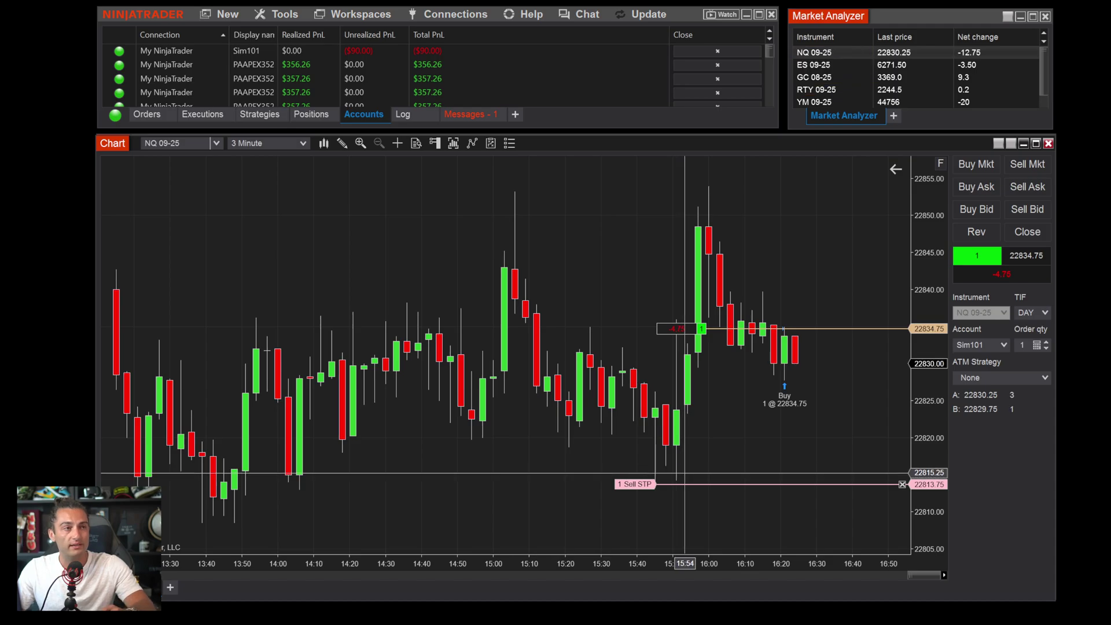
- In the NQ 09-25 chart properties, set the font size to 16 px, apply it, and close the dialog
right_click(746, 463)
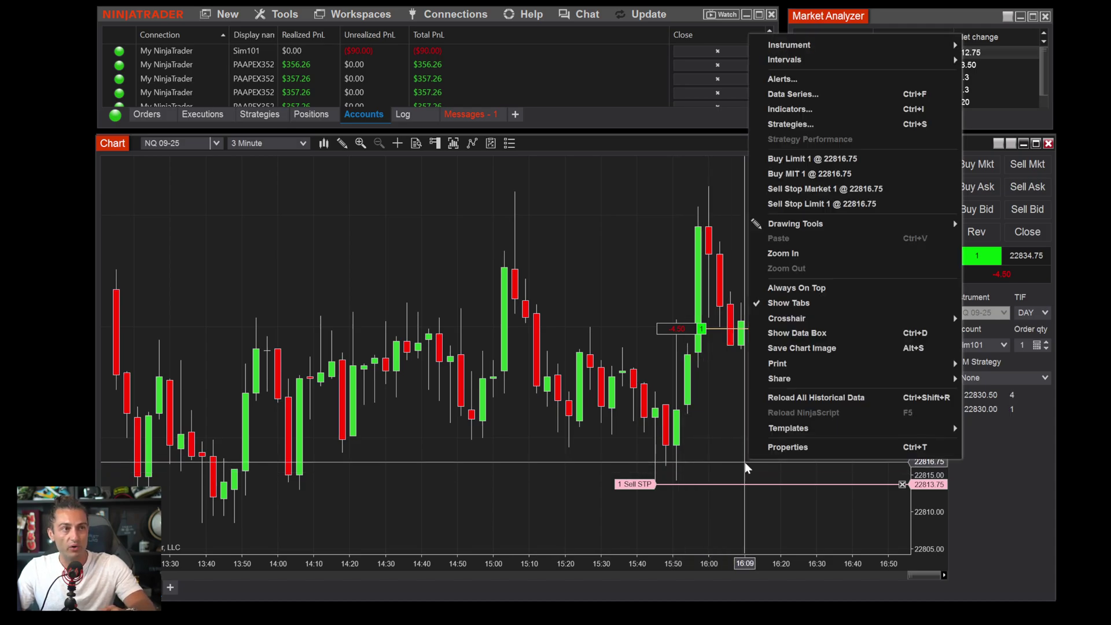
click(772, 448)
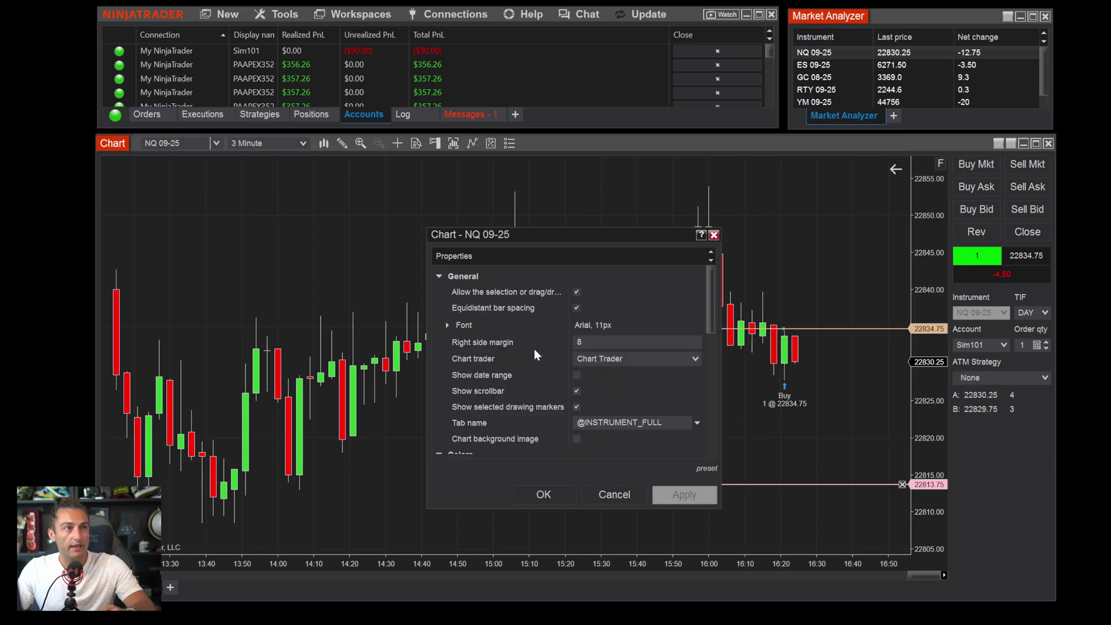
click(446, 325)
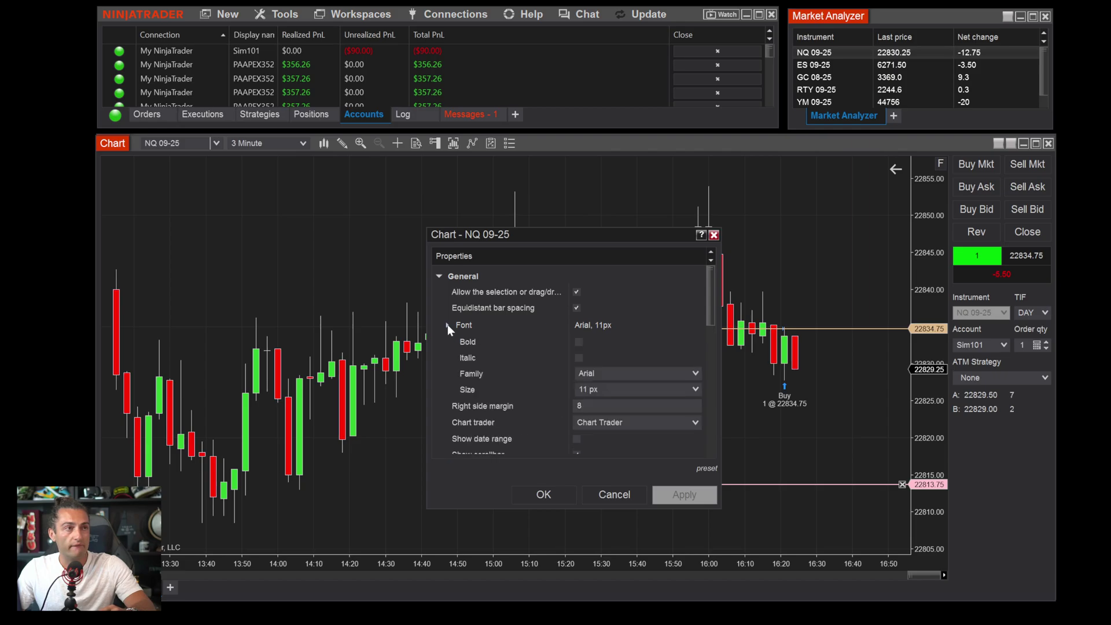
click(614, 393)
click(606, 470)
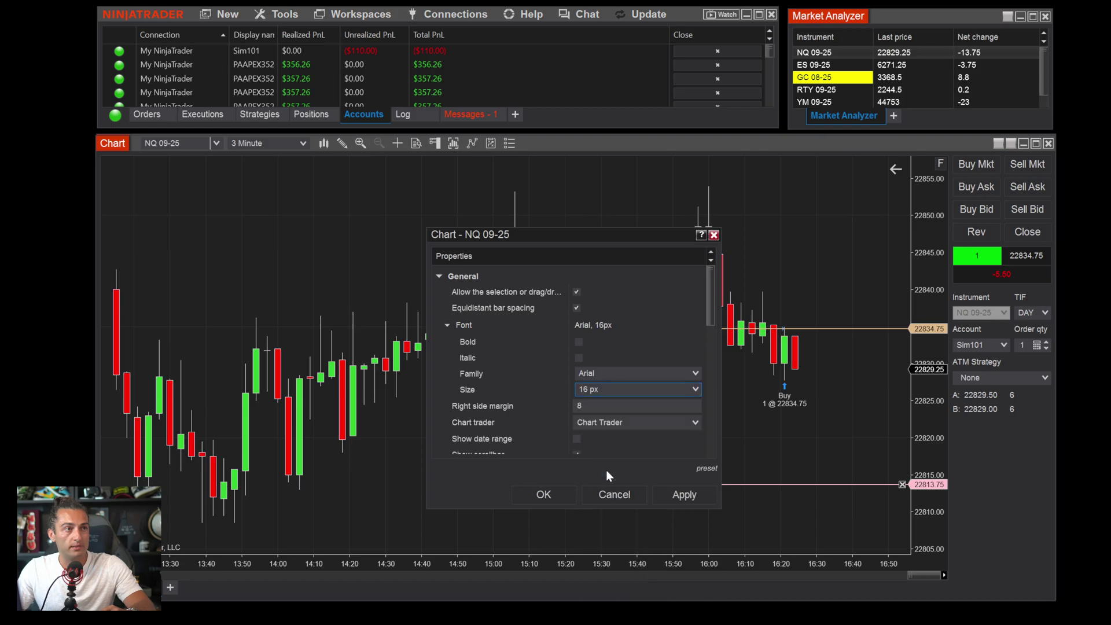
click(689, 493)
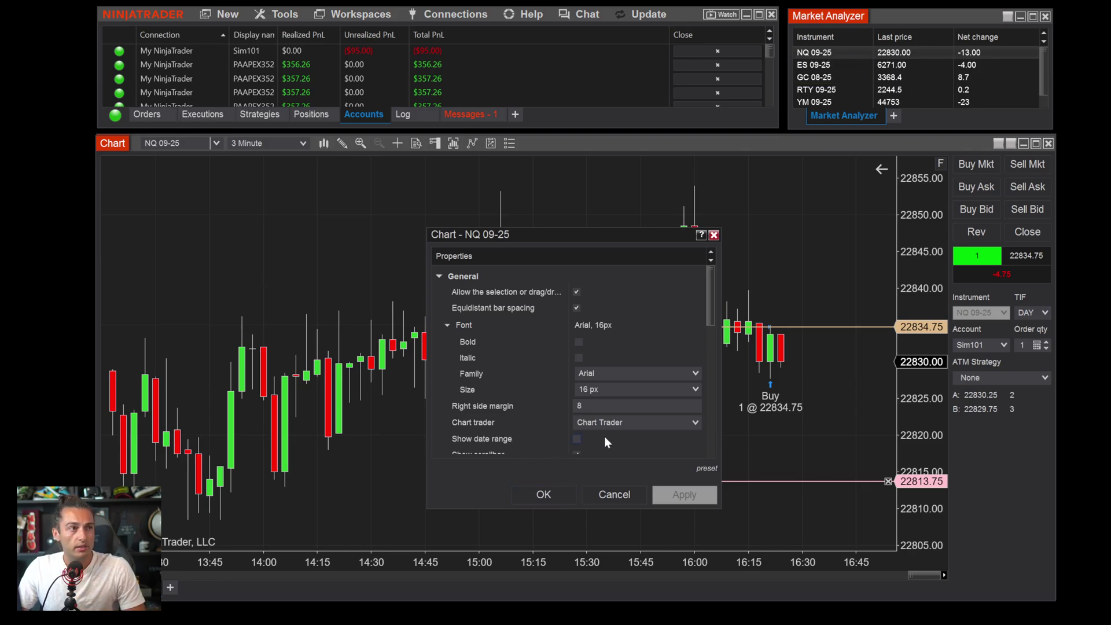
click(614, 494)
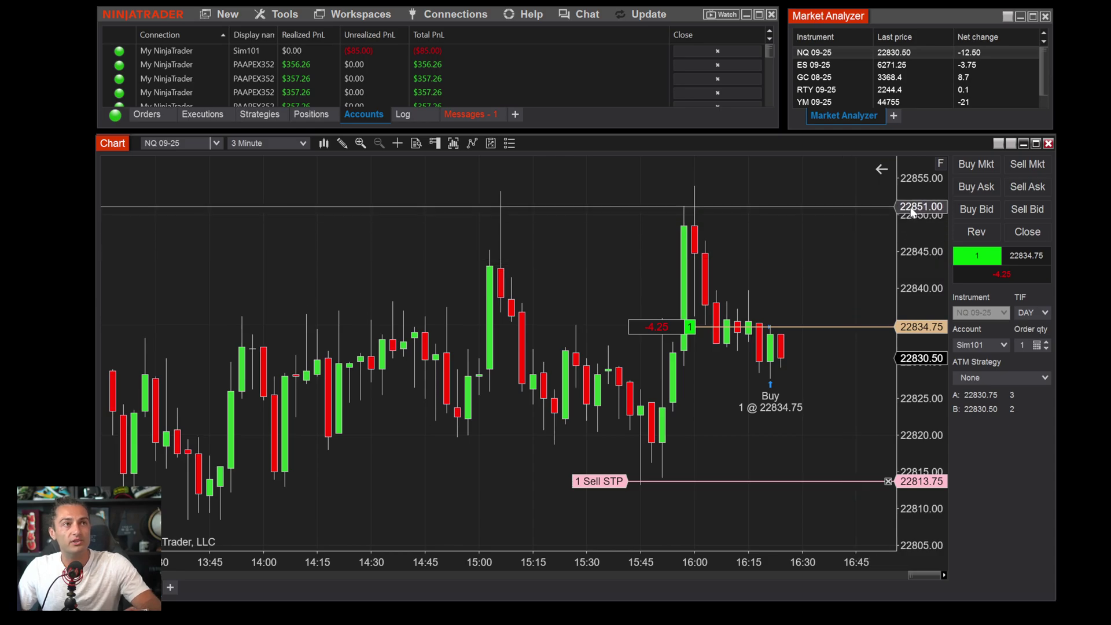
- Cycle the open position's PnL display through currency, percent and ticks, leaving it in currency
drag(911, 212, 910, 226)
drag(838, 581, 810, 581)
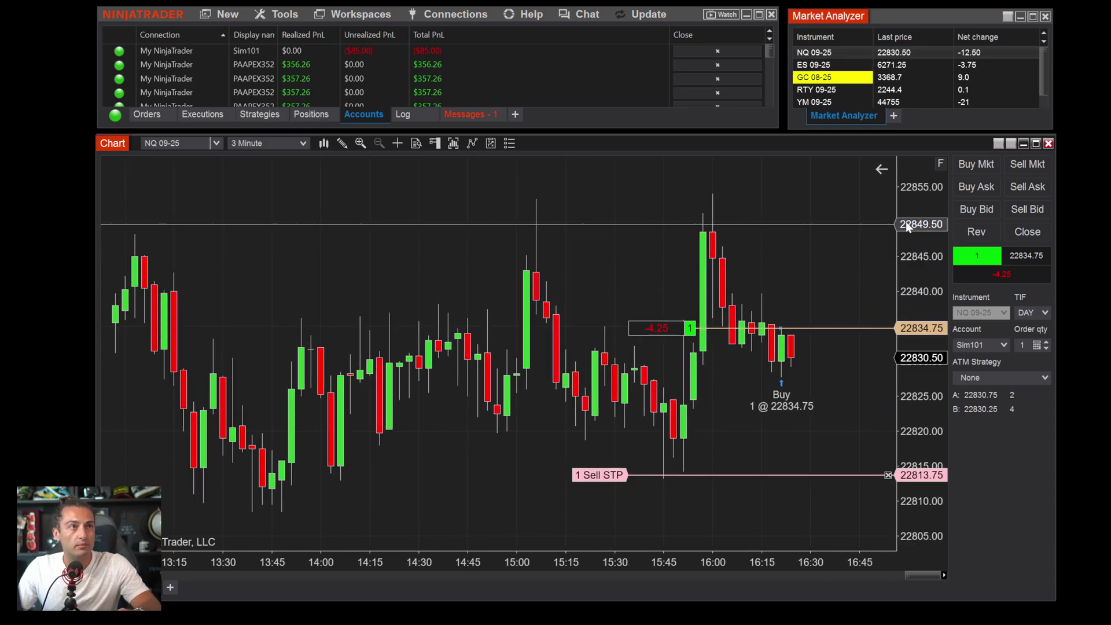
drag(907, 227, 939, 165)
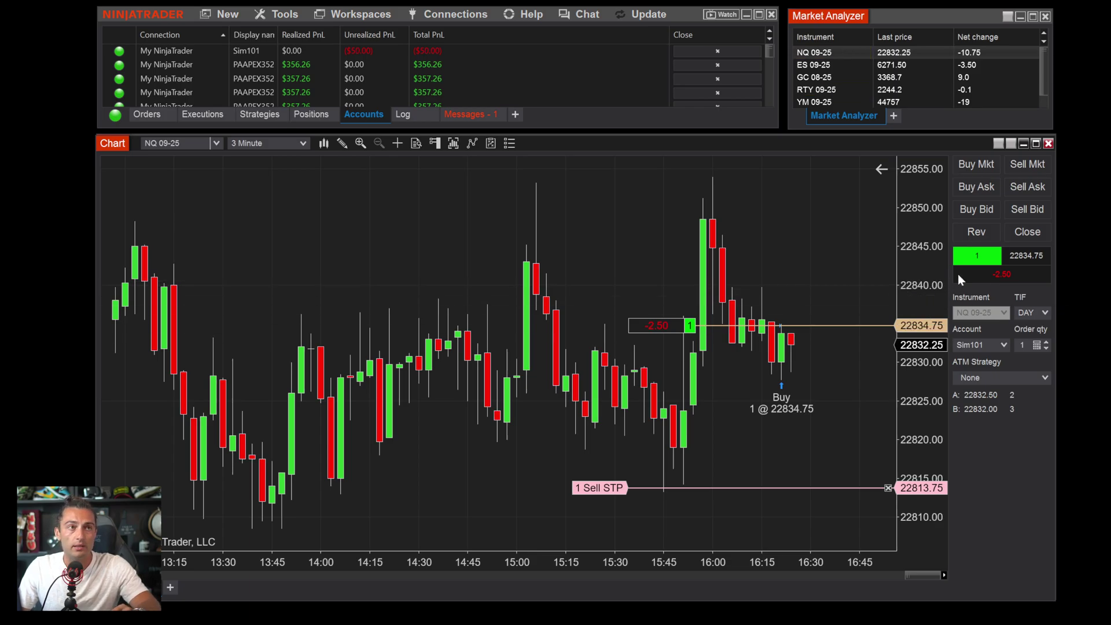
click(1003, 275)
click(1002, 275)
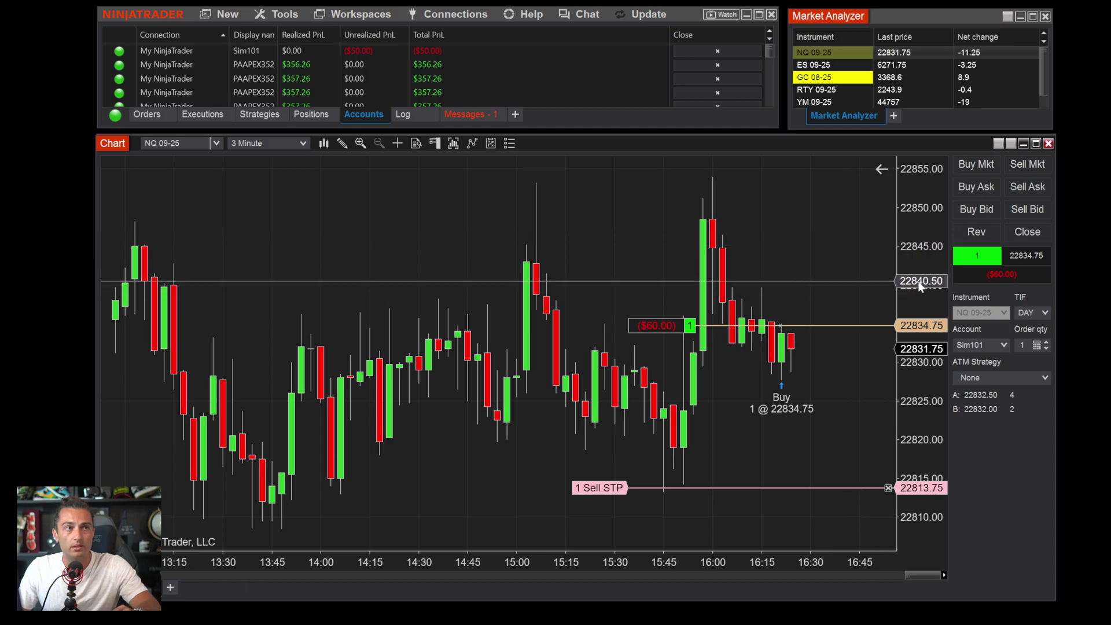
drag(921, 290, 920, 272)
drag(812, 562, 796, 562)
click(1001, 277)
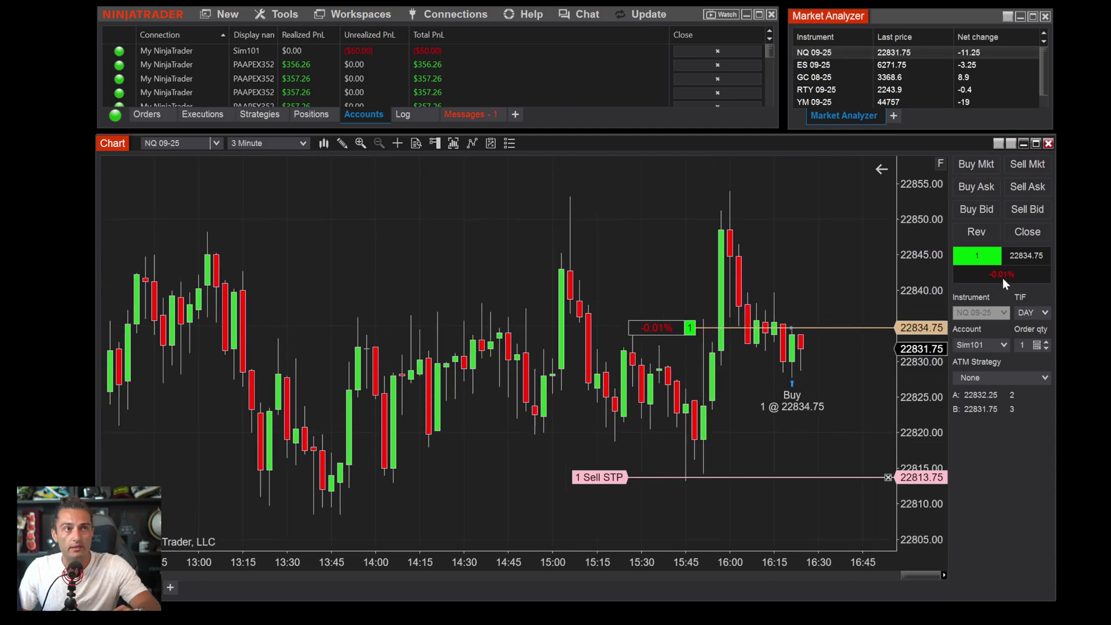
click(1006, 274)
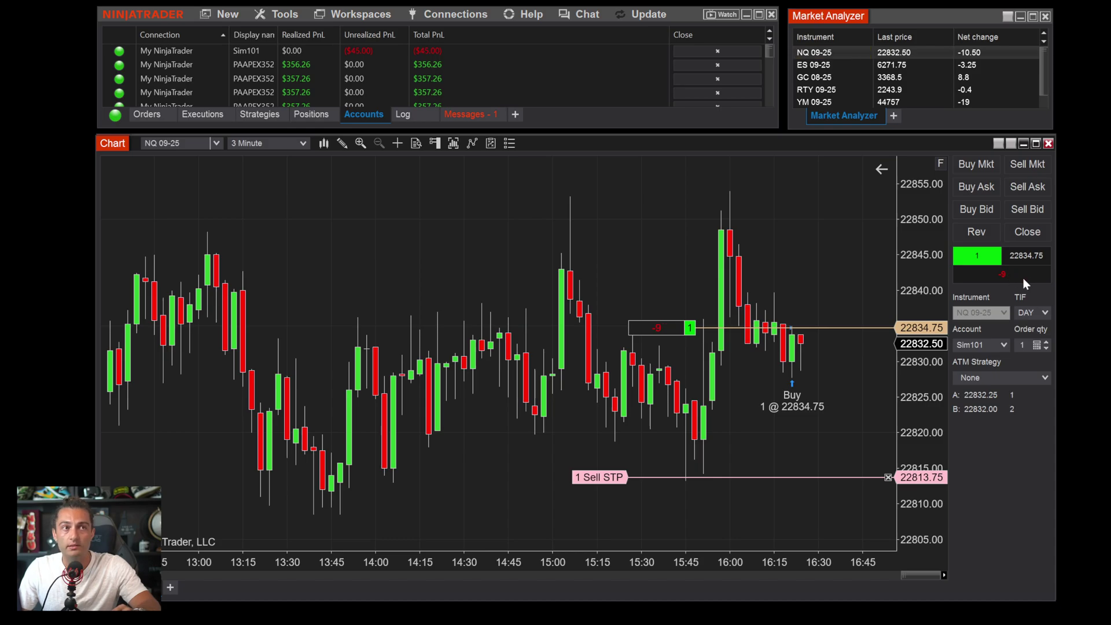
click(1001, 274)
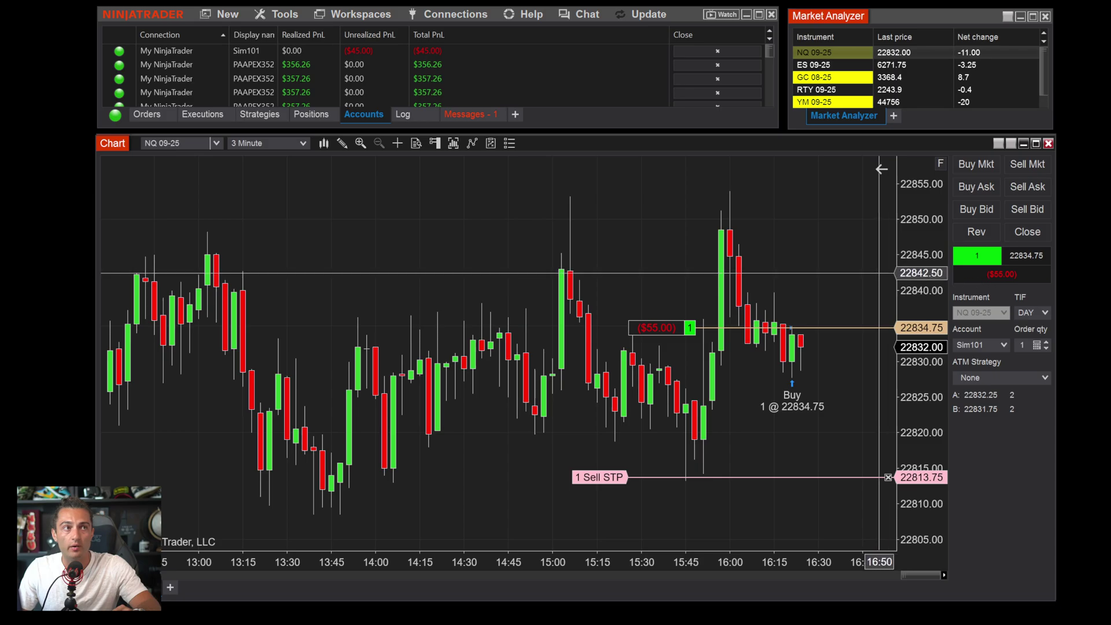
drag(810, 563, 794, 563)
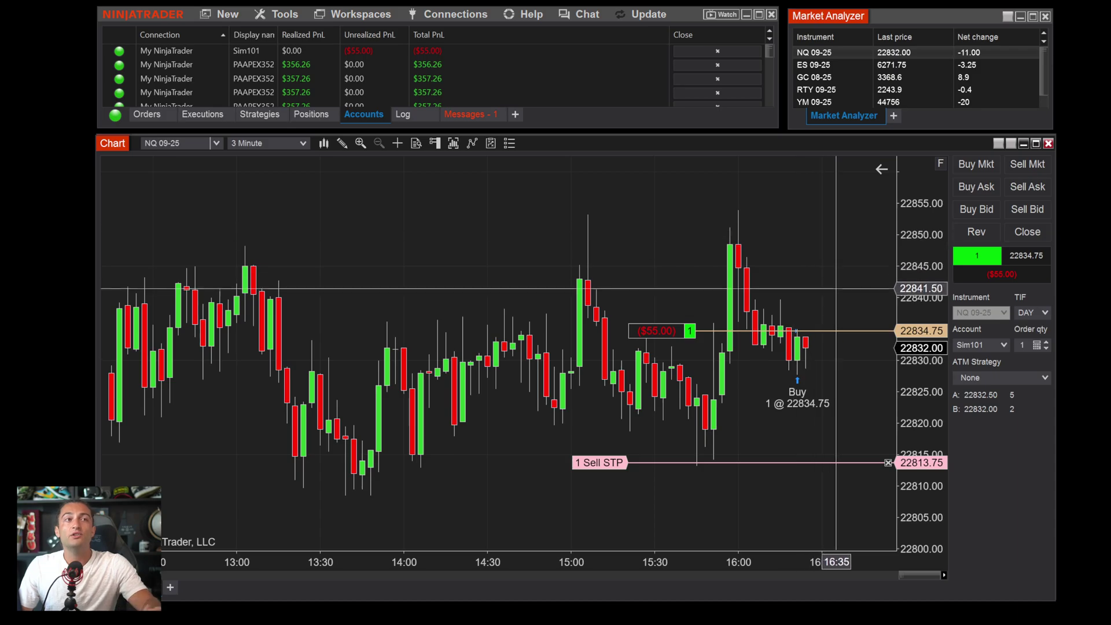
- Place a one-contract Sell Limit order at 22854.25 above the open long position as its profit target
scroll(838, 288, down, 3)
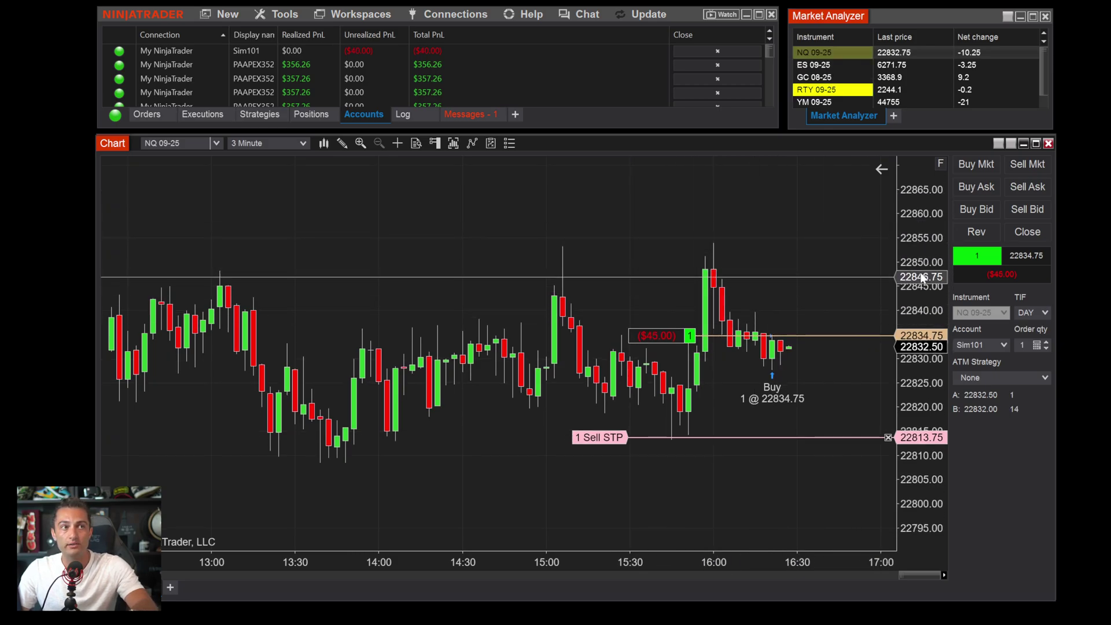
drag(945, 160, 908, 308)
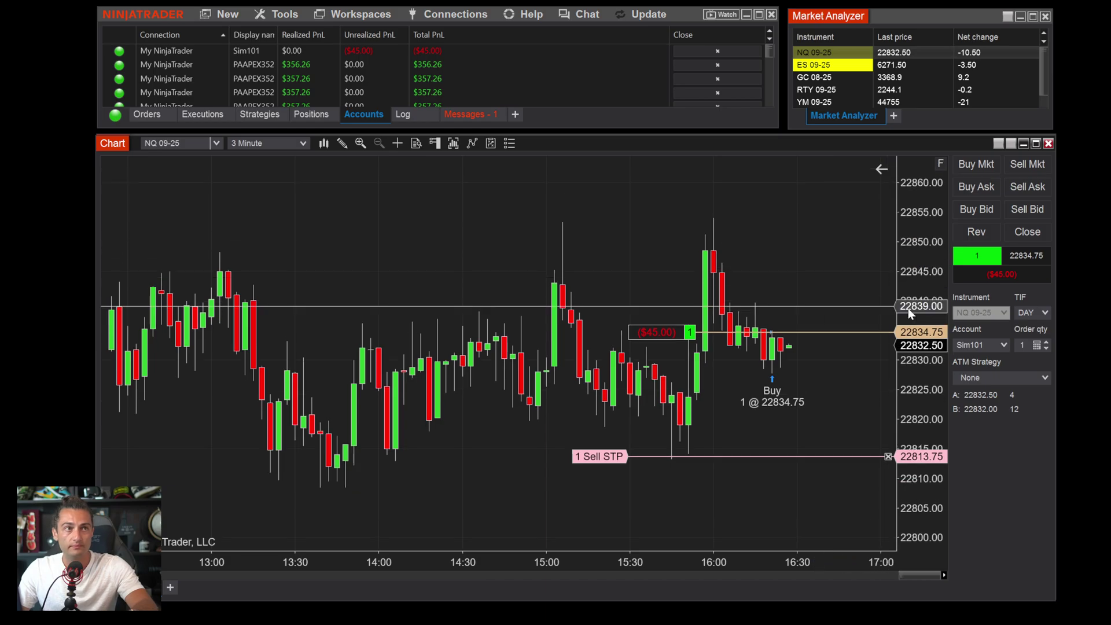
right_click(832, 218)
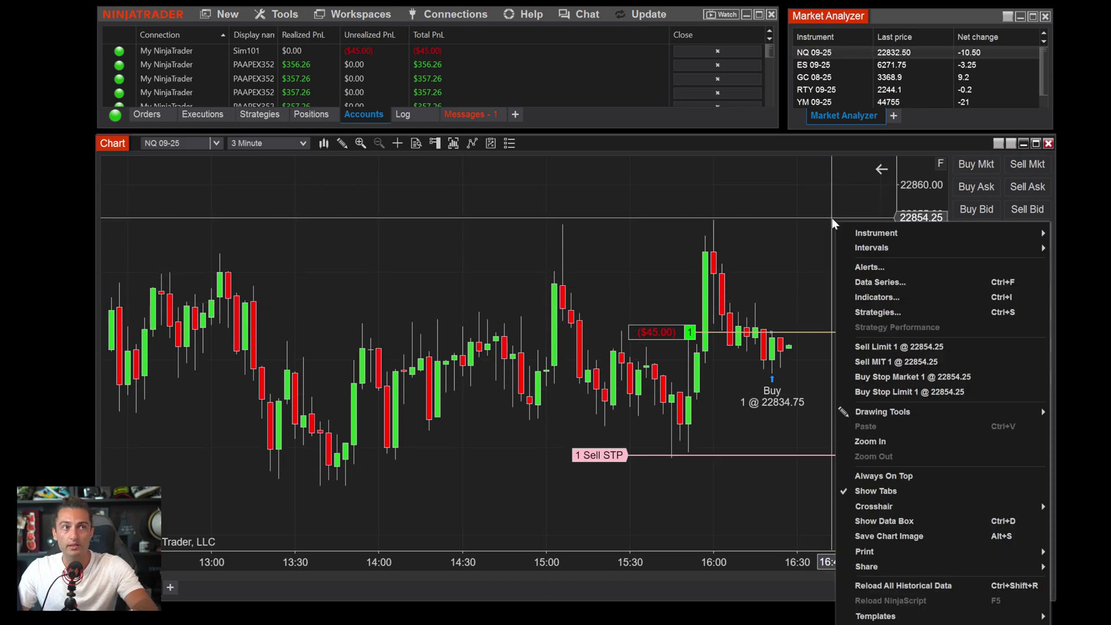
click(878, 347)
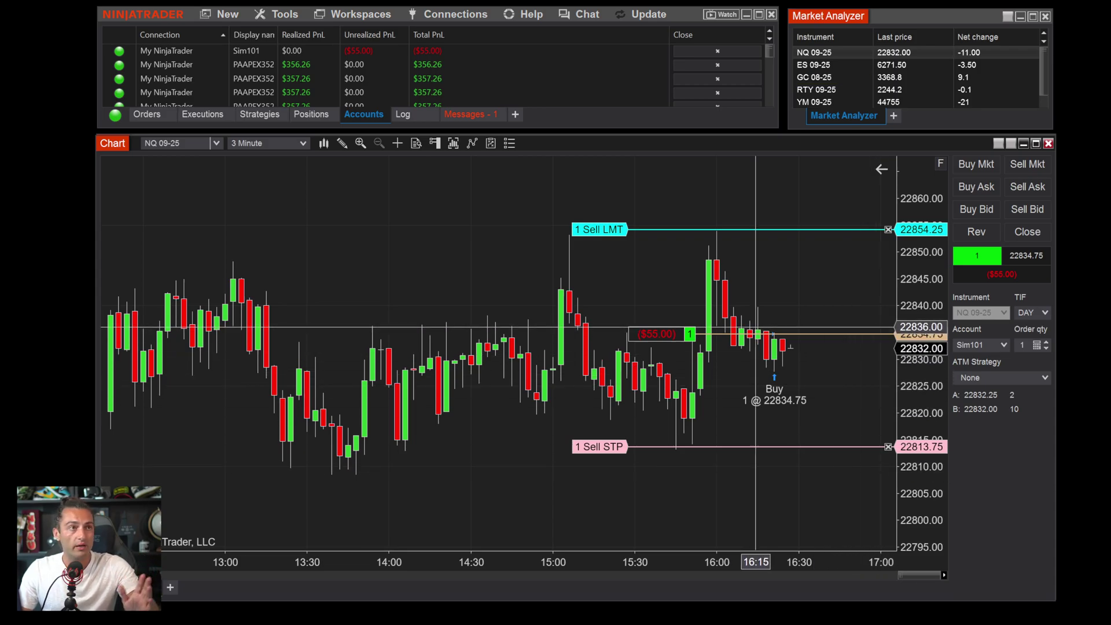
scroll(497, 398, down, 3)
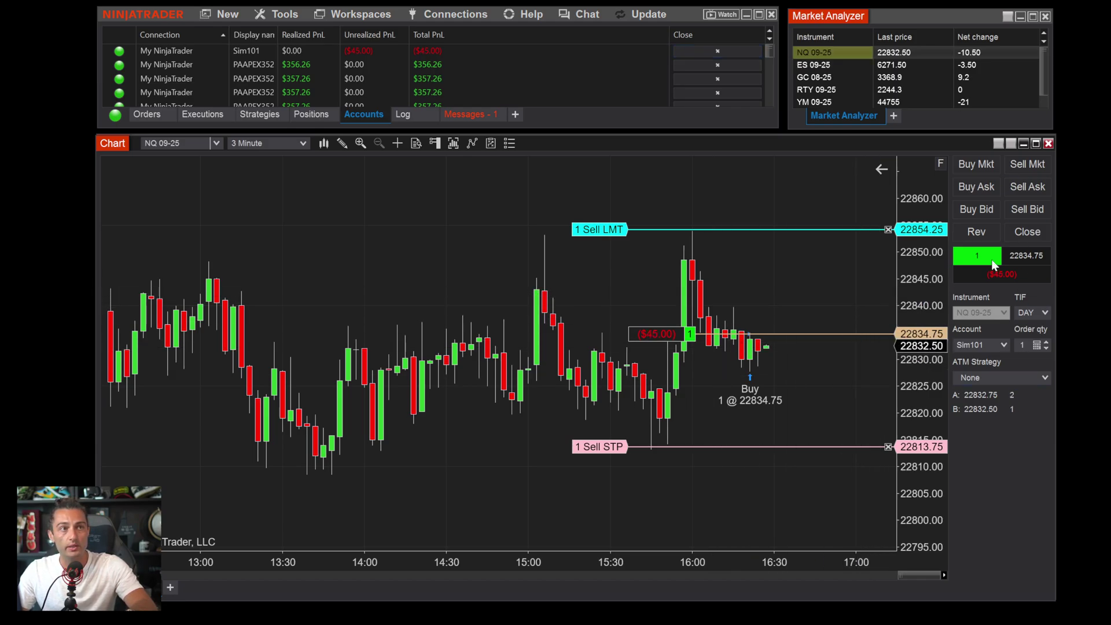
- Close the open one-contract long NQ 09-25 position in the Sim101 account together with its stop and target orders
click(1026, 232)
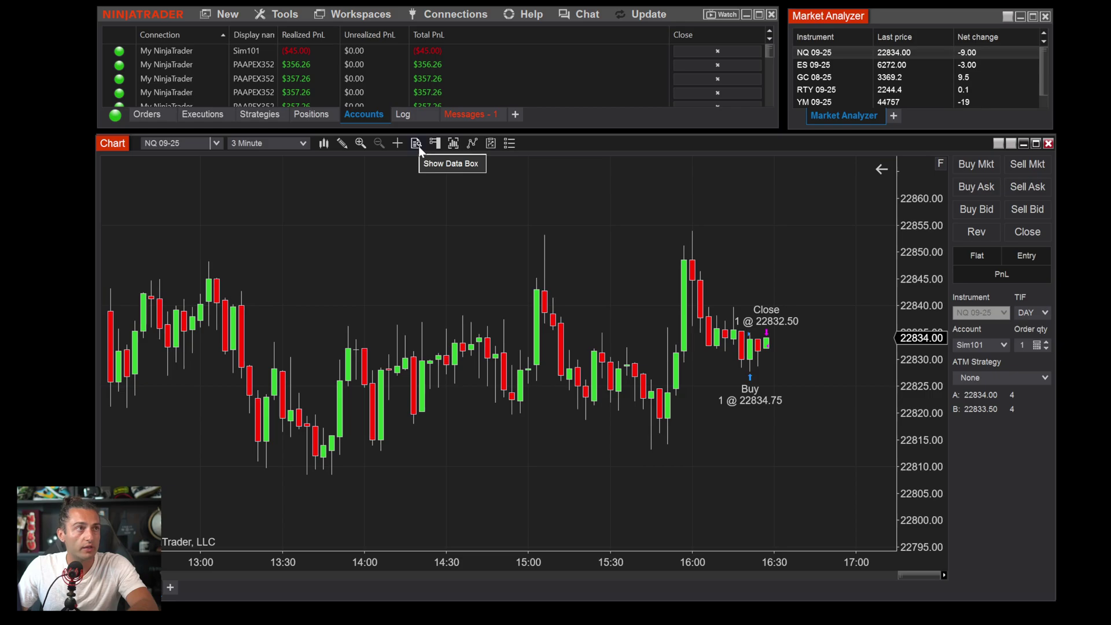
- Add an EMA with the default period of 14 to the NQ 09-25 chart's configured indicators
click(473, 145)
drag(429, 228, 430, 204)
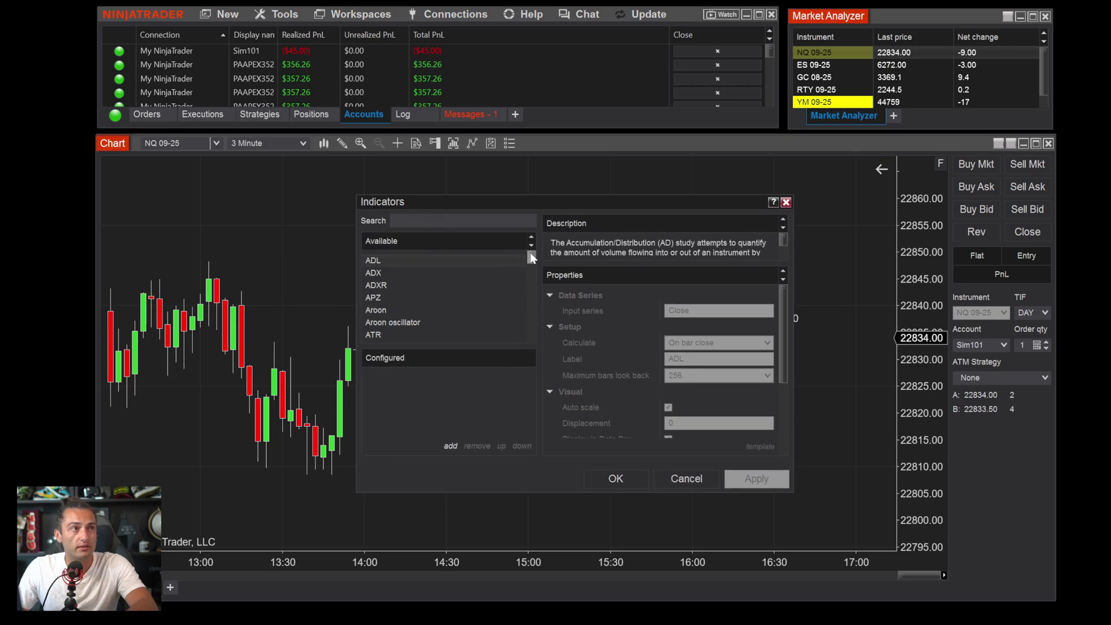
drag(530, 256, 534, 279)
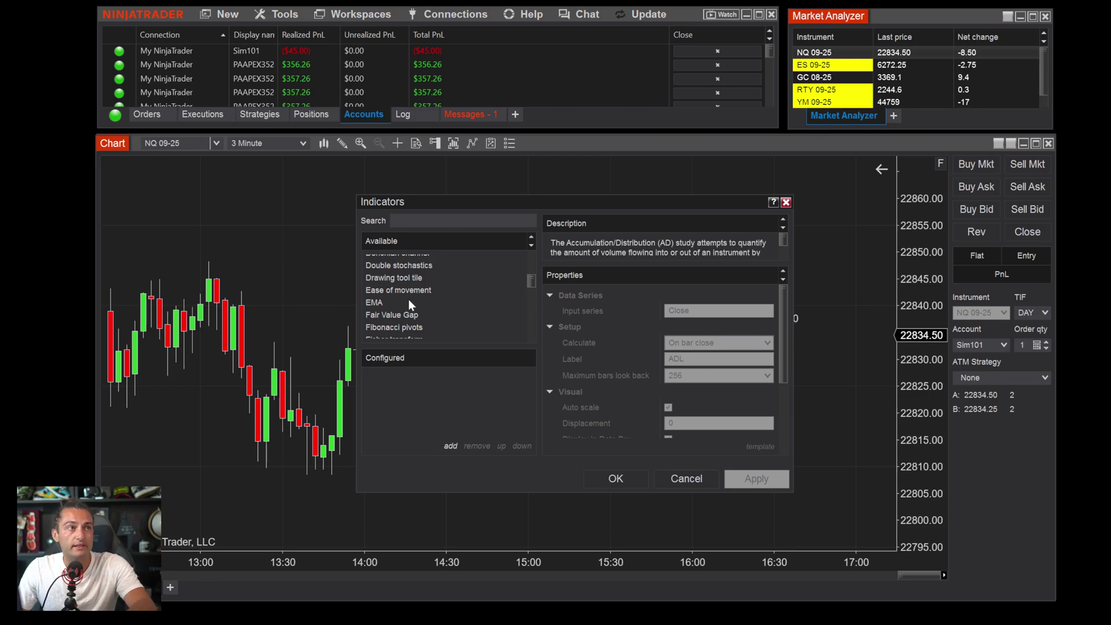
double_click(380, 301)
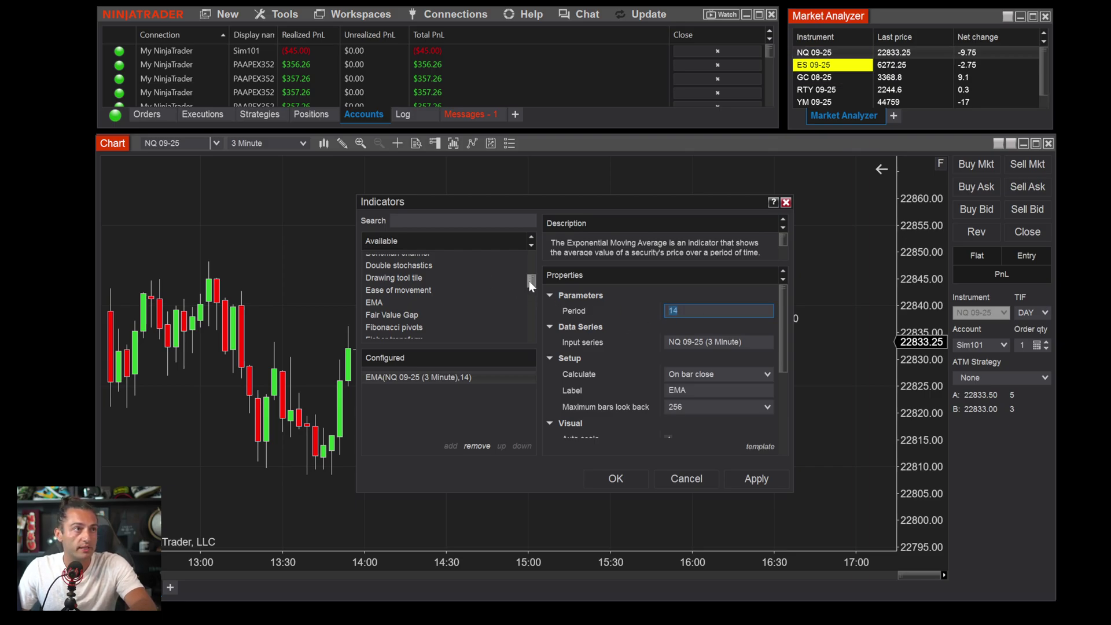
- Add an SMA indicator with a period of 200 and apply the configured indicators to the chart
drag(529, 281, 528, 317)
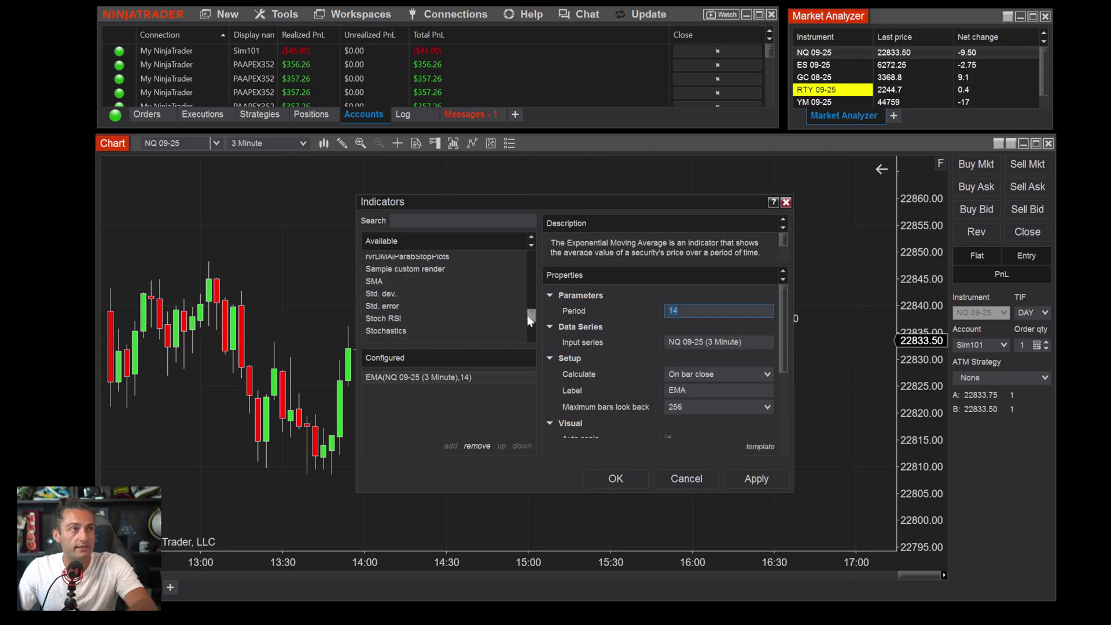
double_click(375, 282)
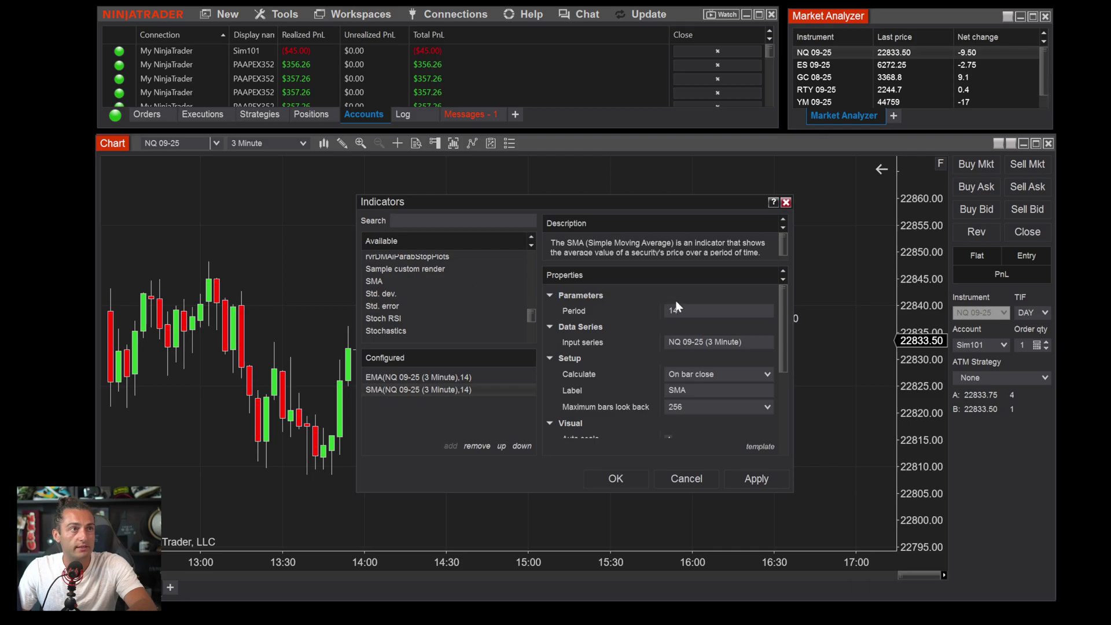
key(BackSpace)
key(BackSpace)
text(20)
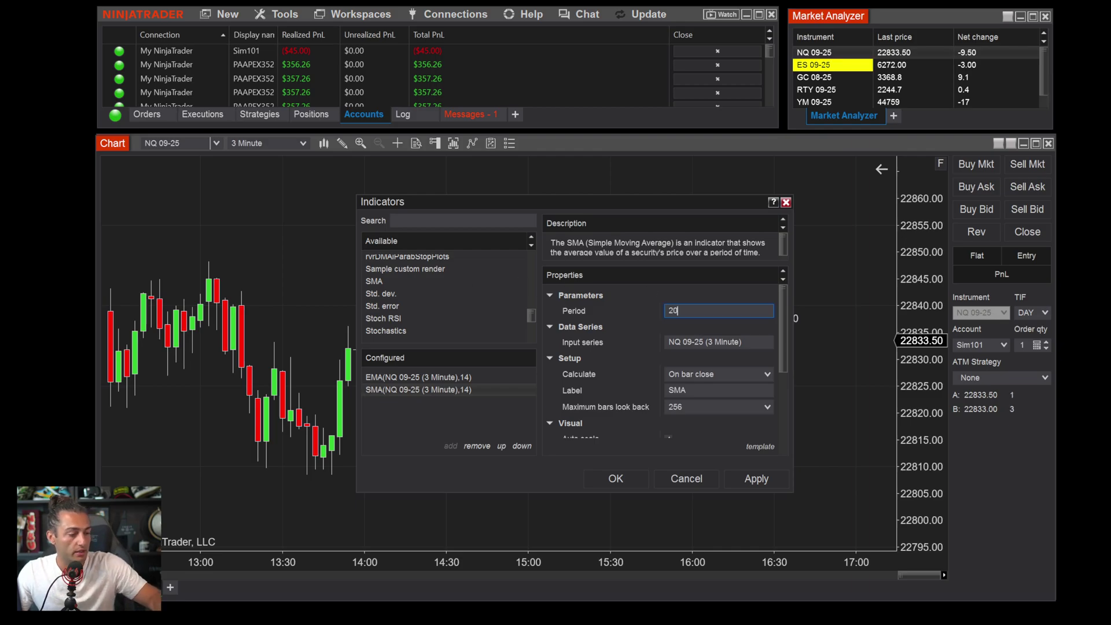
text(0)
click(751, 478)
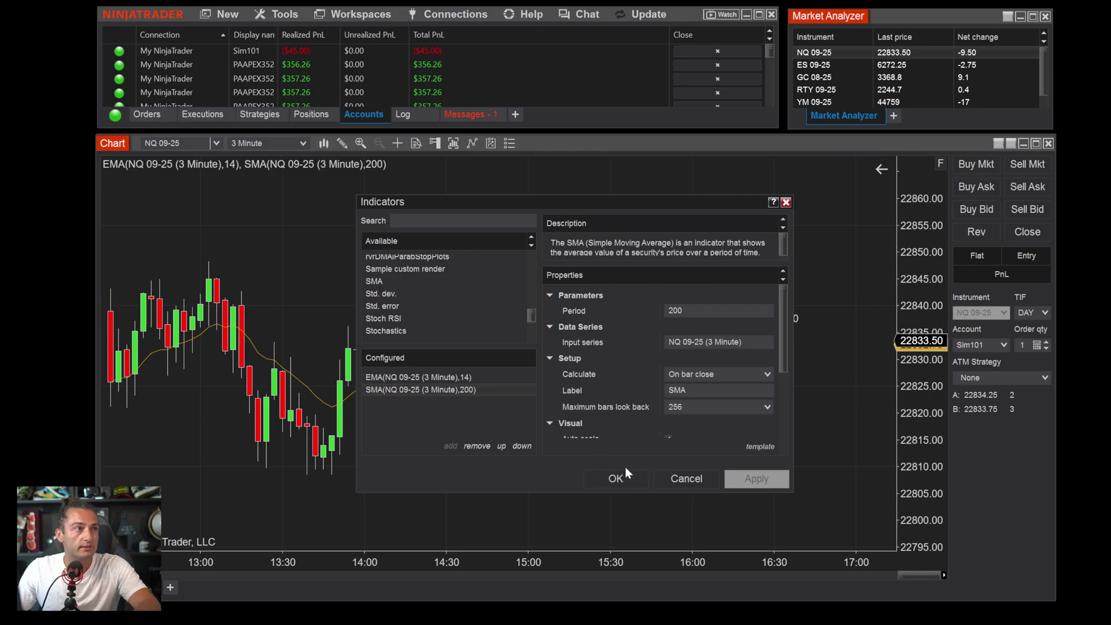
- Set the SMA plot color to DodgerBlue, apply it, and confirm the indicator settings
scroll(778, 338, down, 3)
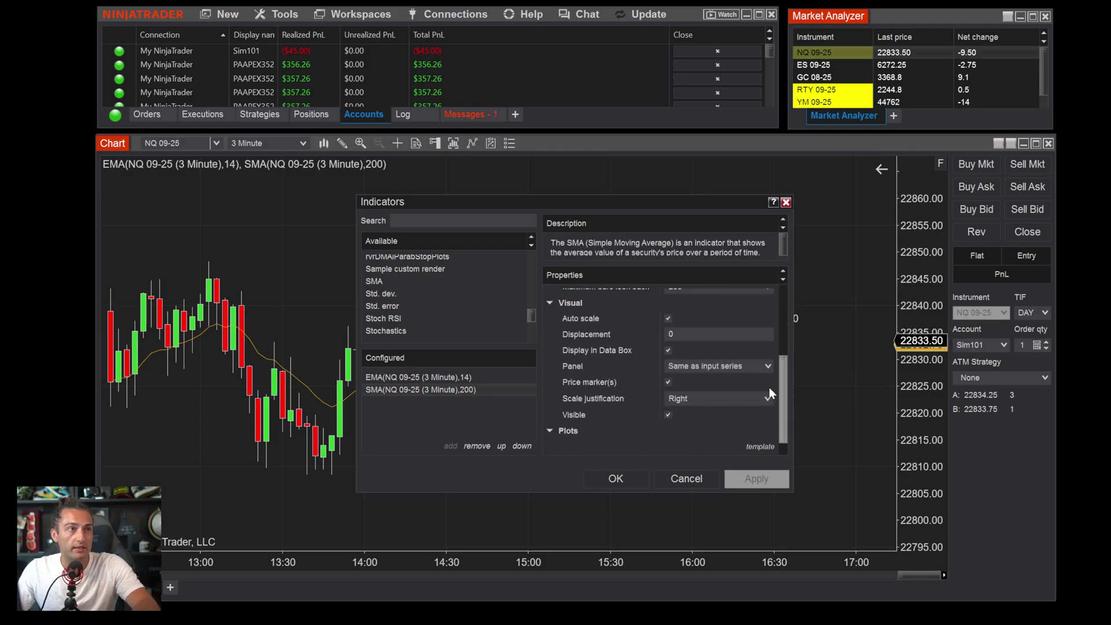
scroll(769, 393, down, 2)
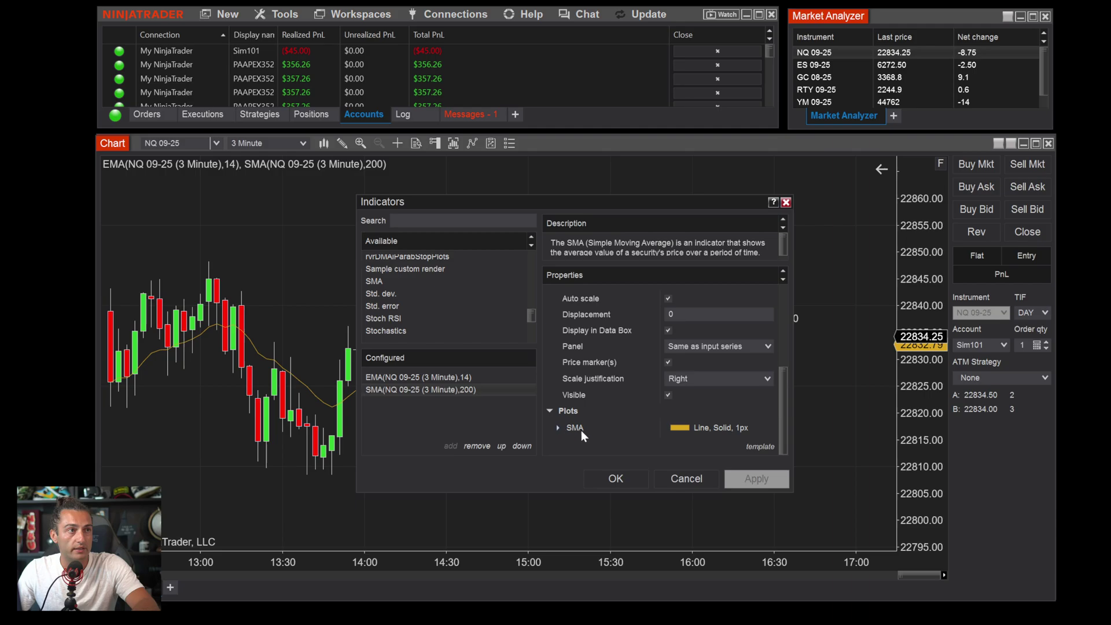
click(557, 428)
scroll(686, 429, down, 2)
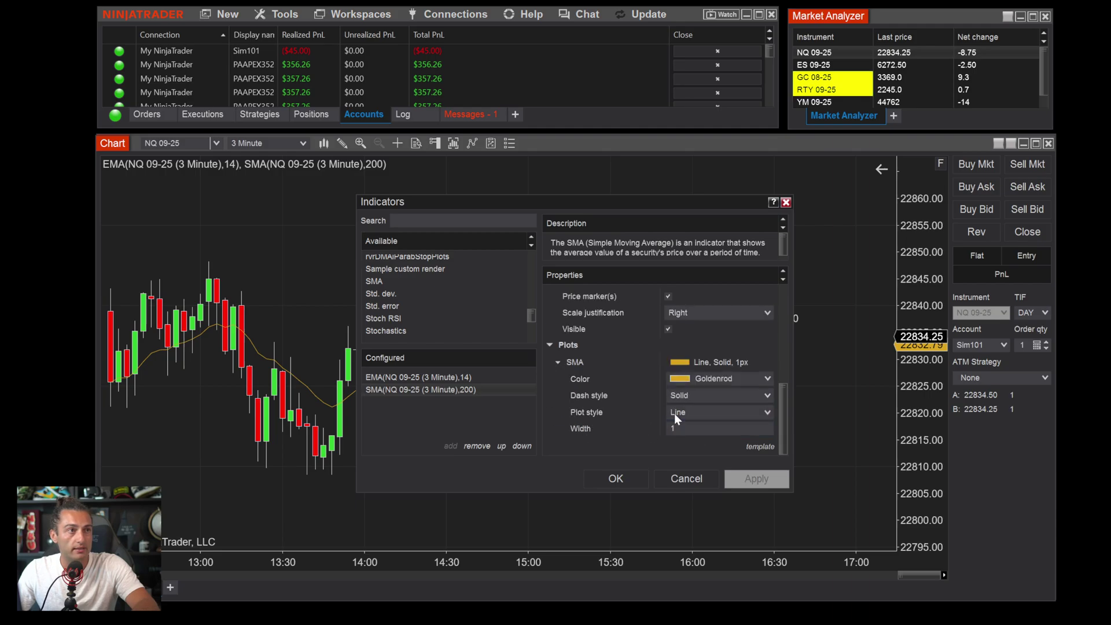
click(766, 379)
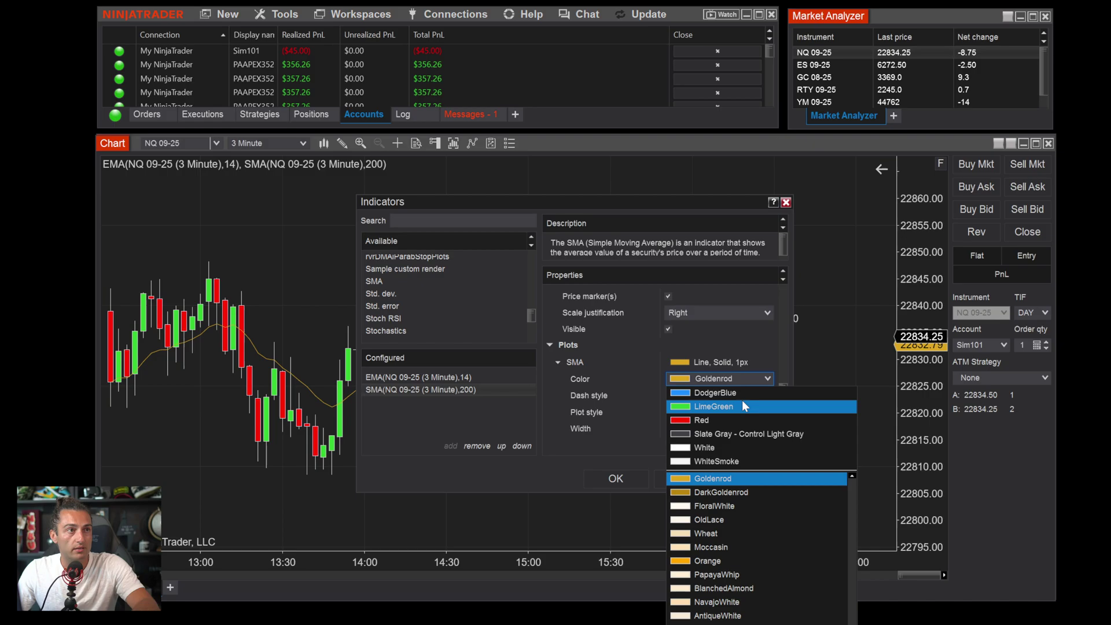
click(742, 400)
click(749, 473)
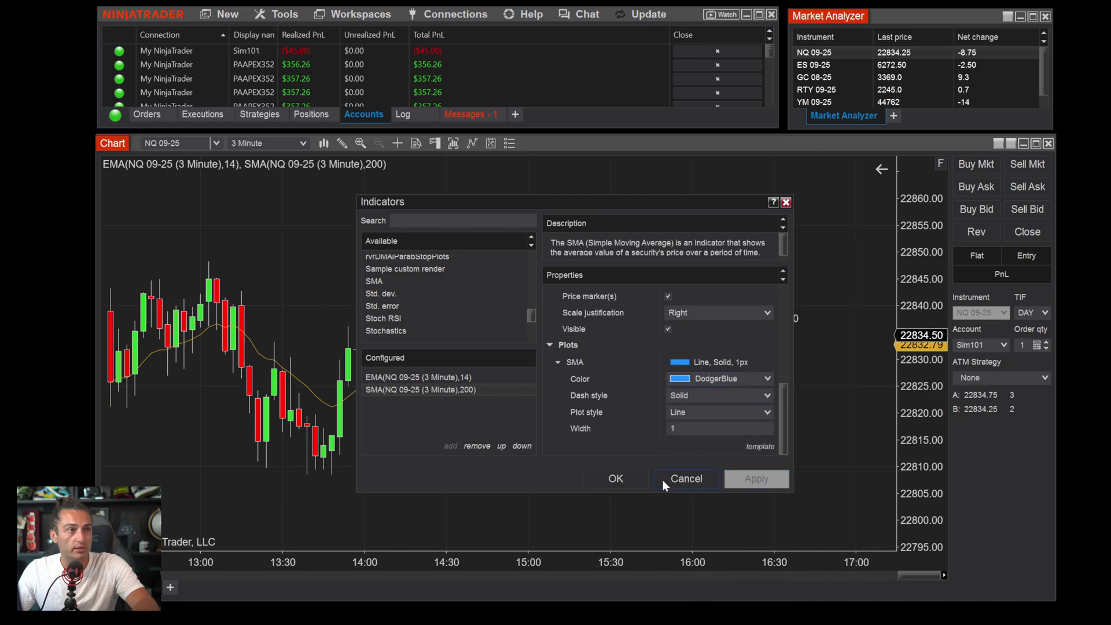
click(628, 478)
- Compress the chart's time axis and restore automatic price scaling to bring the 200-period SMA into view
drag(669, 571, 799, 564)
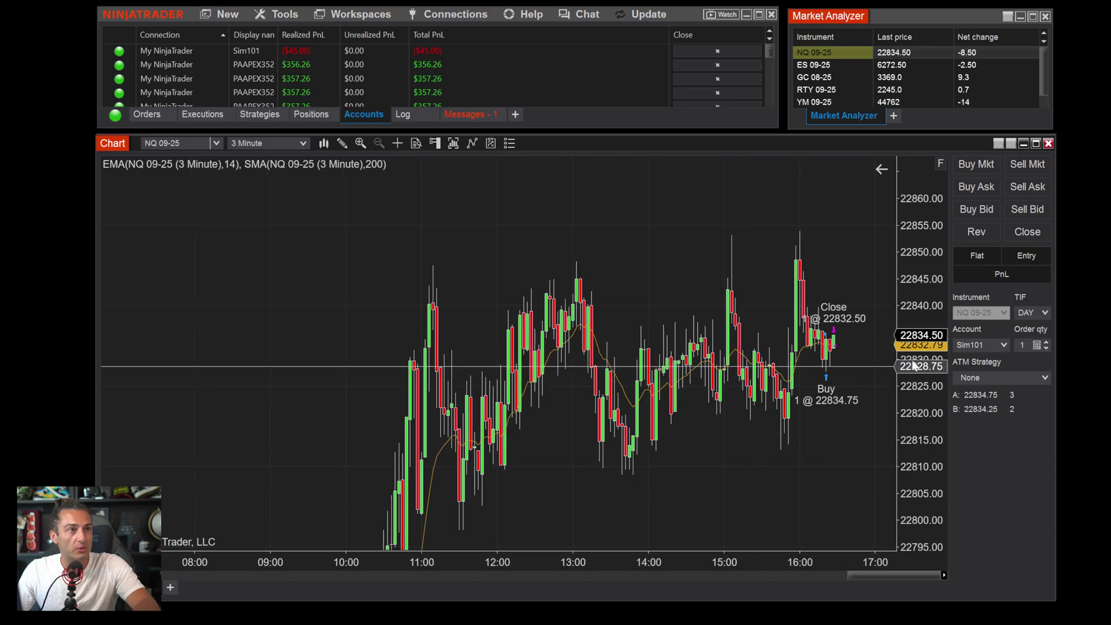
click(941, 164)
drag(829, 374, 795, 231)
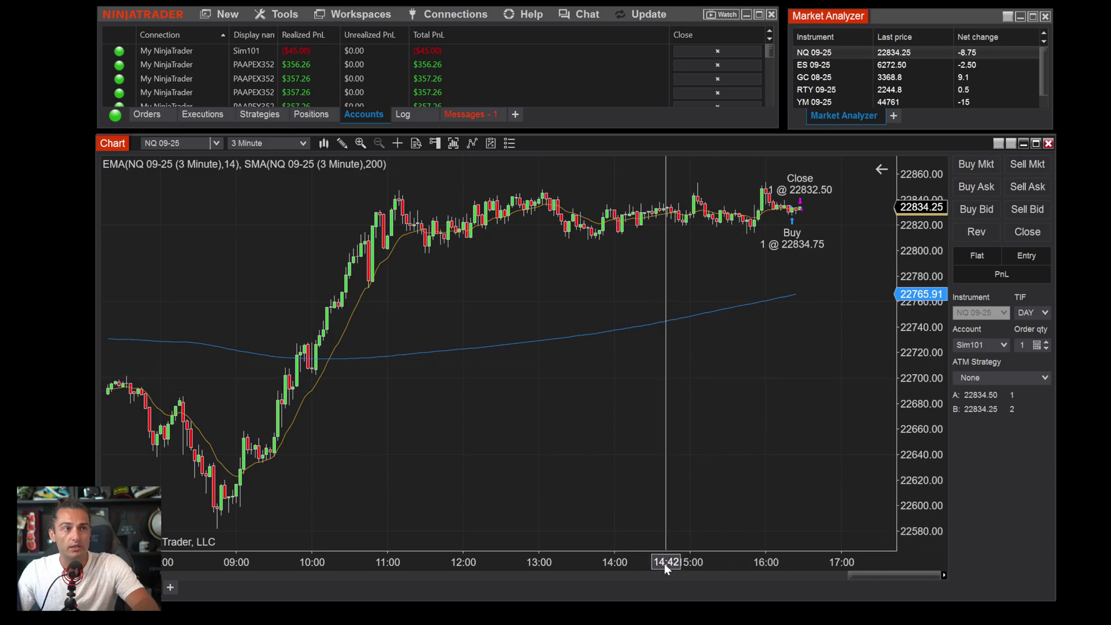
drag(833, 290, 803, 421)
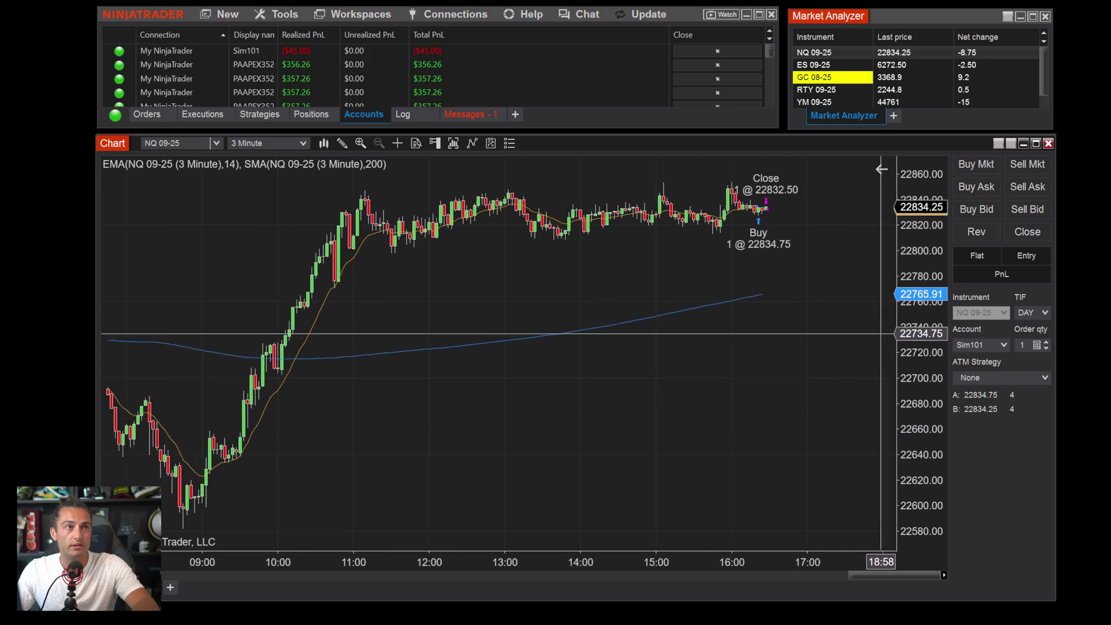
- Try manual price scaling and free panning on the chart, restore automatic scaling, and return to the latest bars
mouse_move(917, 330)
mouse_down()
mouse_move(918, 248)
mouse_move(919, 327)
mouse_up()
drag(441, 315, 620, 327)
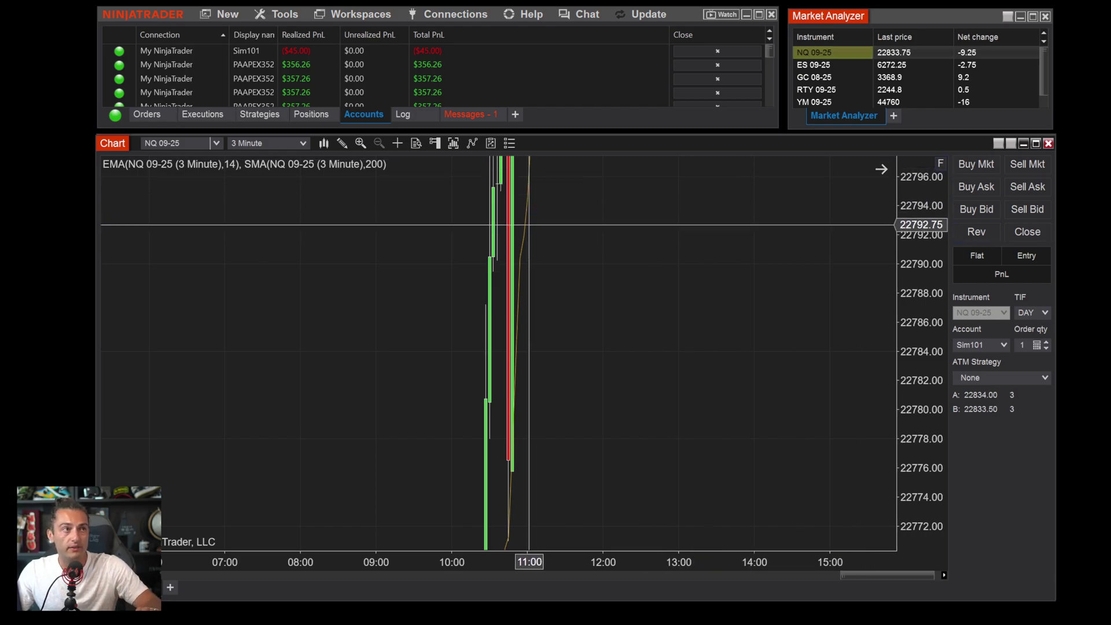
click(939, 167)
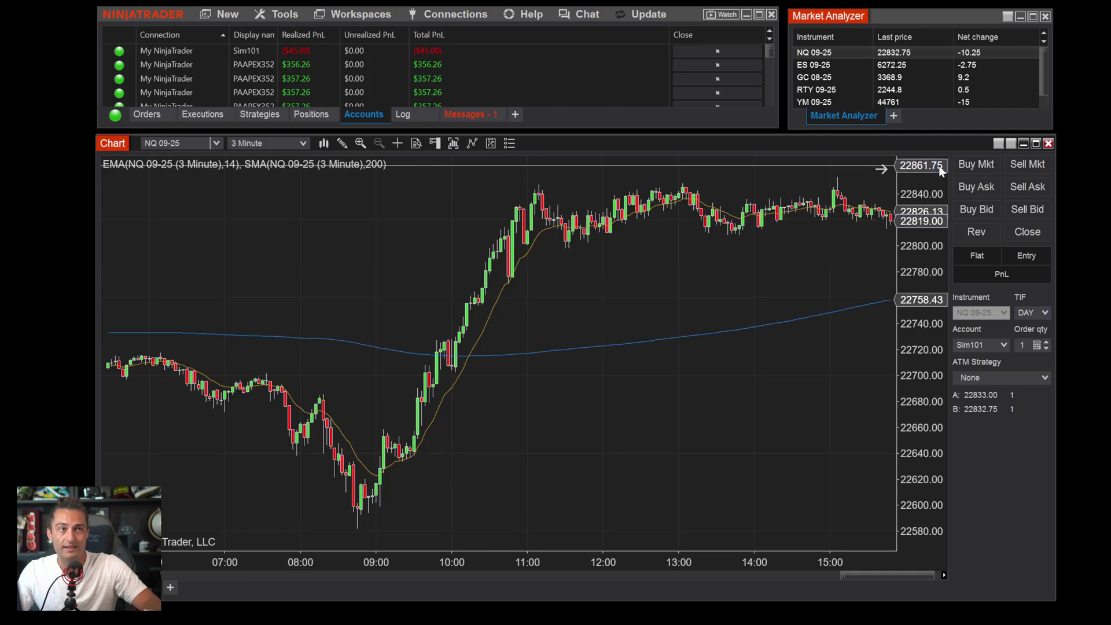
scroll(843, 249, down, 5)
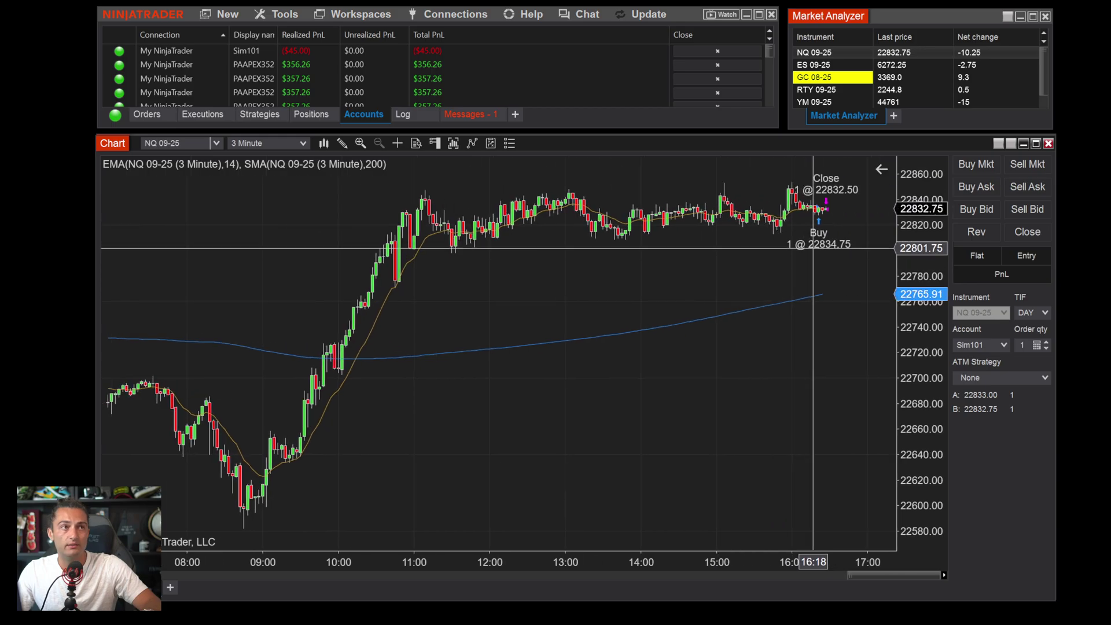
scroll(794, 397, down, 2)
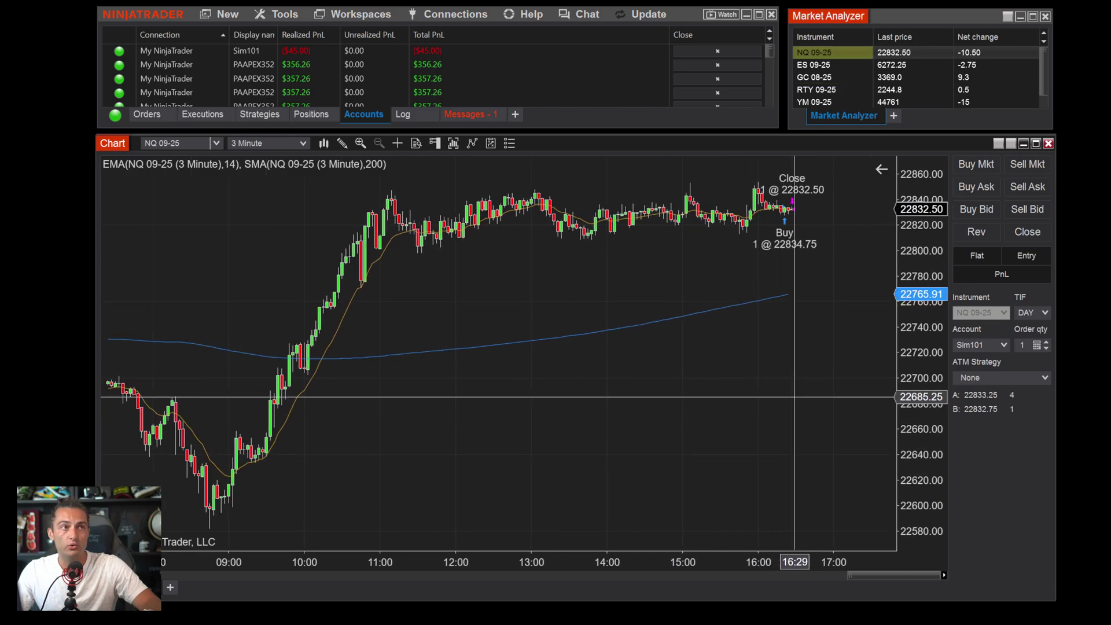
scroll(794, 397, down, 1)
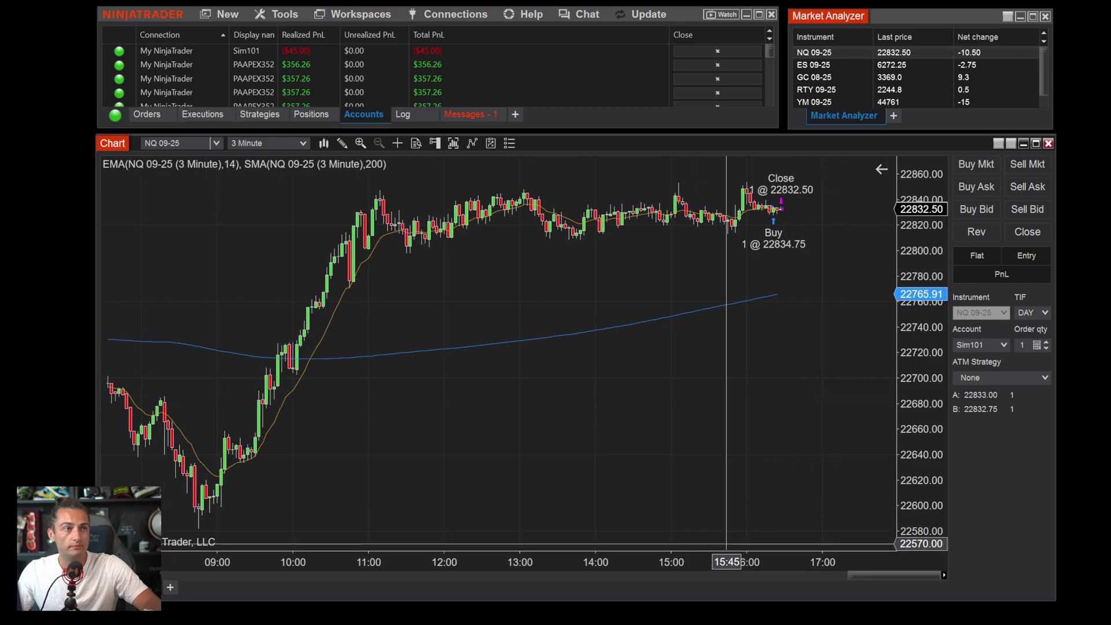
scroll(753, 564, down, 1)
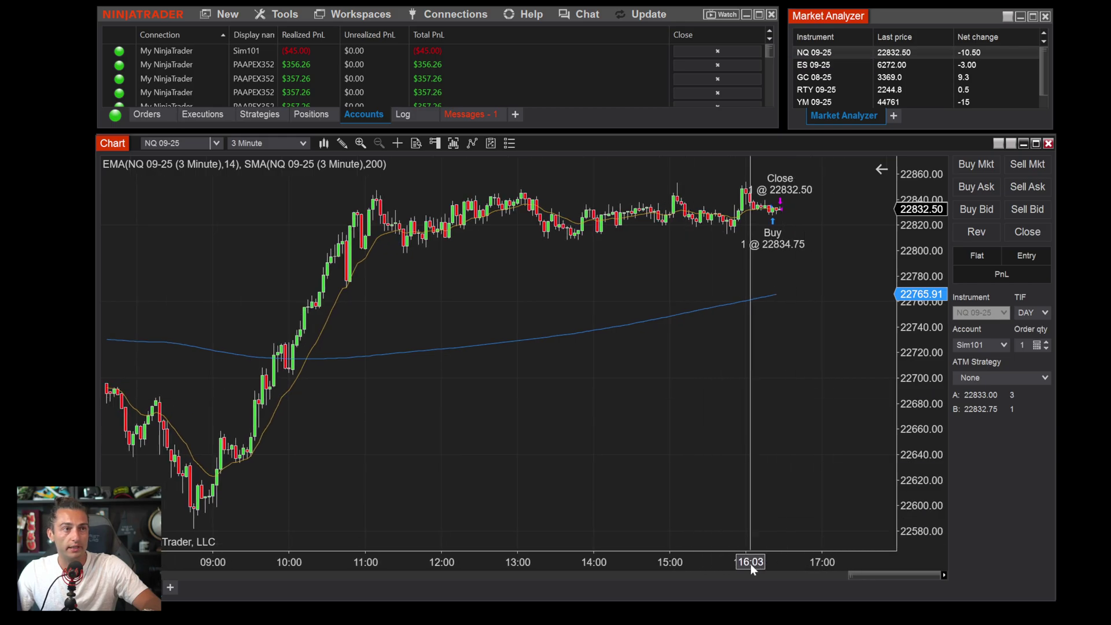
- Widen the candles and adjust the price scale to frame the recent session between about 22790 and 22865
drag(751, 564, 504, 590)
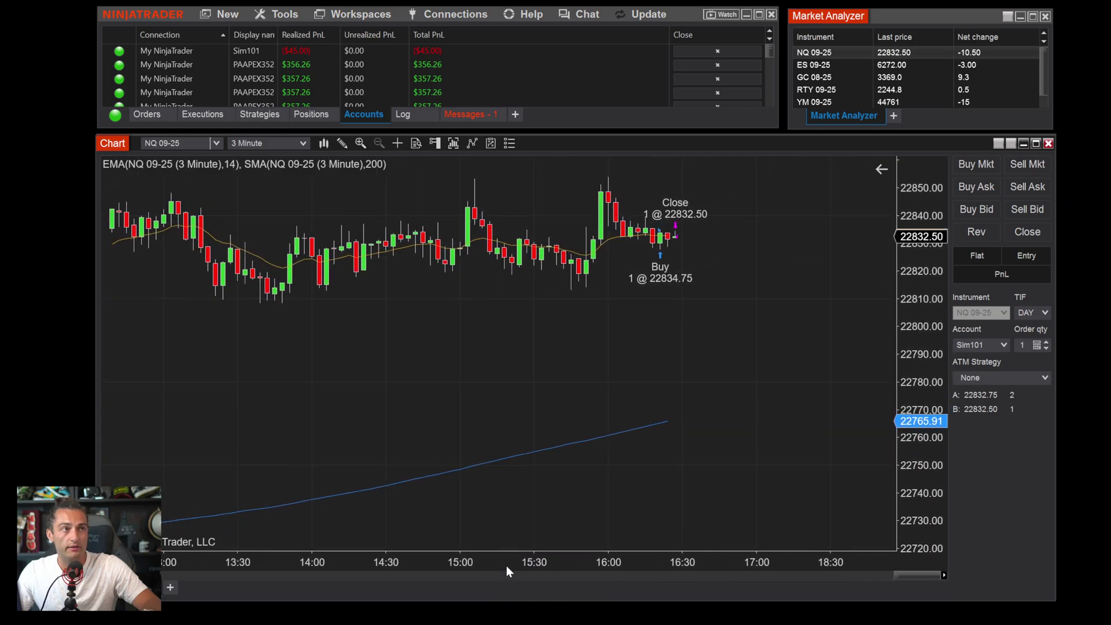
drag(533, 402, 674, 407)
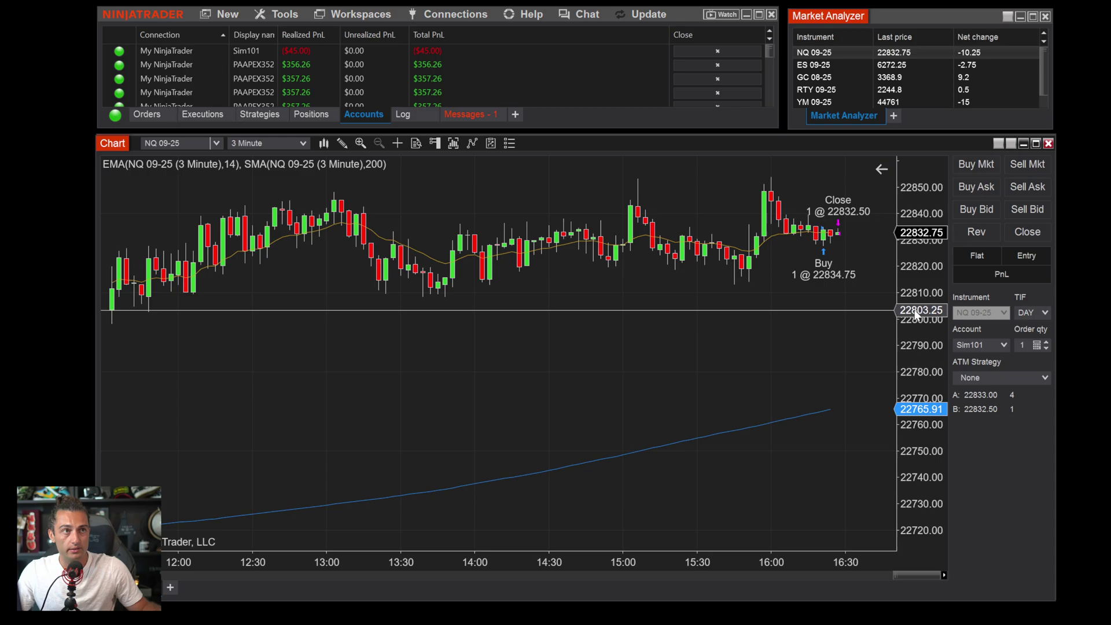
mouse_move(923, 282)
mouse_down()
mouse_move(922, 407)
mouse_move(923, 319)
mouse_move(920, 370)
mouse_move(898, 296)
mouse_move(891, 333)
mouse_up()
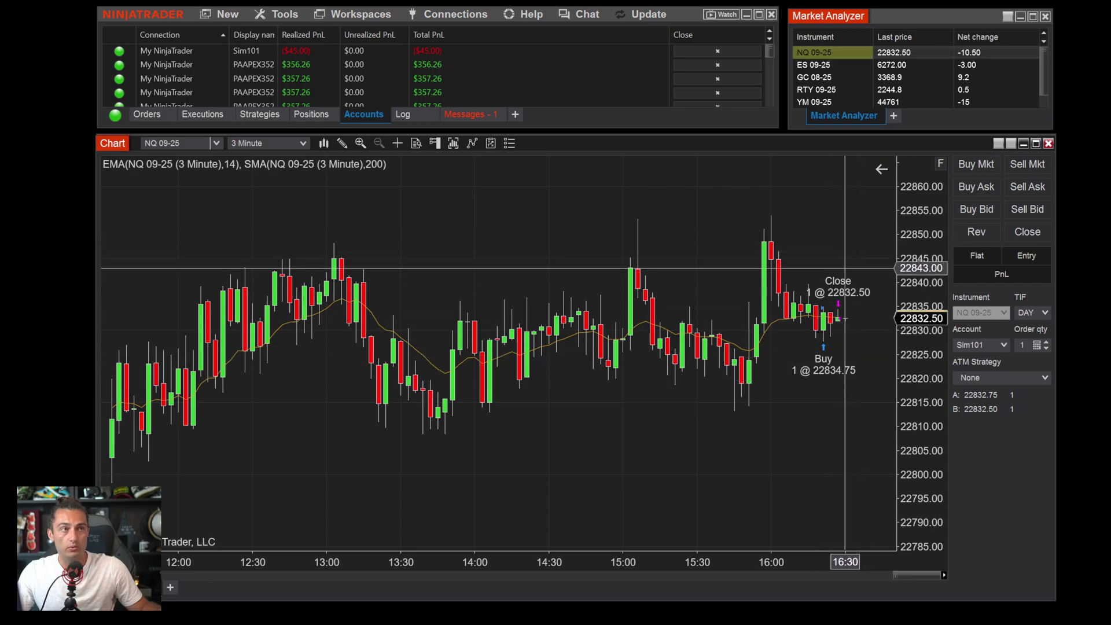
mouse_move(917, 451)
mouse_down()
mouse_move(924, 302)
mouse_move(911, 343)
mouse_move(915, 522)
mouse_move(911, 425)
mouse_move(910, 483)
mouse_up()
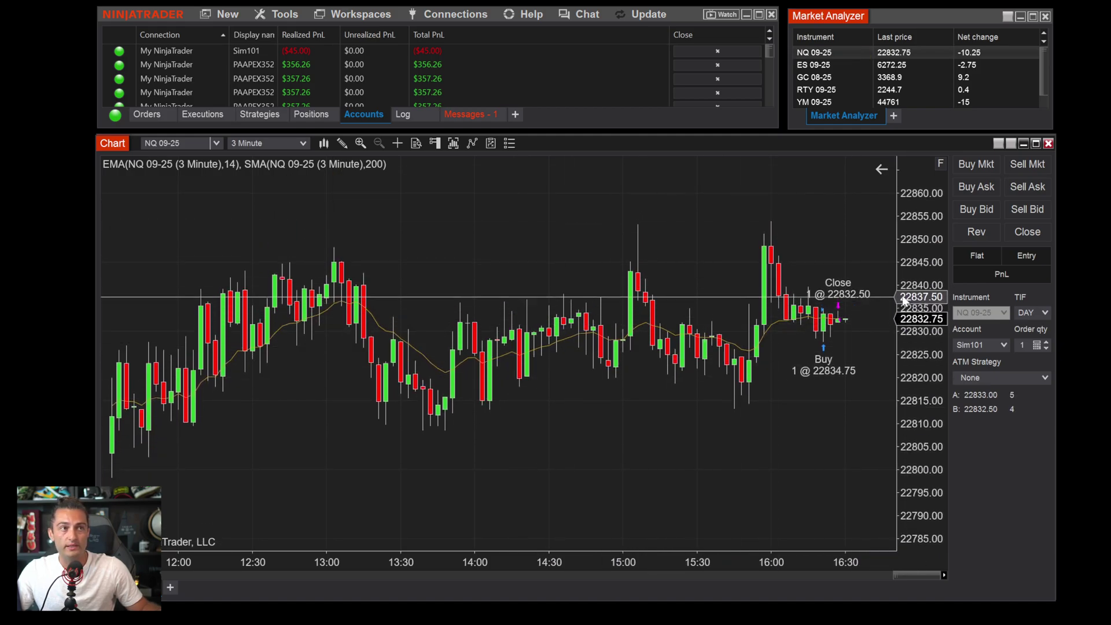
drag(921, 287, 923, 333)
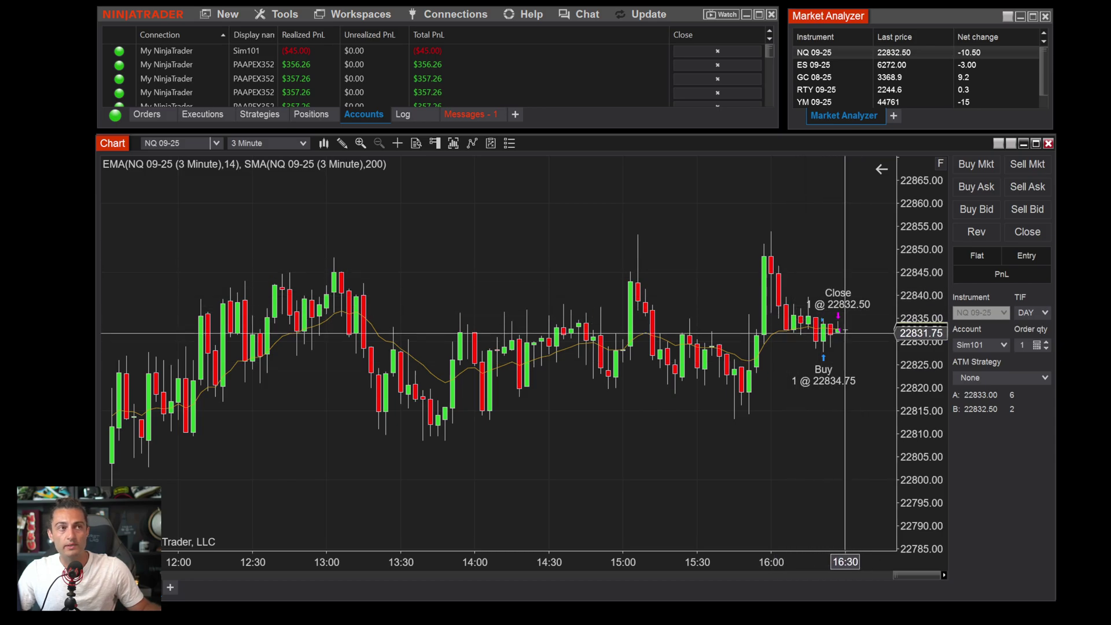
drag(912, 393, 903, 436)
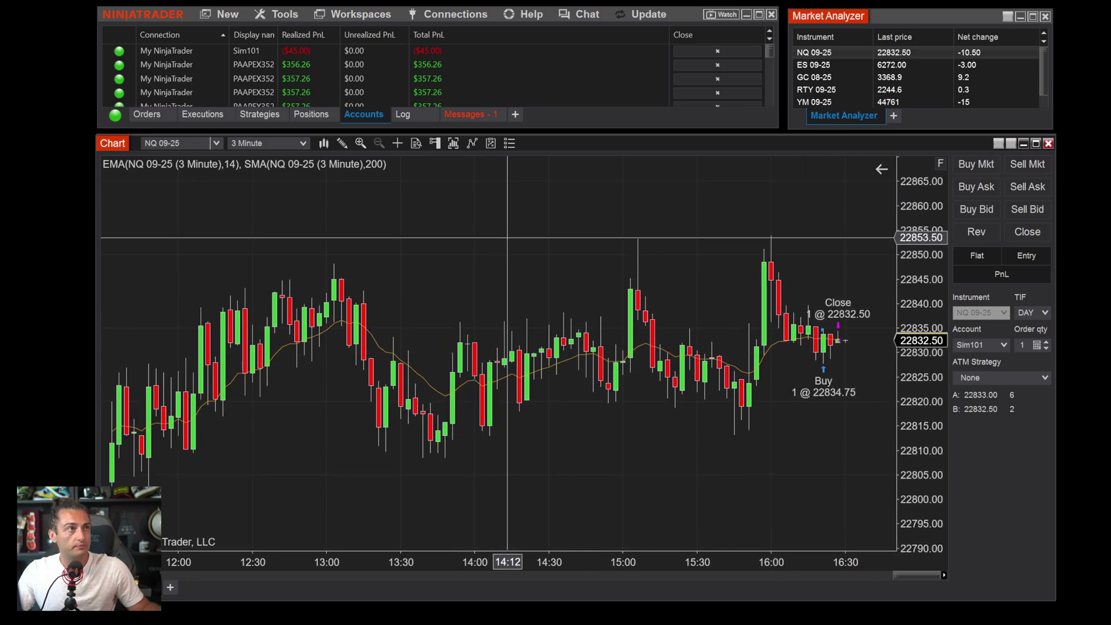
drag(603, 559, 640, 558)
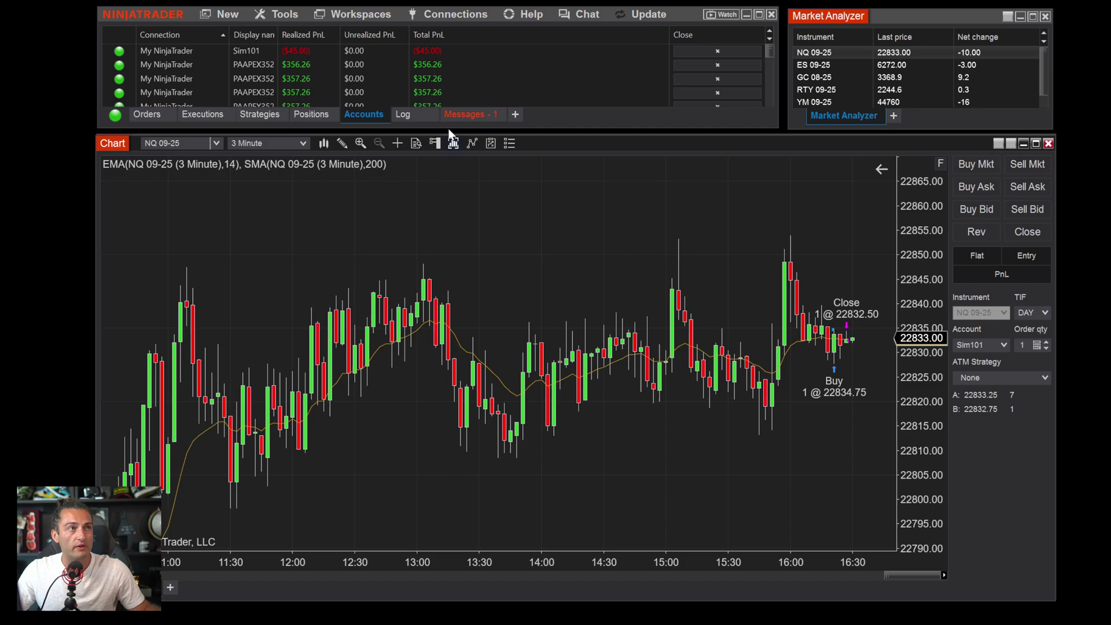
- Examine the BossBotES strategy's parameters as a chart strategy and dismiss the Strategies dialog without applying it
click(492, 144)
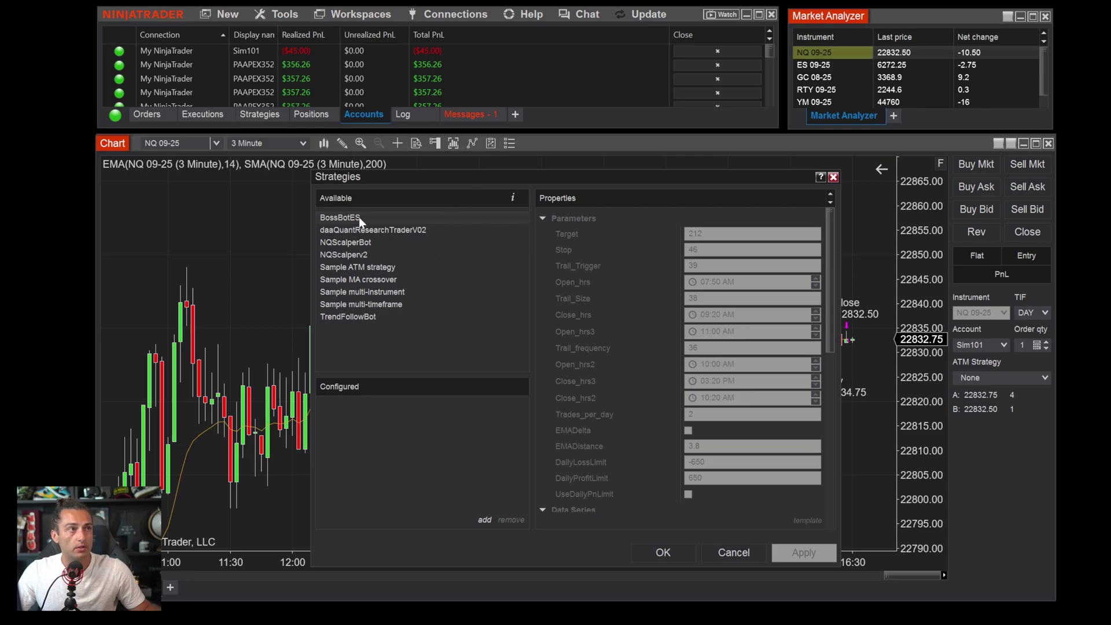
click(485, 519)
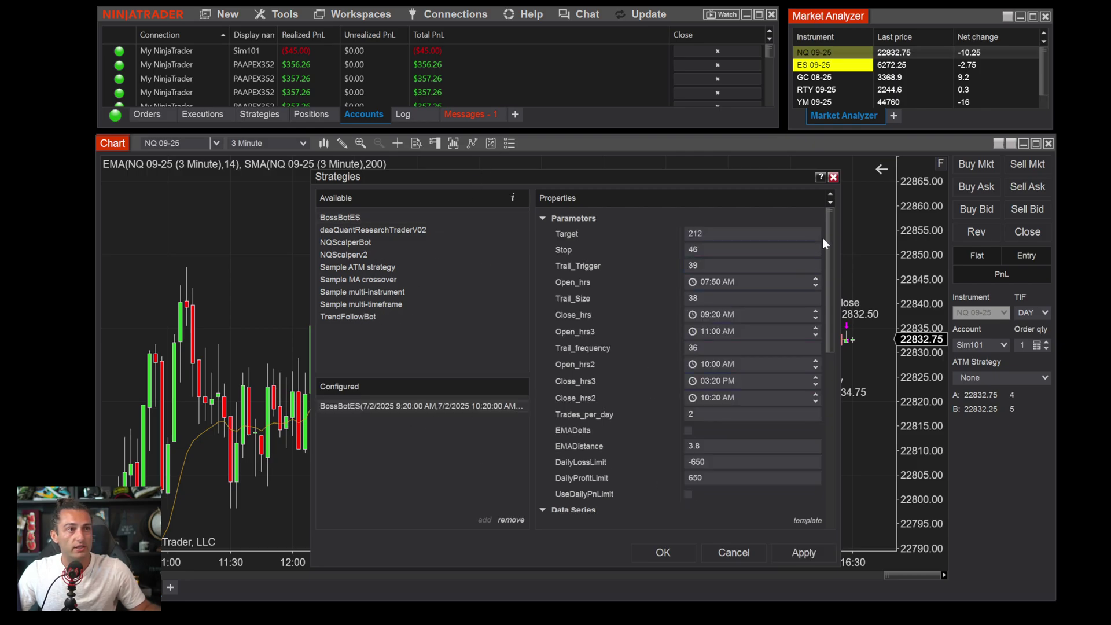
mouse_move(828, 223)
mouse_down()
mouse_move(835, 377)
mouse_move(833, 232)
mouse_up()
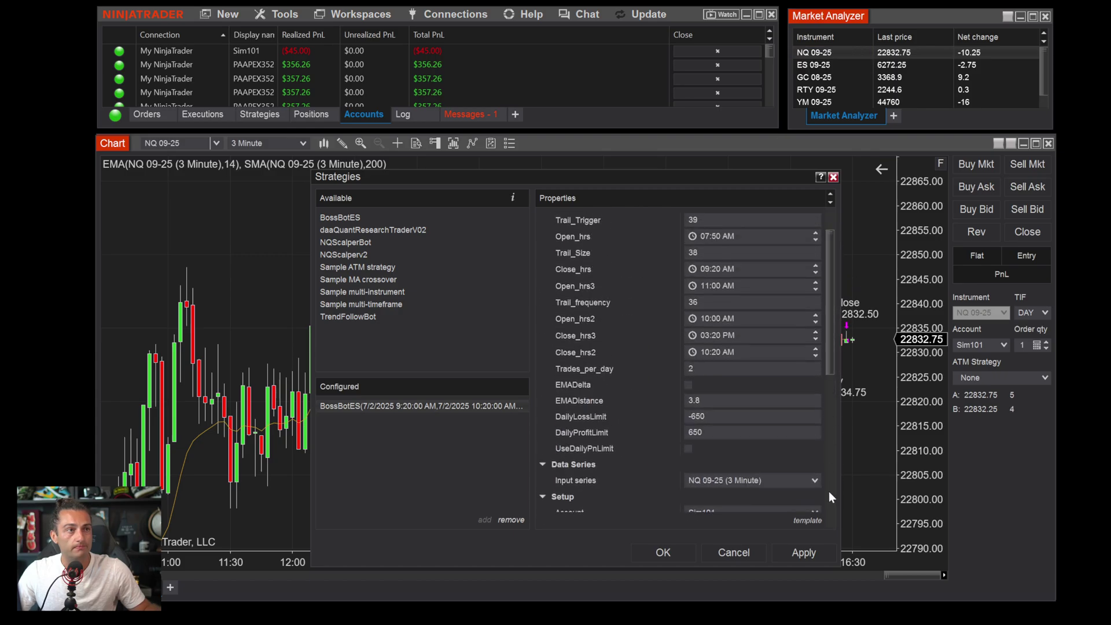
click(832, 178)
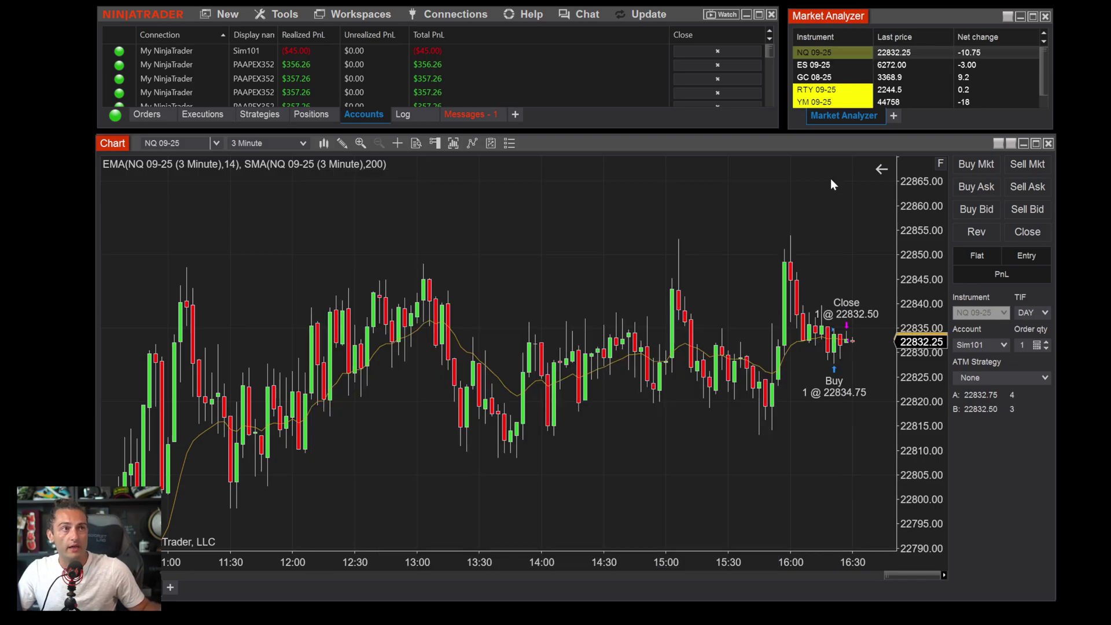
- Review the available platform tools and examine the Database Management options for rollover and instrument updates, leaving them unchanged
click(275, 15)
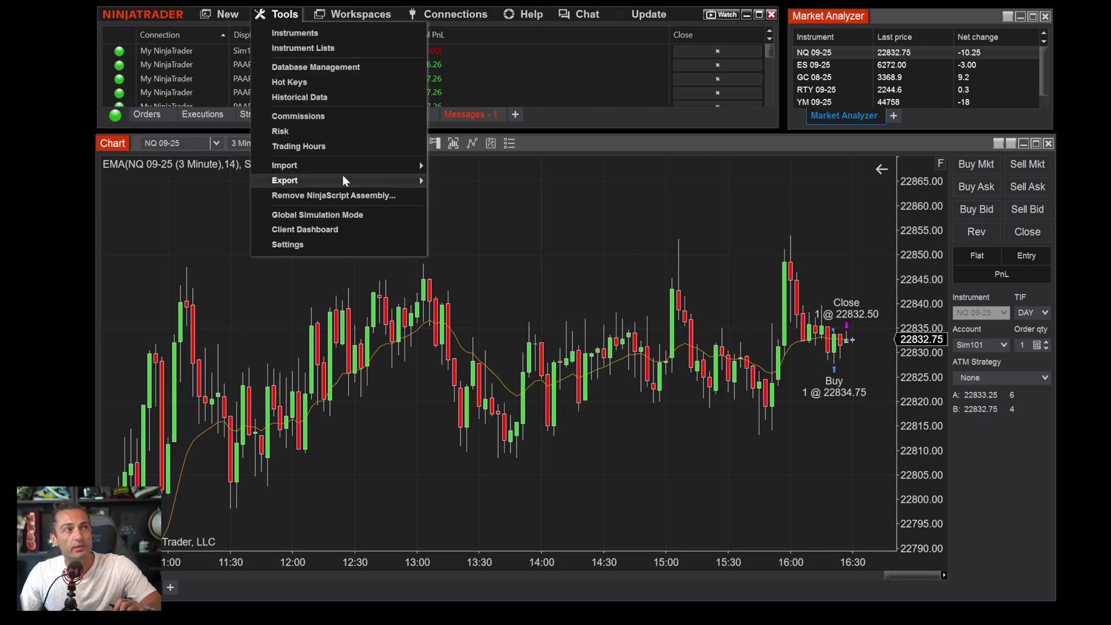
mouse_move(353, 172)
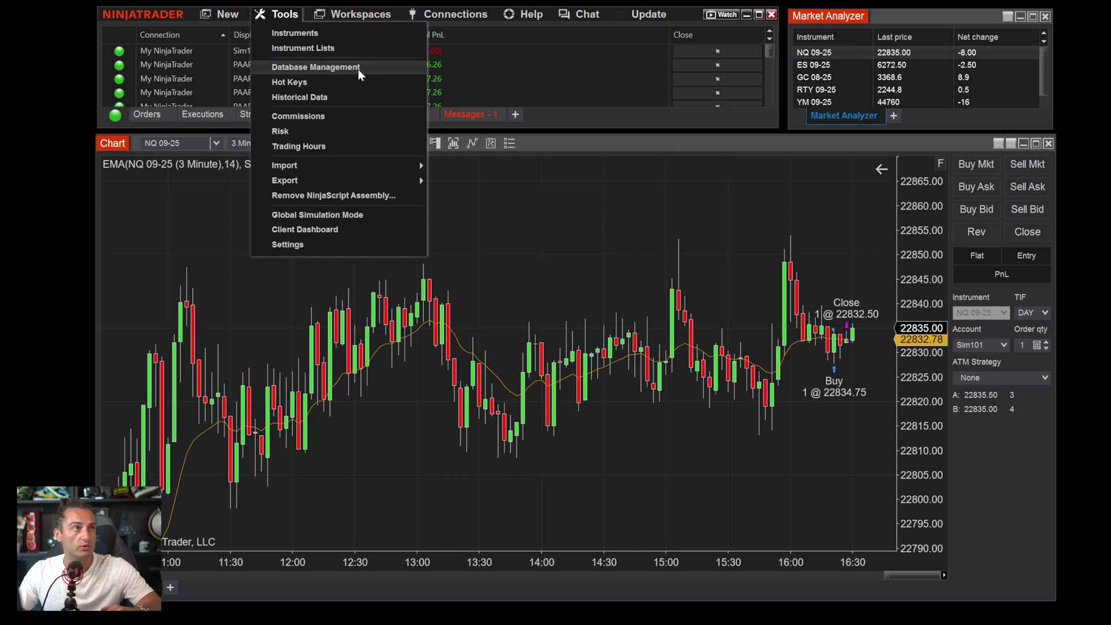
click(531, 289)
click(280, 16)
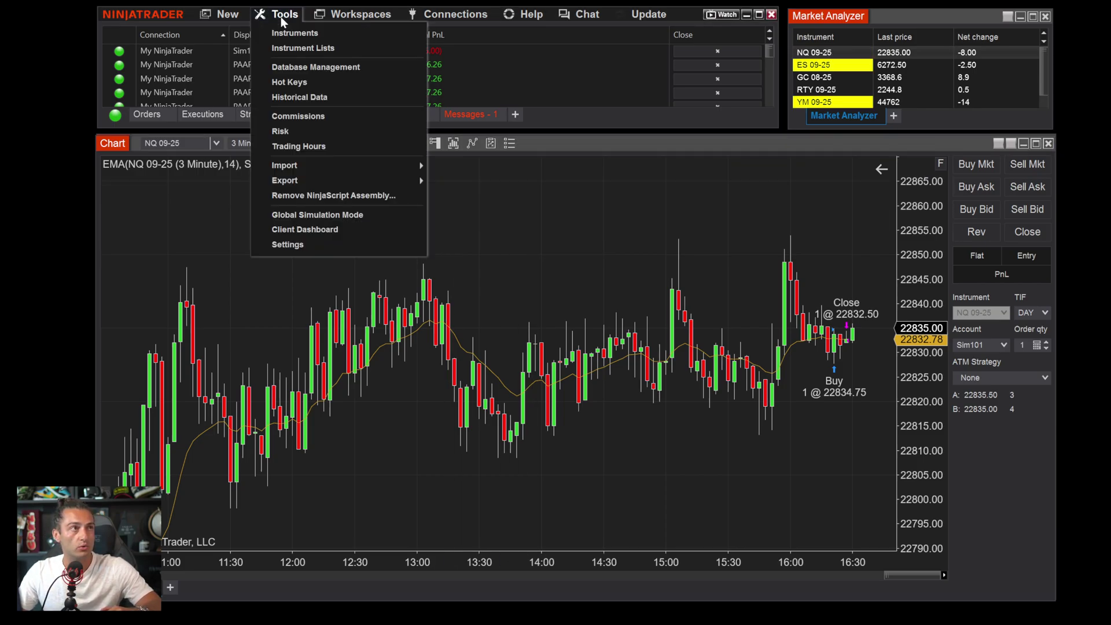
click(297, 69)
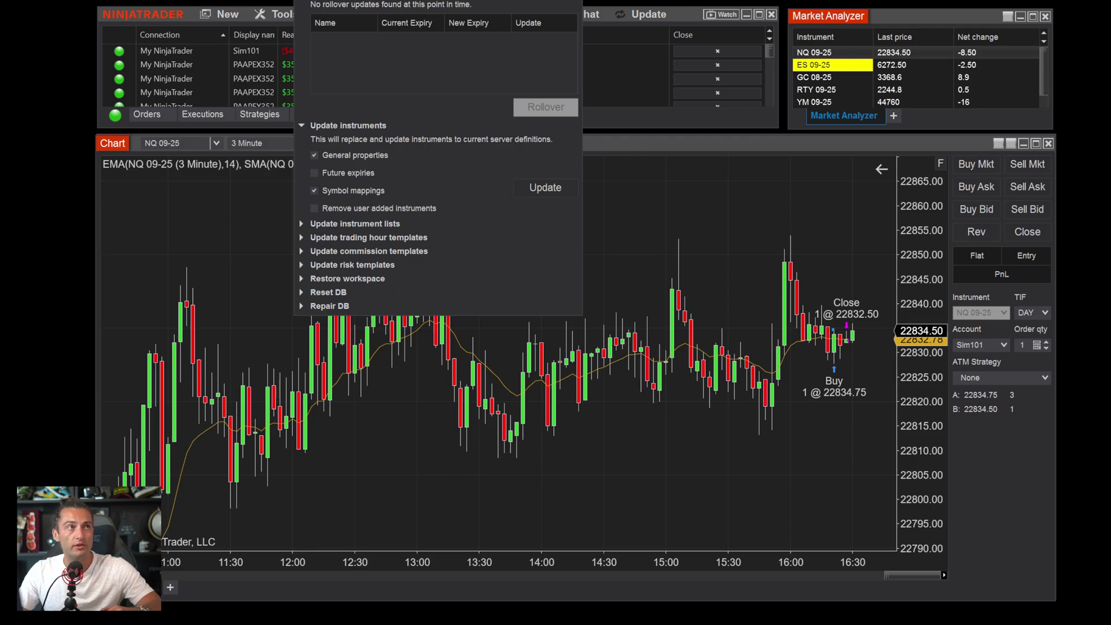
drag(406, 1, 429, 93)
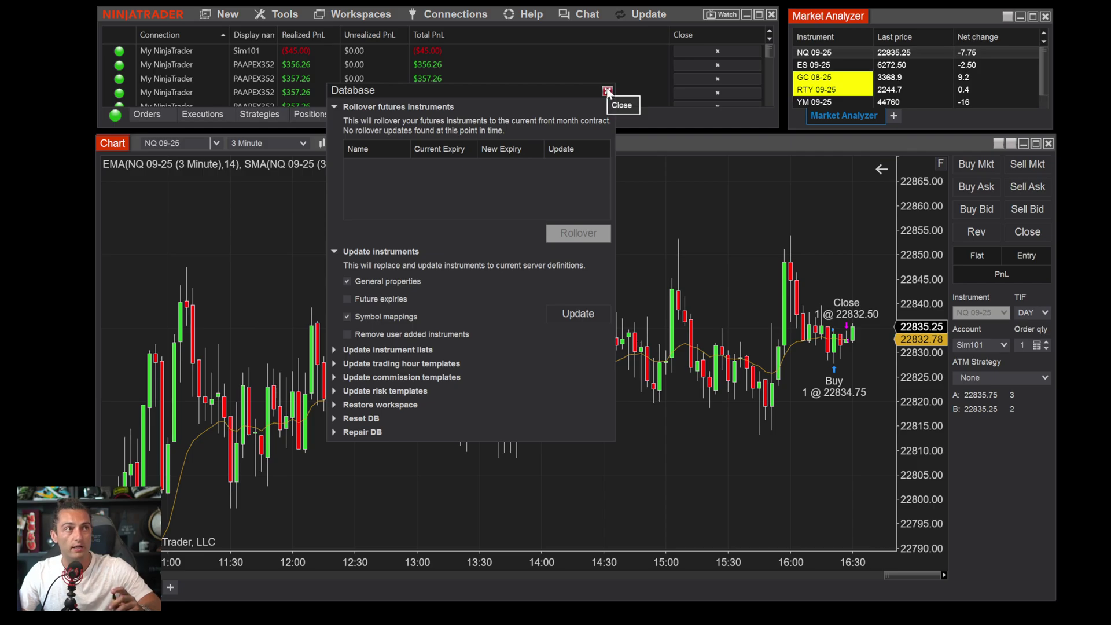
click(607, 91)
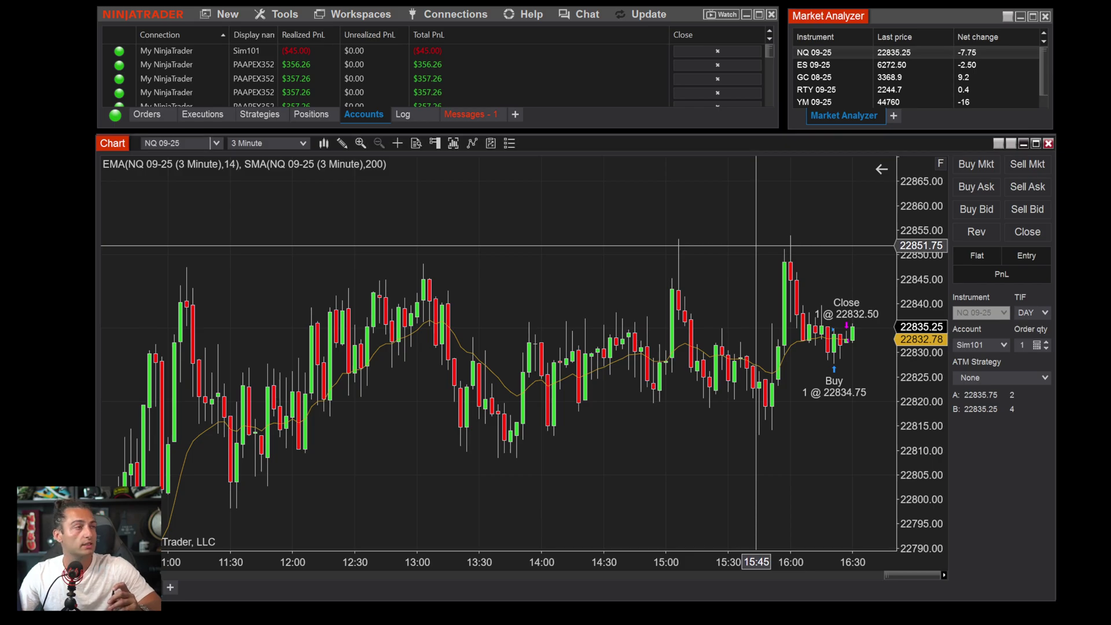
- Look through the import choices, including NinjaScript Add-On, without importing anything
click(278, 14)
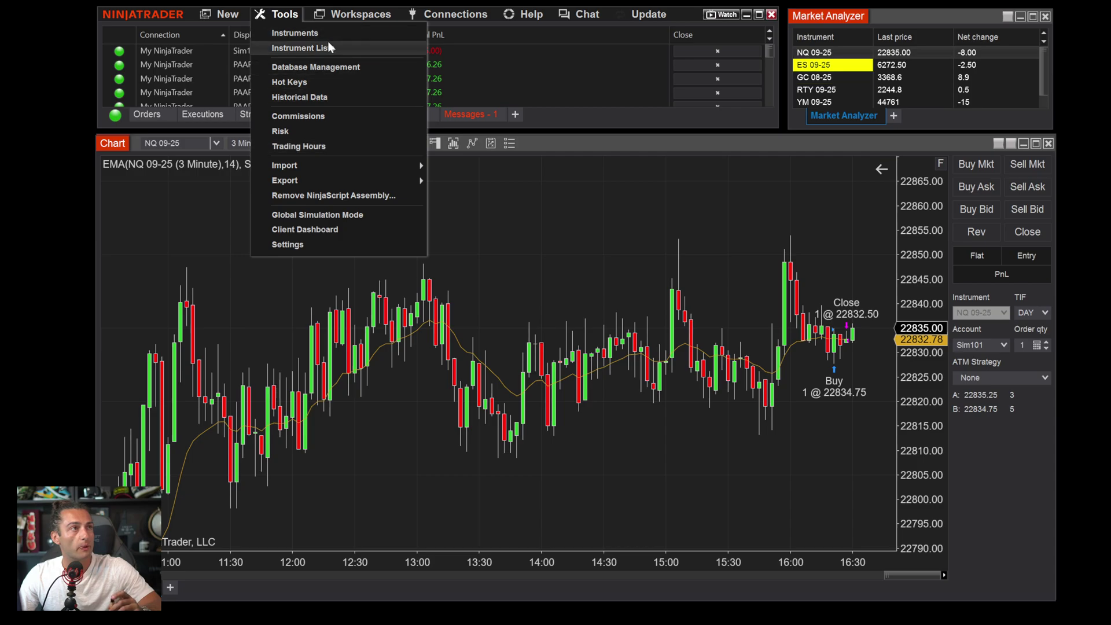
mouse_move(335, 167)
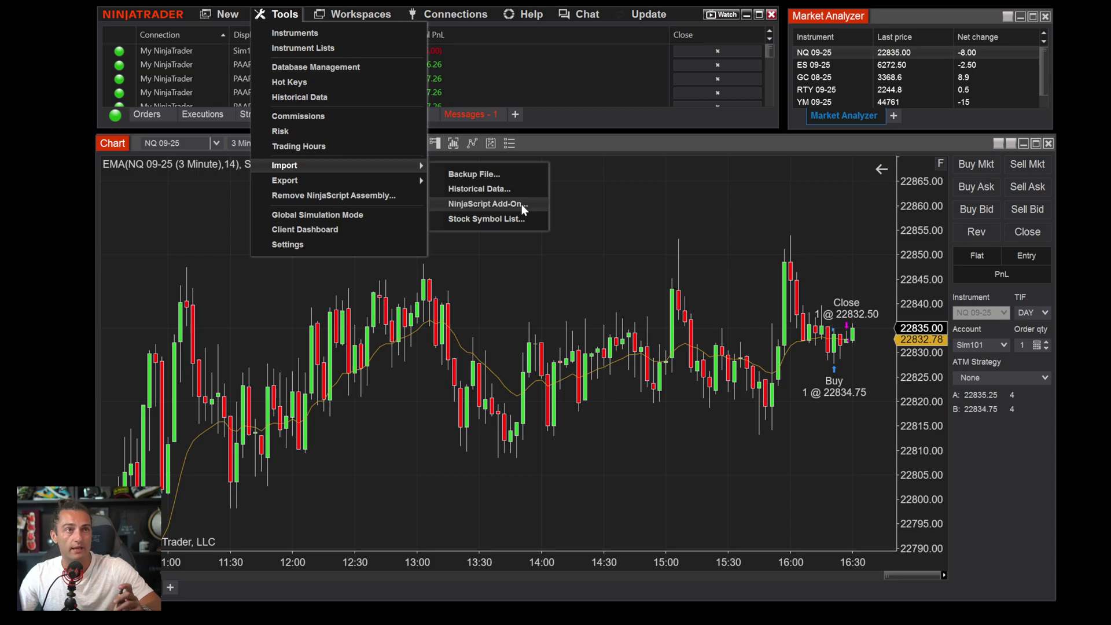
click(298, 71)
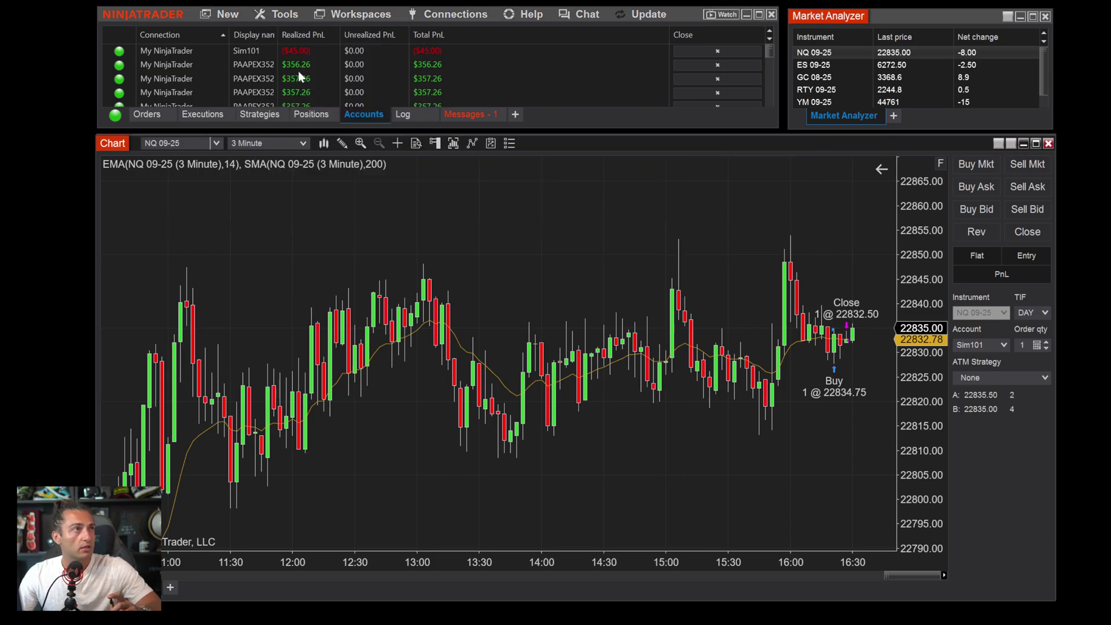
- Review the window types that can be created and the available connections without opening or changing any
click(237, 17)
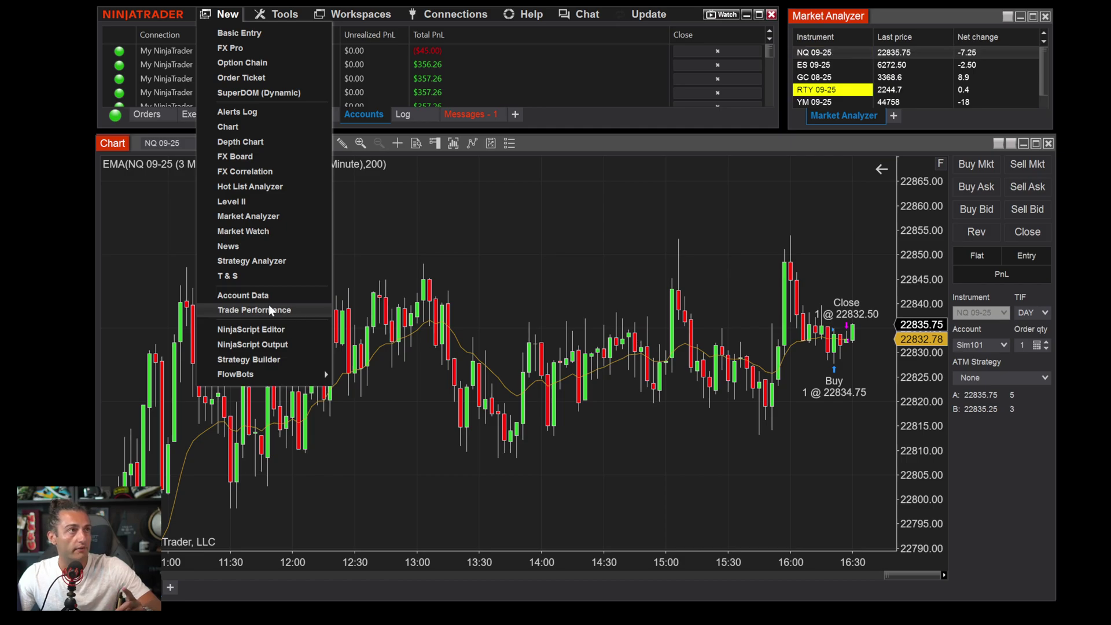
click(555, 208)
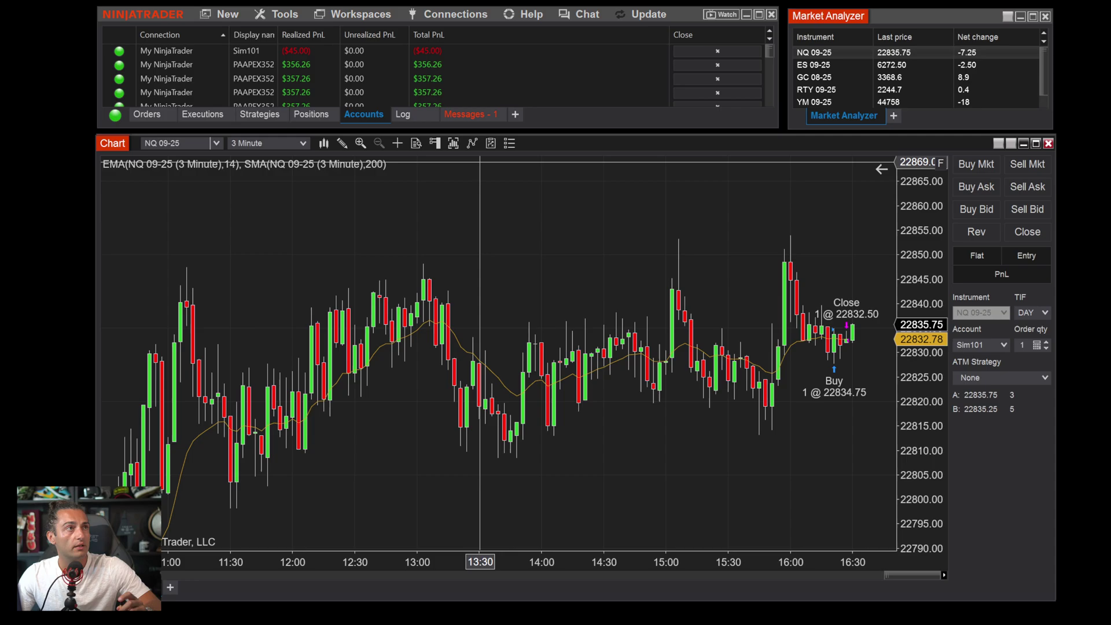
click(439, 18)
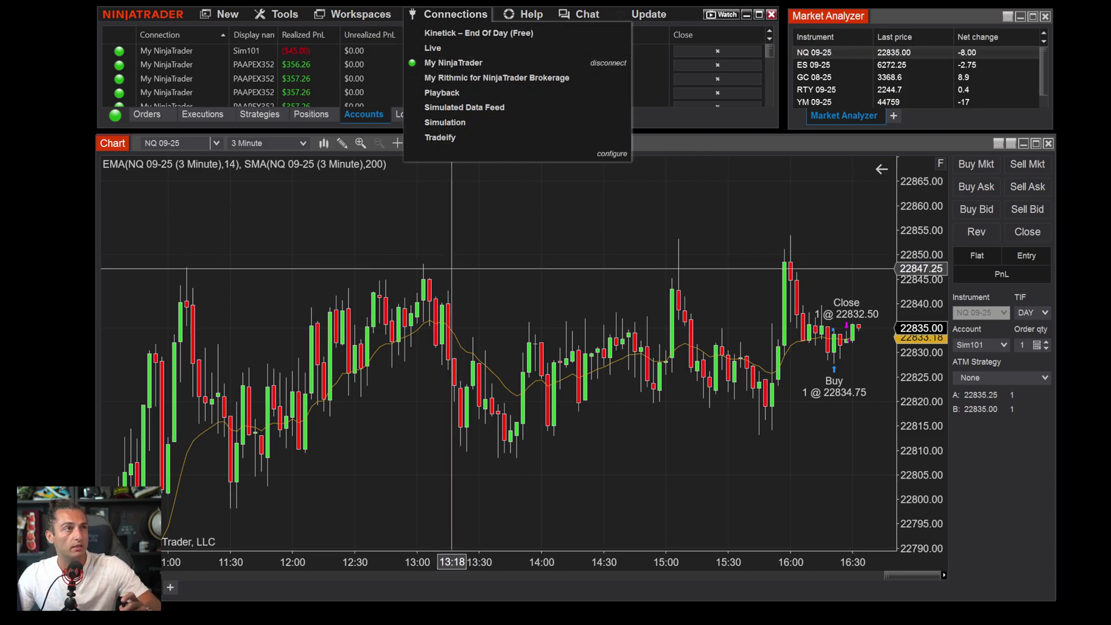
click(445, 186)
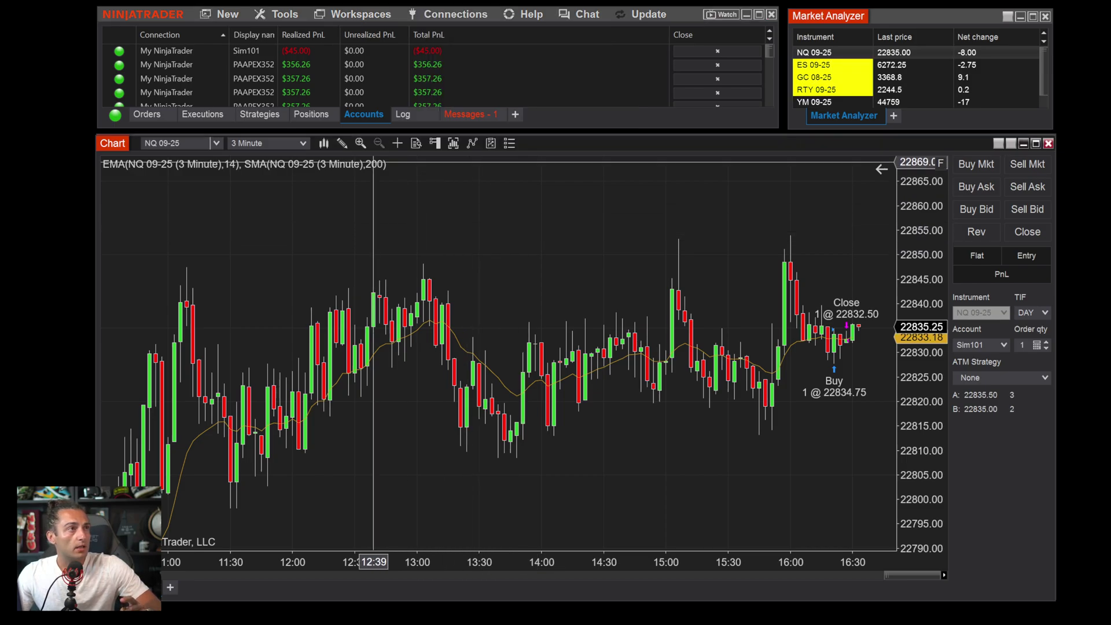
- Rescale the chart's time and price axes to frame about 10:30 to 16:30 and 22740 to 22890
drag(461, 563, 503, 564)
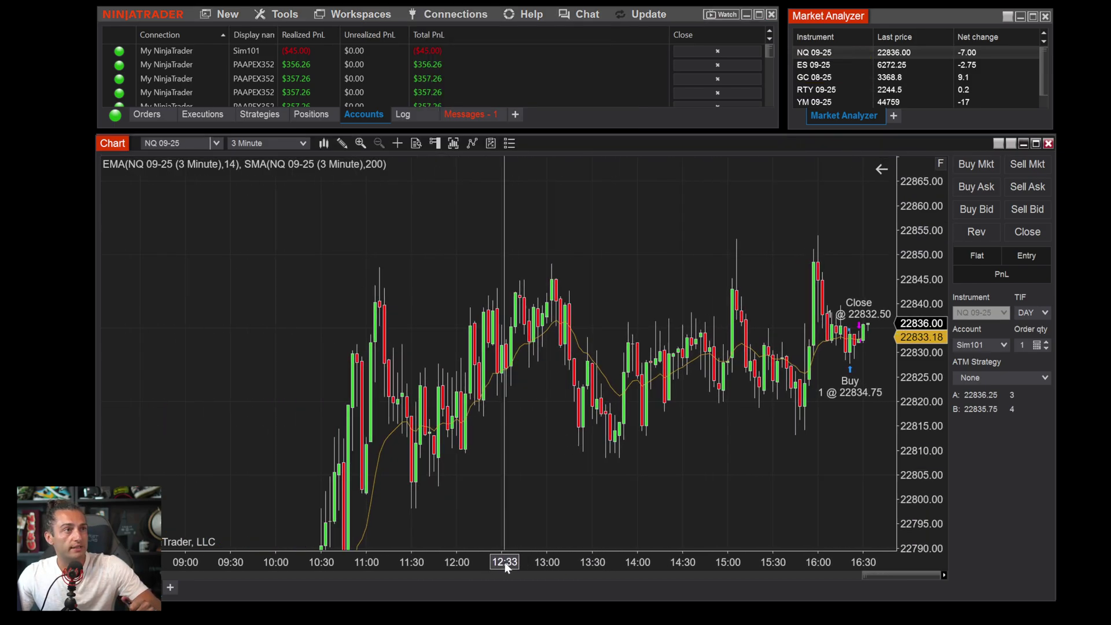
click(329, 145)
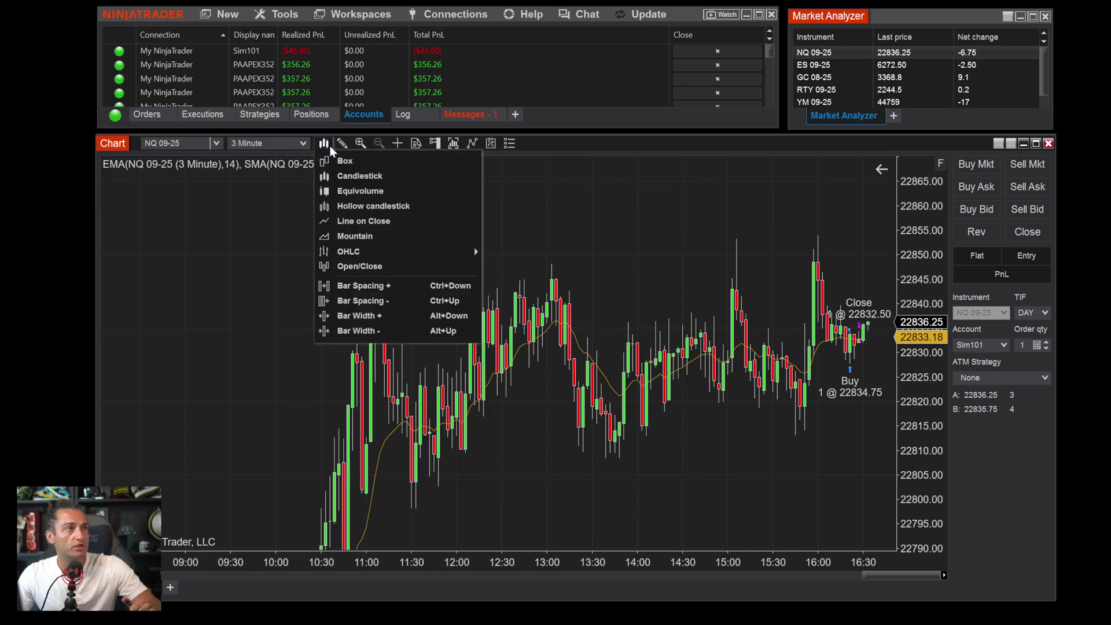
drag(655, 563, 585, 563)
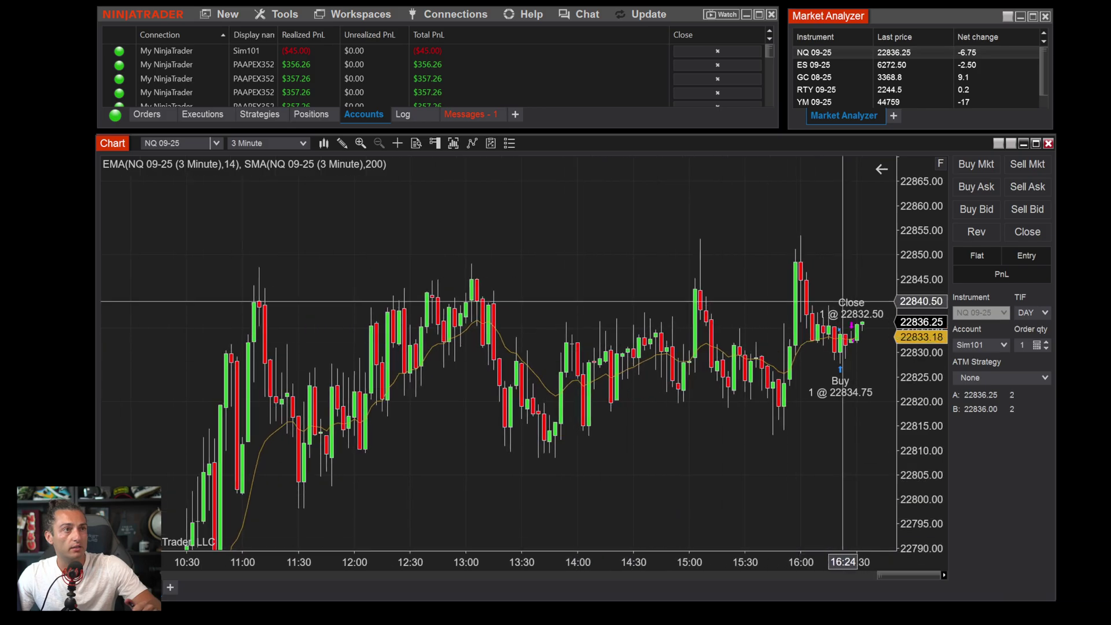
drag(939, 161, 929, 270)
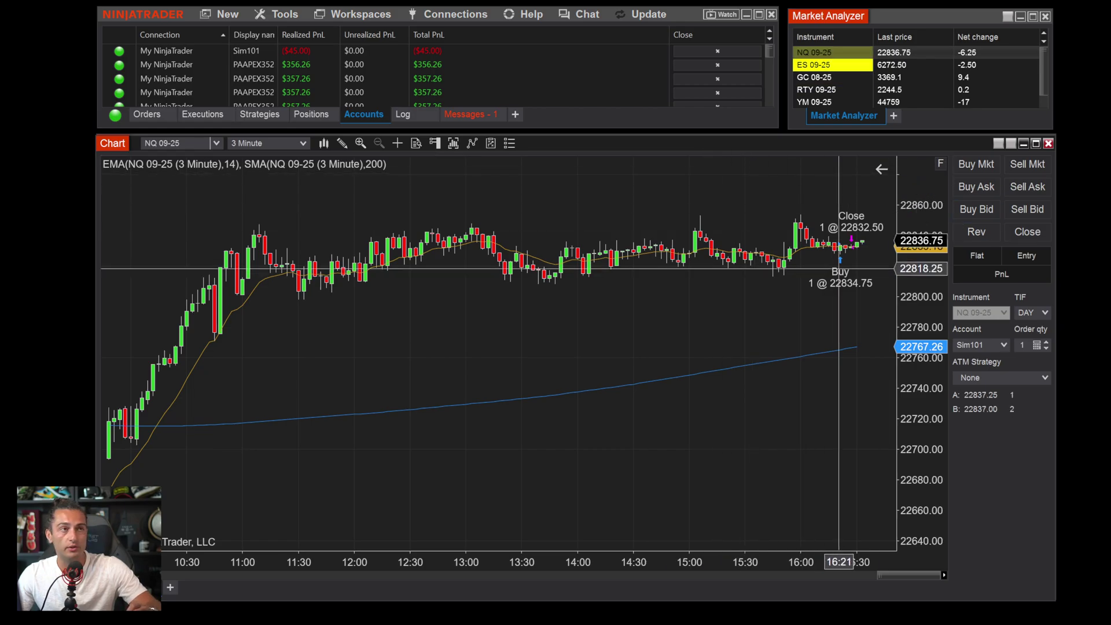
drag(929, 178, 939, 162)
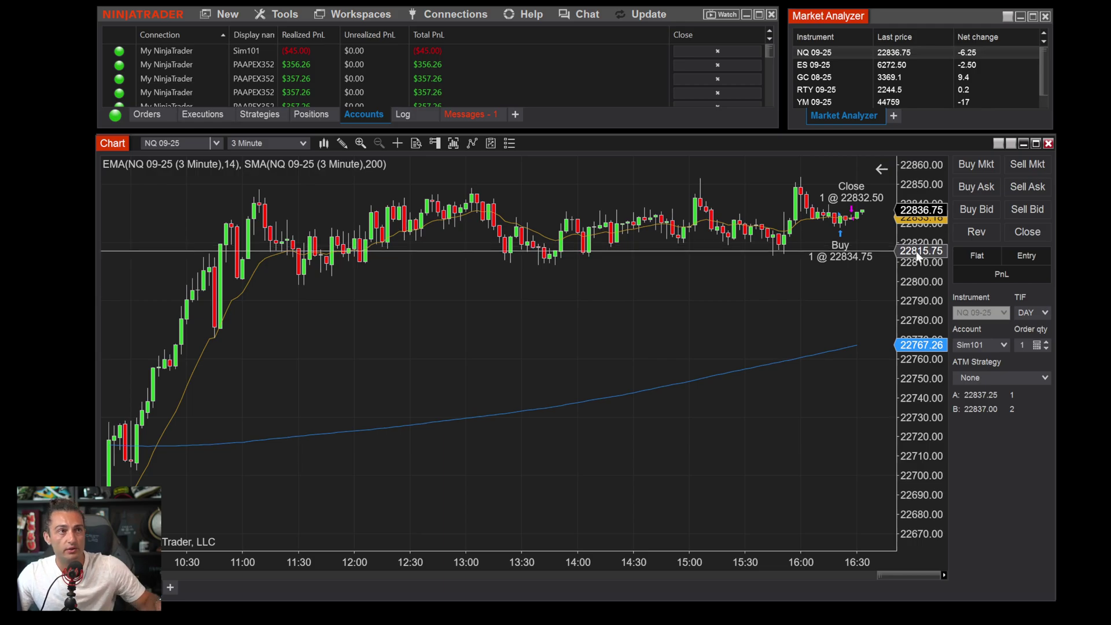
drag(916, 285, 917, 266)
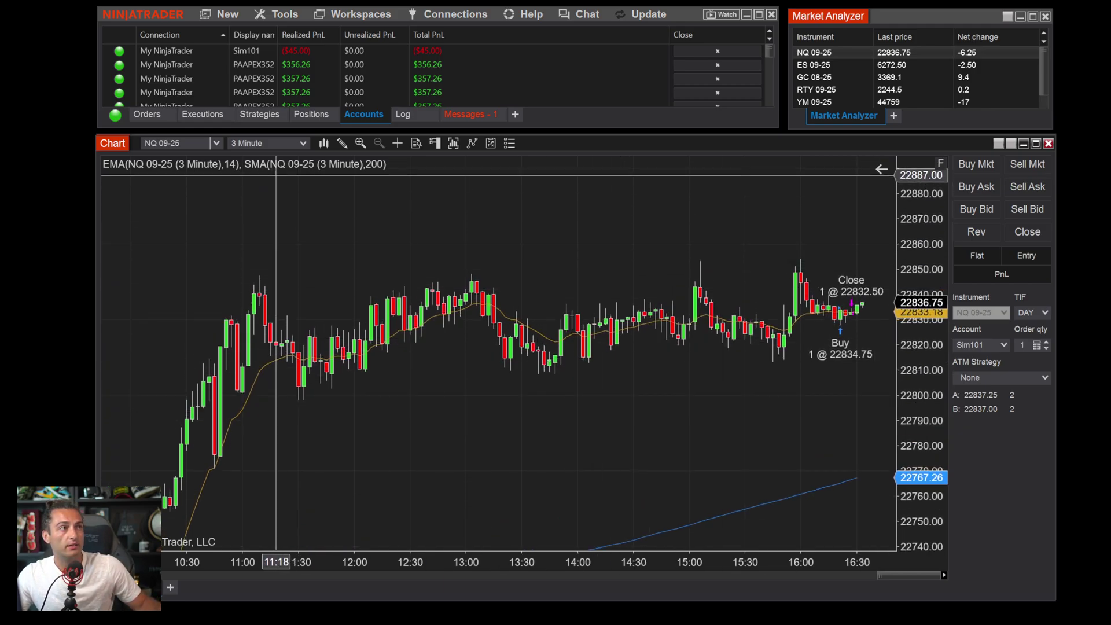
- Open the chart interval configuration, examine the Day, Week and Minute values, and cancel adding a new interval type
click(303, 145)
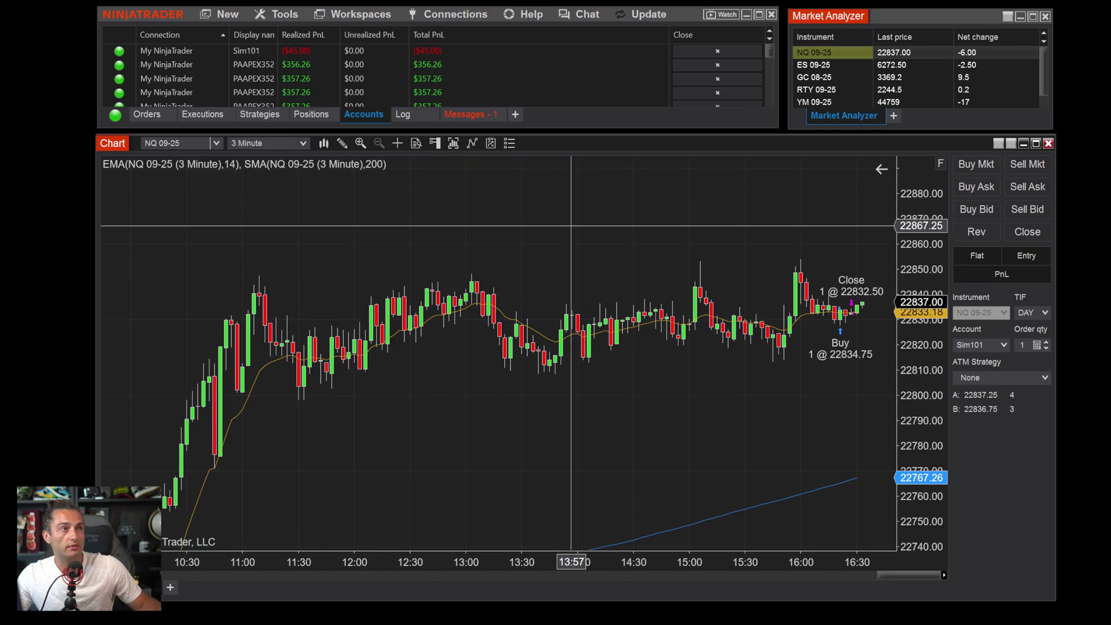
click(297, 144)
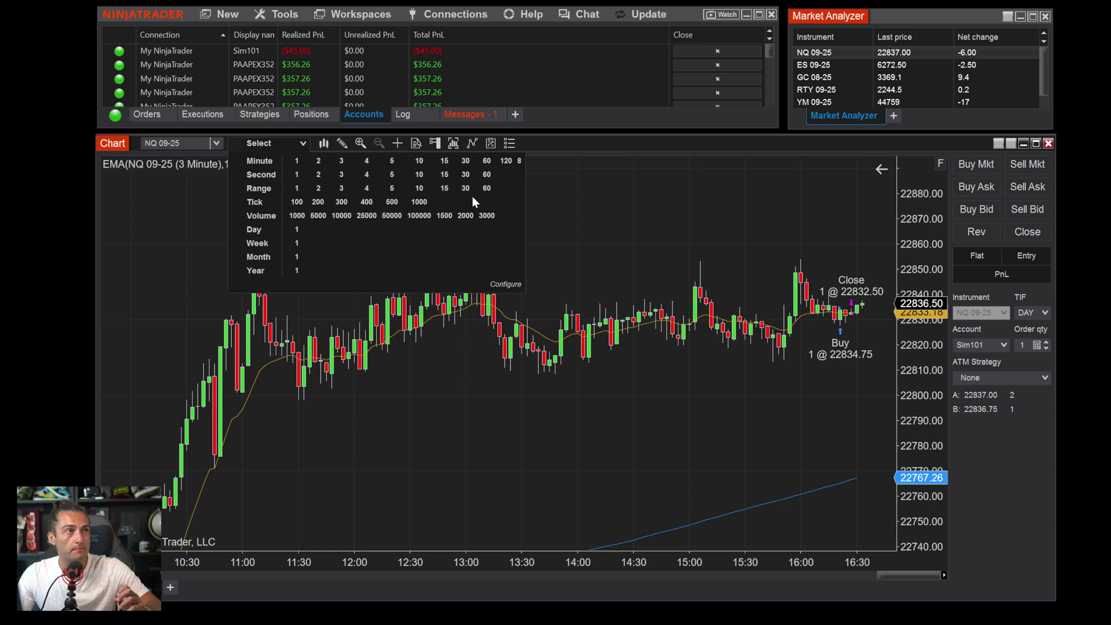
click(497, 293)
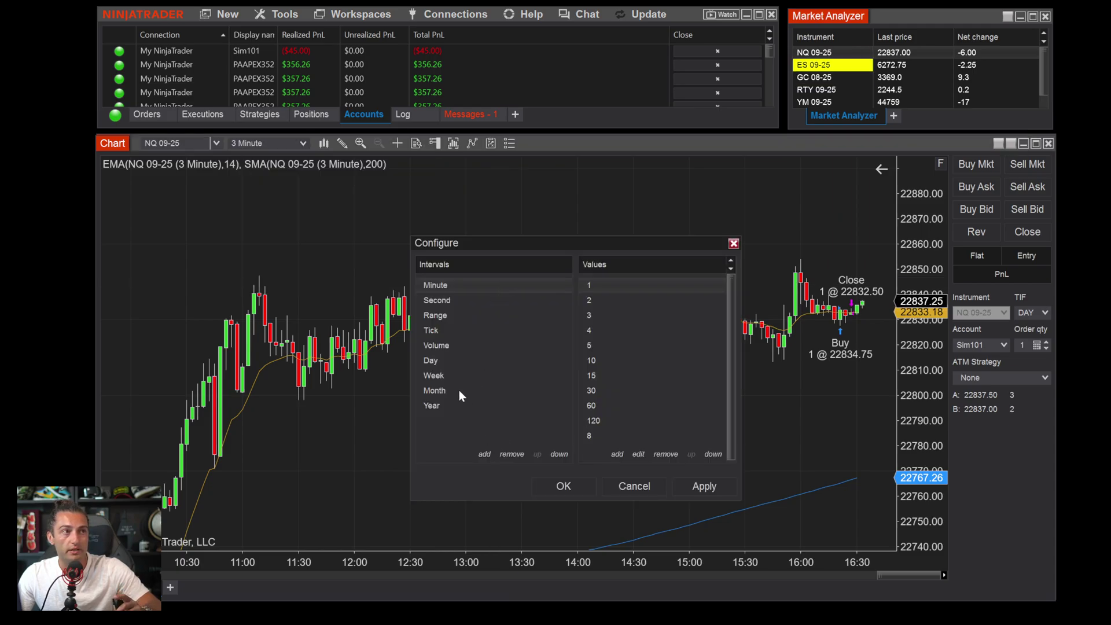
click(453, 366)
click(451, 374)
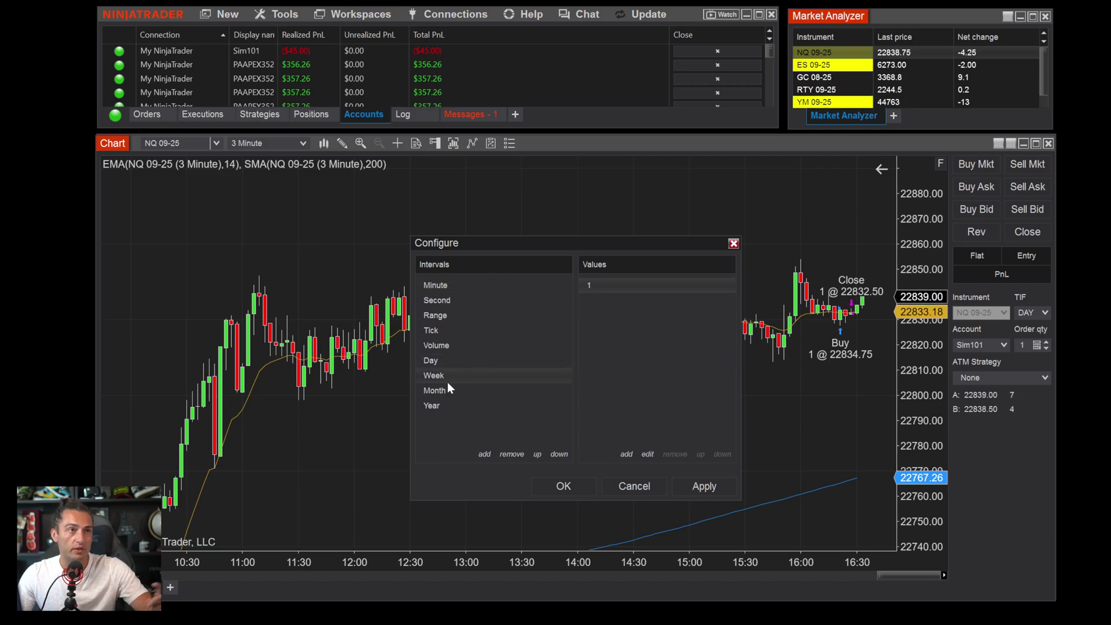
click(452, 287)
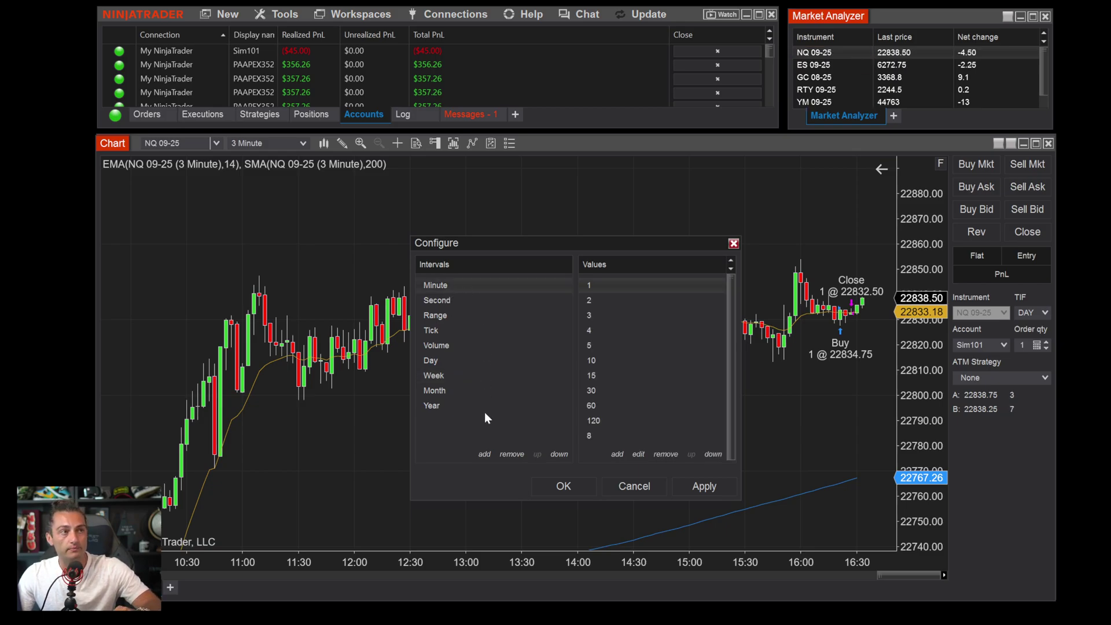
click(482, 453)
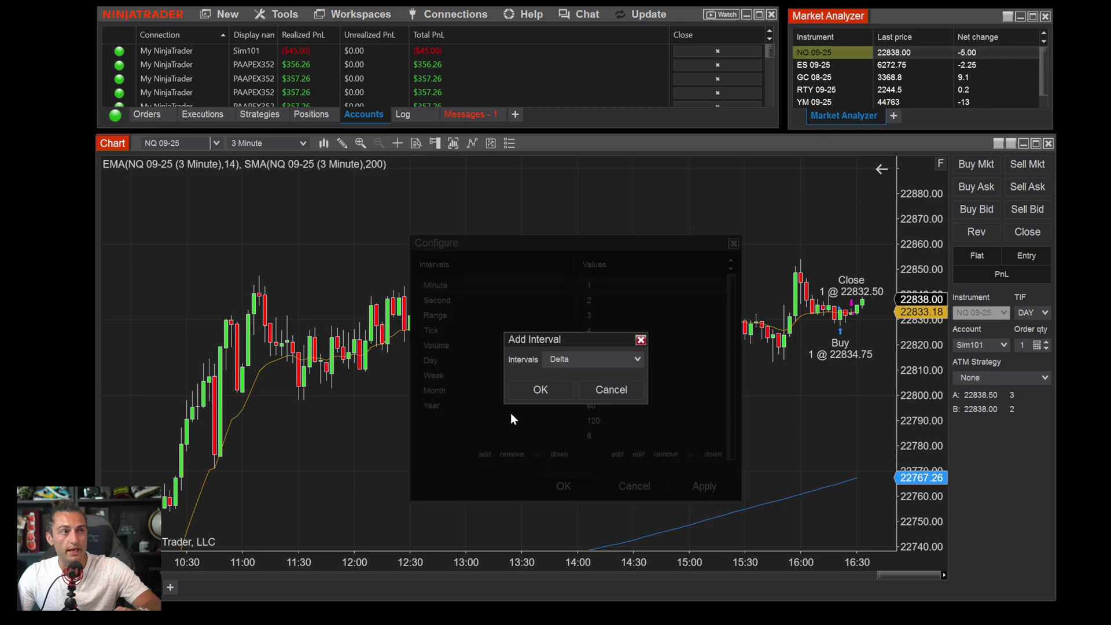
click(596, 396)
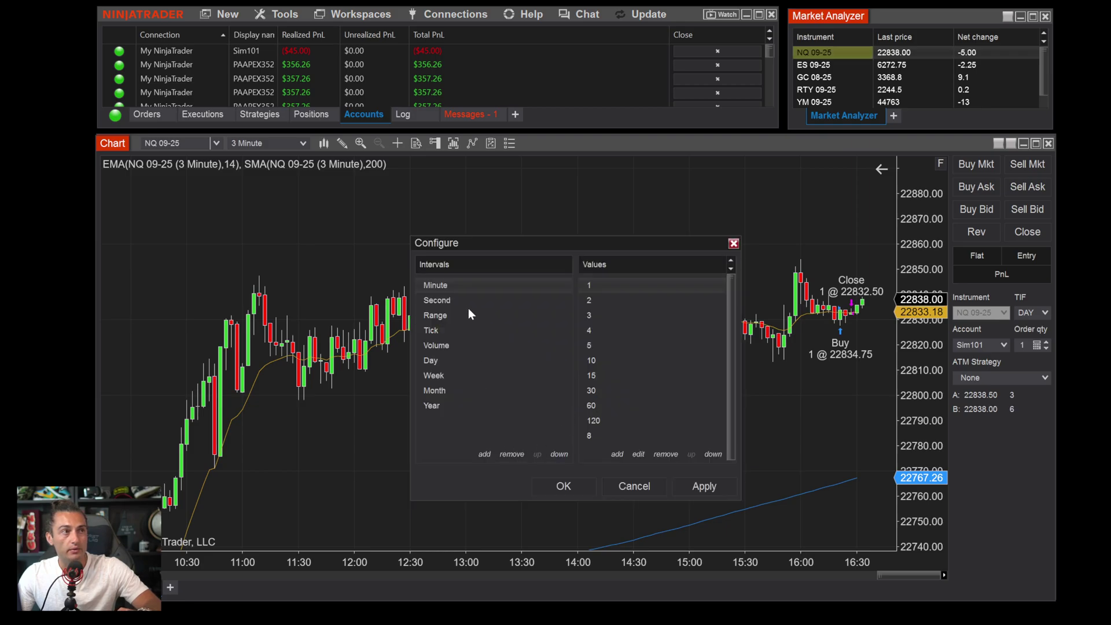
- Add the value 33 to the Minute intervals, with price based on Last, and save the interval configuration
click(592, 287)
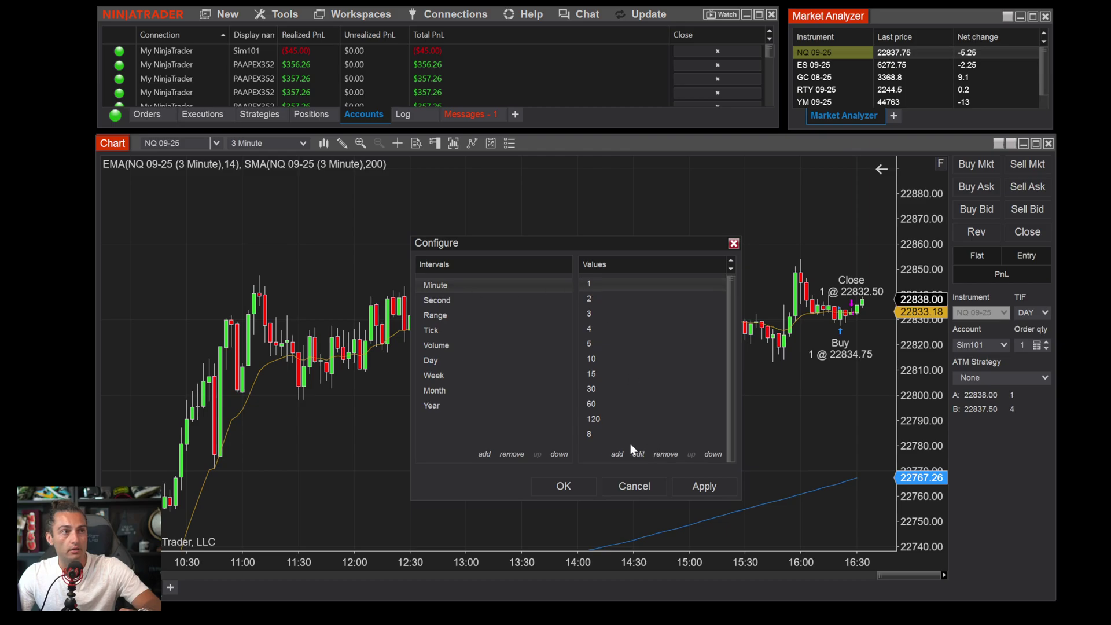
click(617, 455)
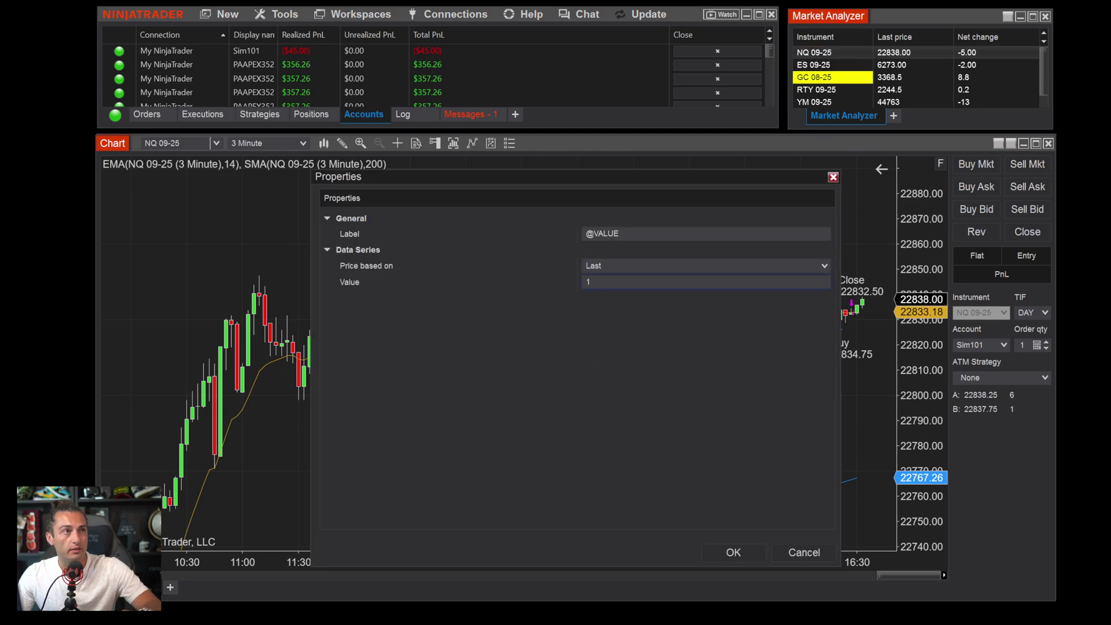
click(588, 281)
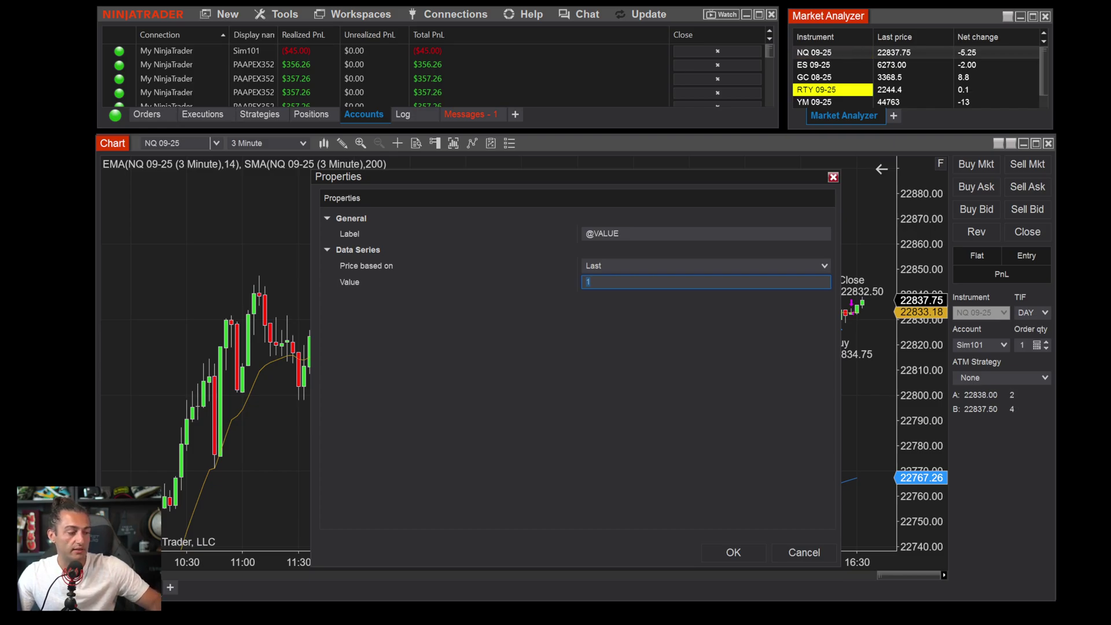
text(33)
click(744, 548)
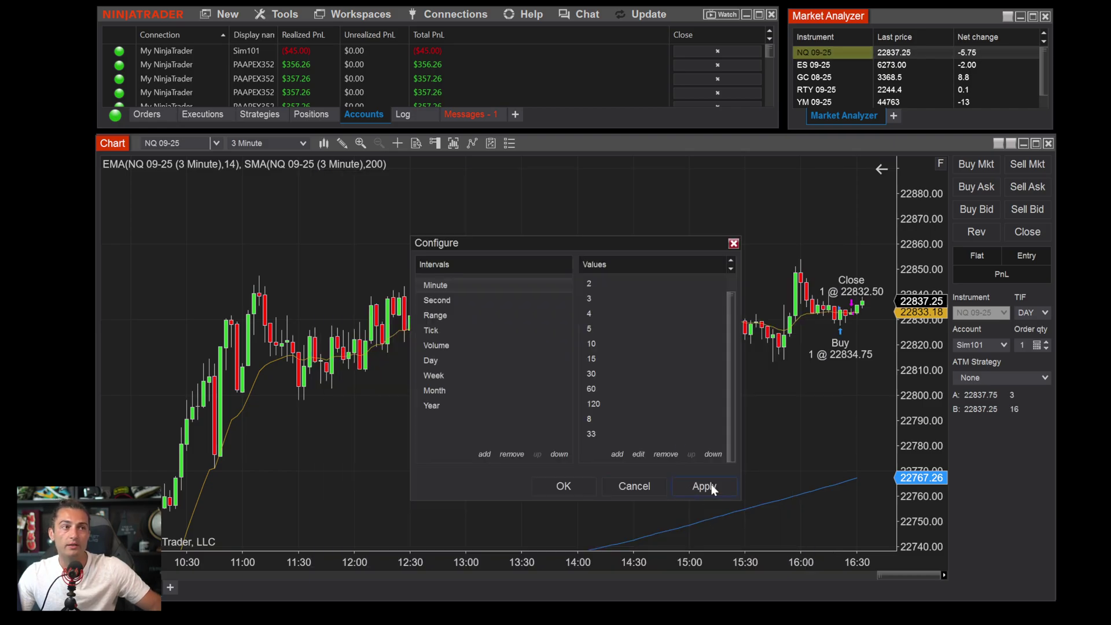
click(686, 490)
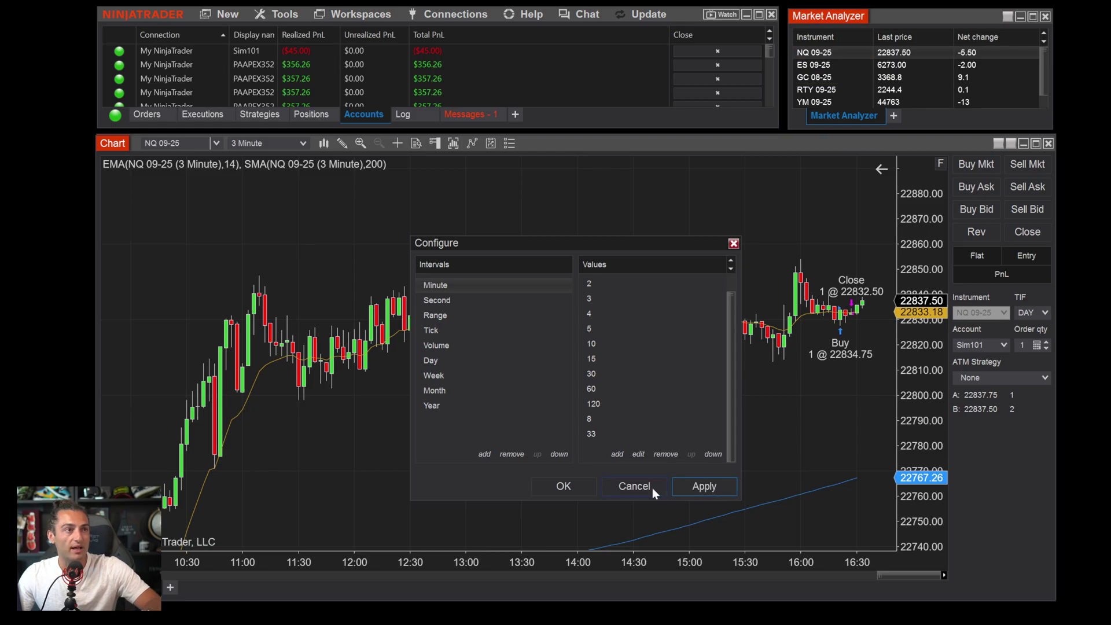
click(564, 486)
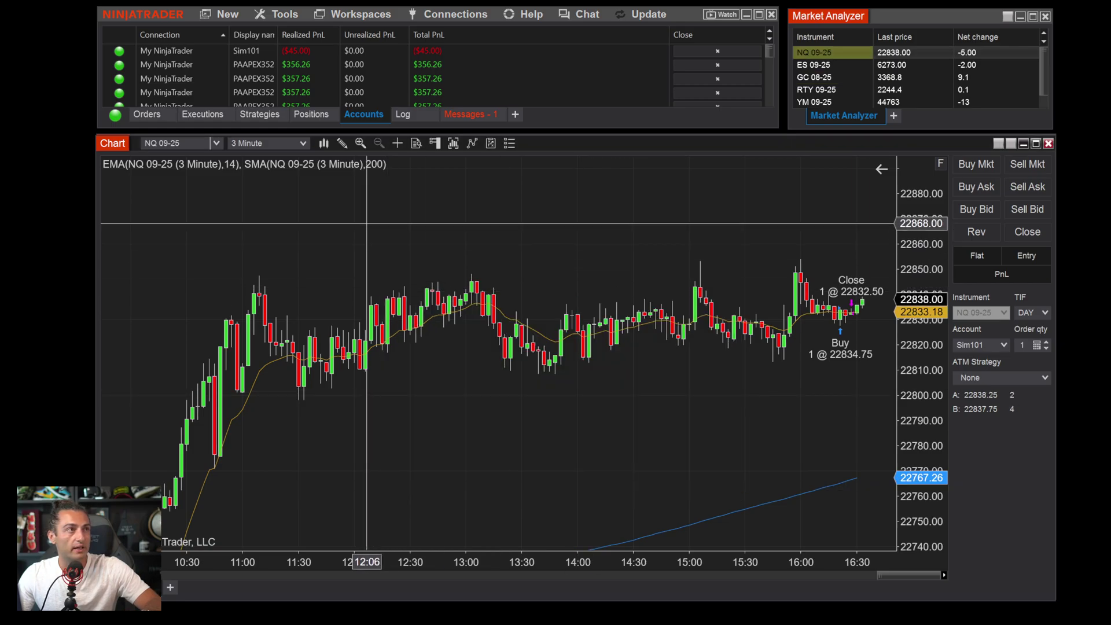
- Switch the NQ 09-25 chart to the 33-minute interval and adjust its price scale to about 22560 to 22940
click(302, 143)
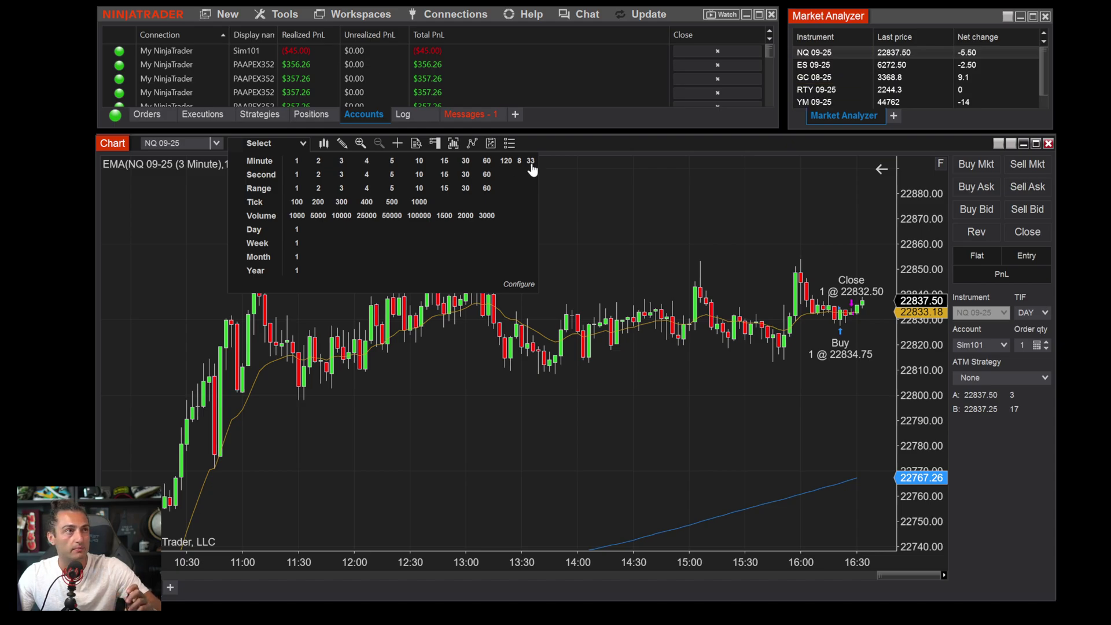
click(531, 160)
scroll(614, 288, down, 3)
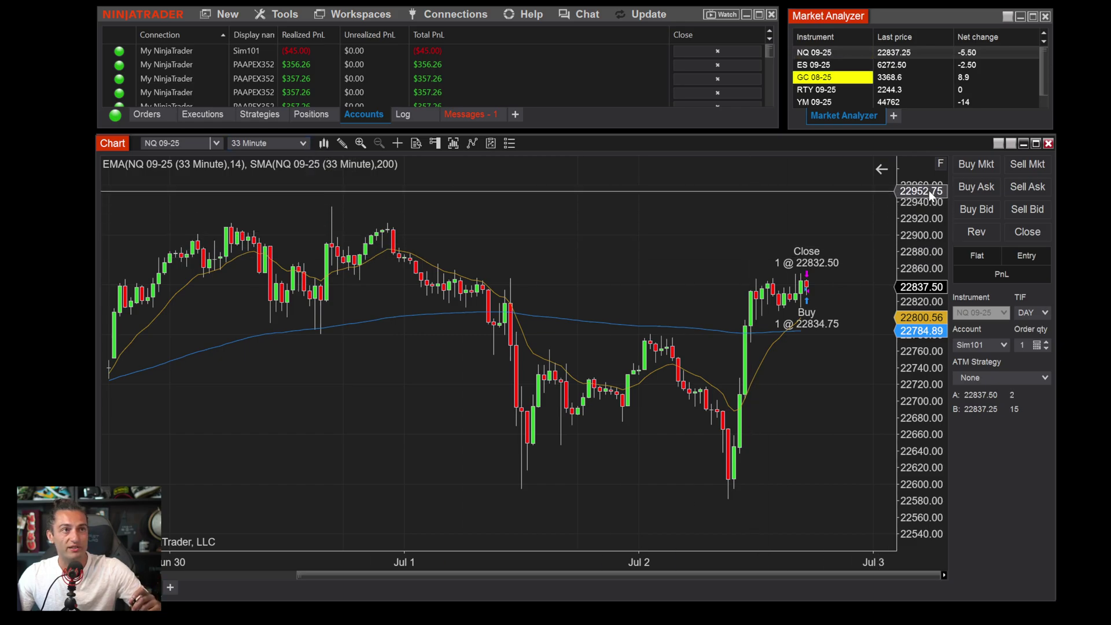
drag(940, 164, 925, 254)
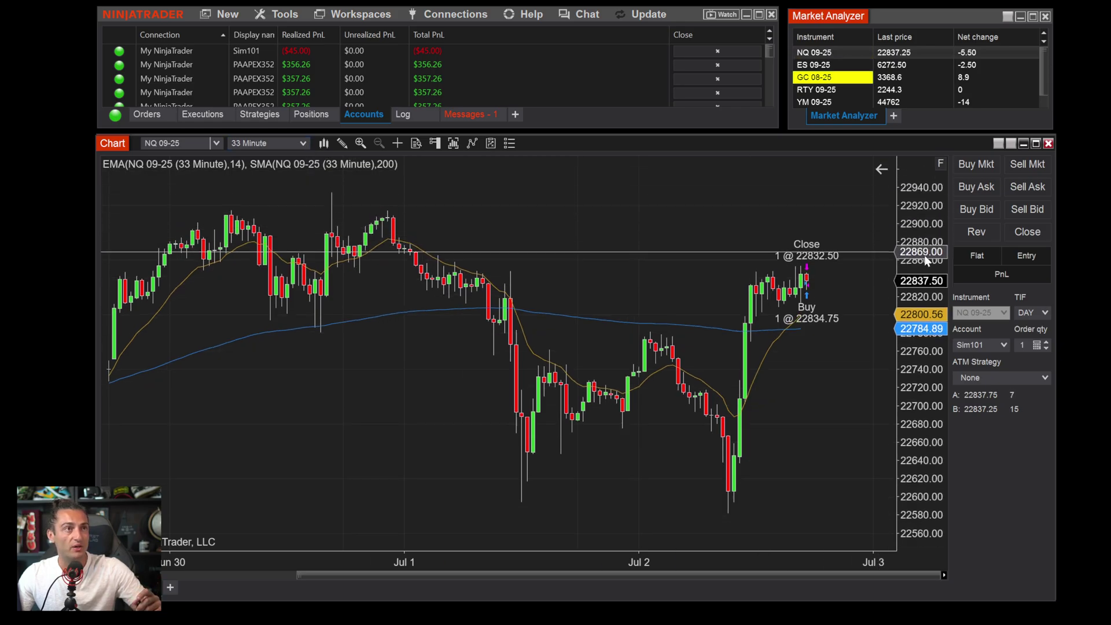
- Switch the NQ 09-25 chart to the 1-day interval and display its price bars in the OHLC style
click(301, 144)
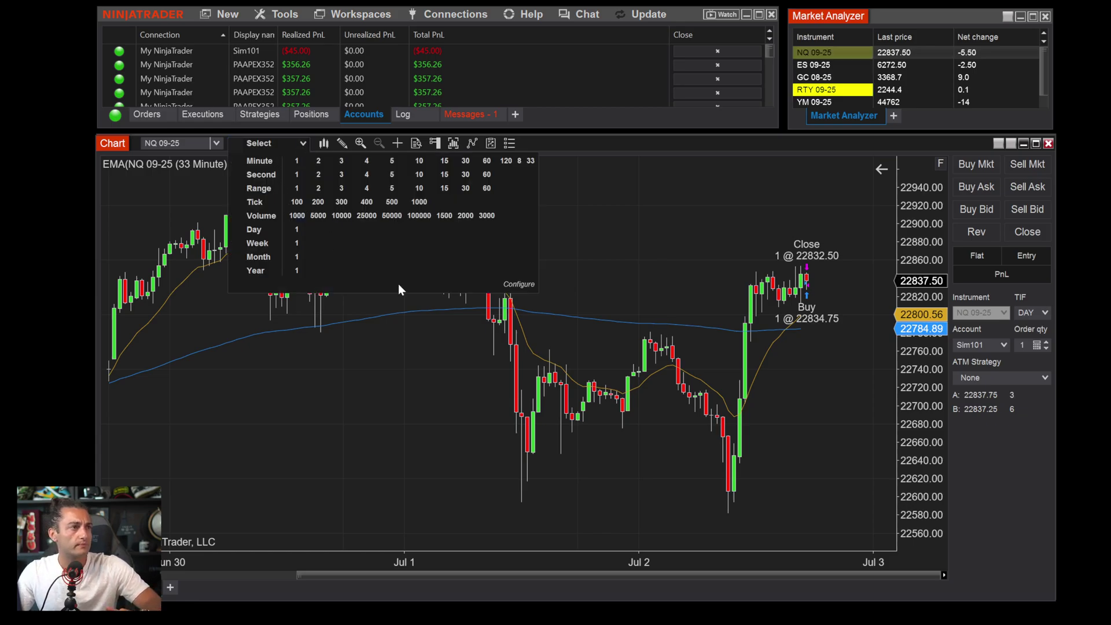
click(296, 230)
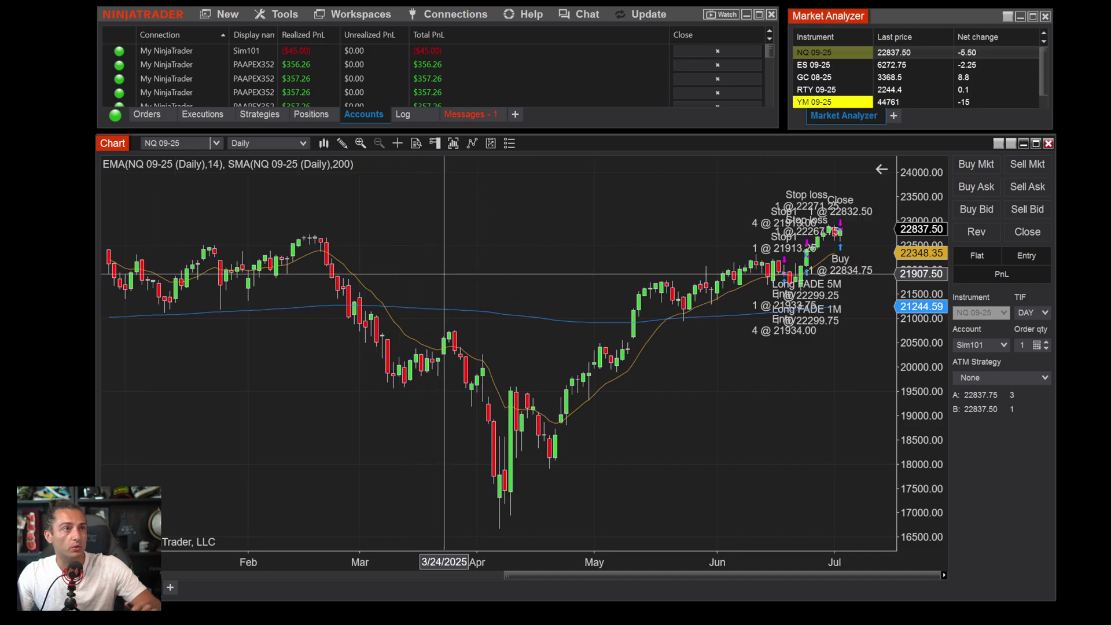
click(325, 145)
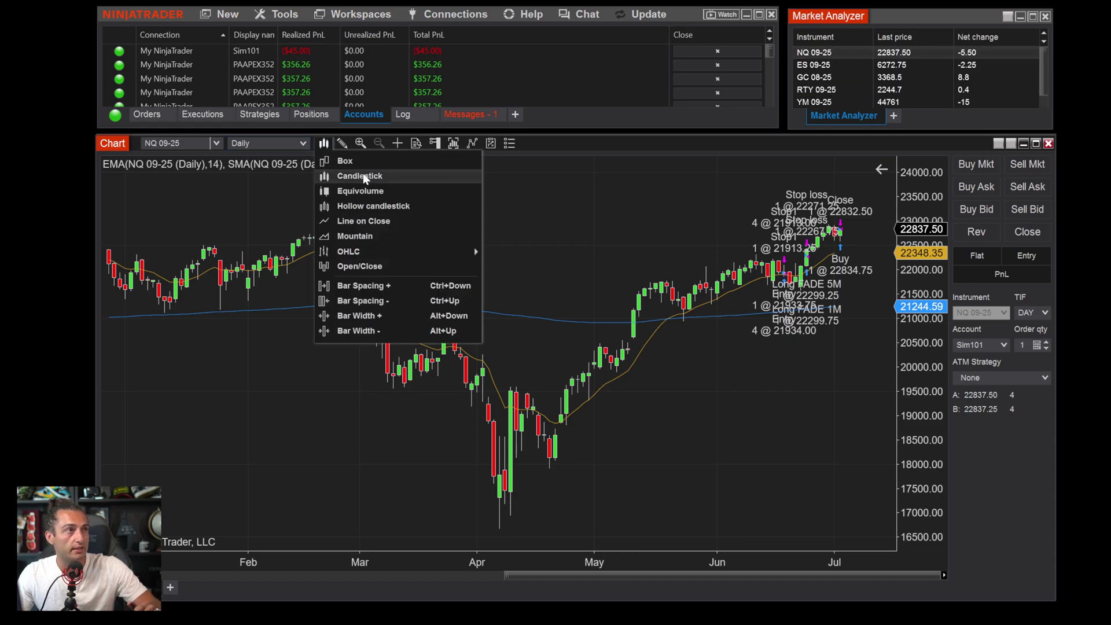
mouse_move(383, 254)
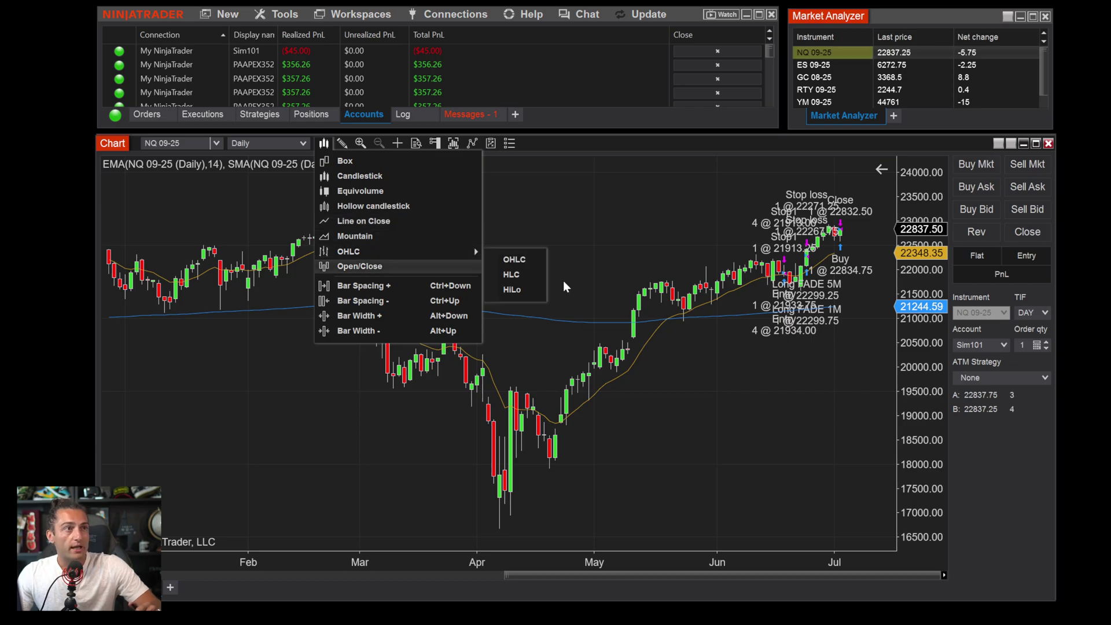
click(548, 256)
scroll(608, 243, up, 3)
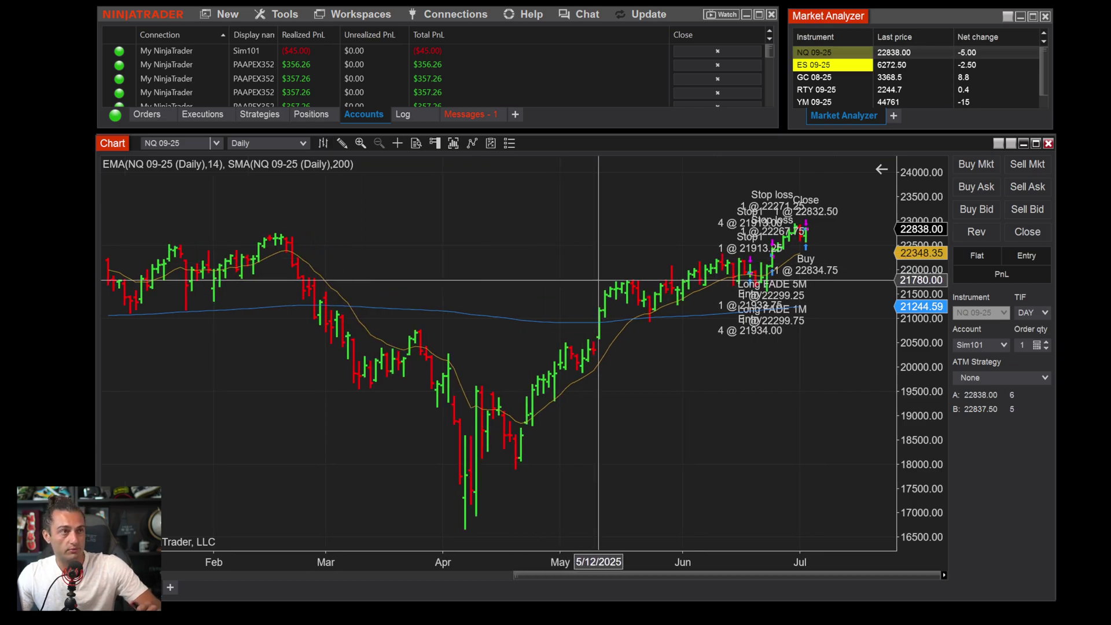
- Try the Line on Close chart style, return the chart to Candlestick, and tighten the time axis slightly
click(325, 143)
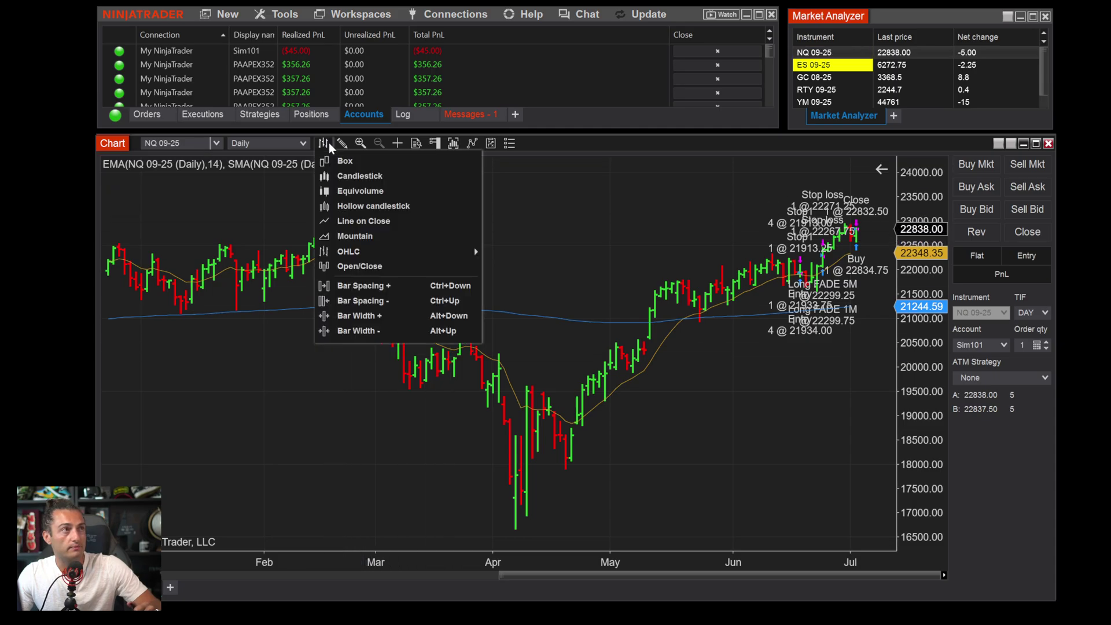
click(403, 221)
scroll(403, 221, down, 9)
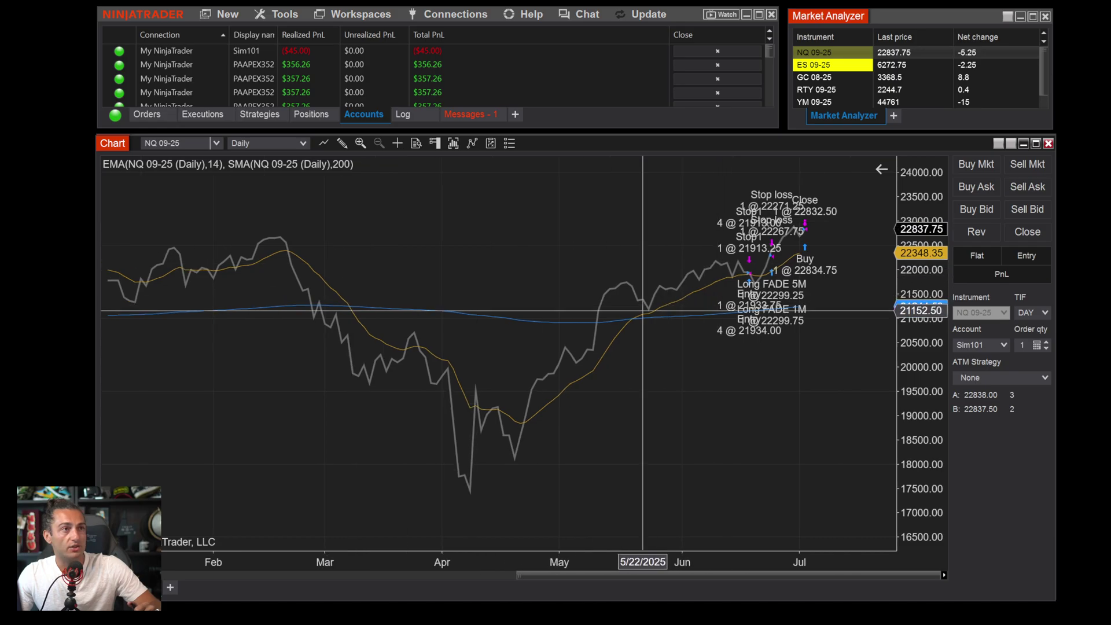
click(323, 143)
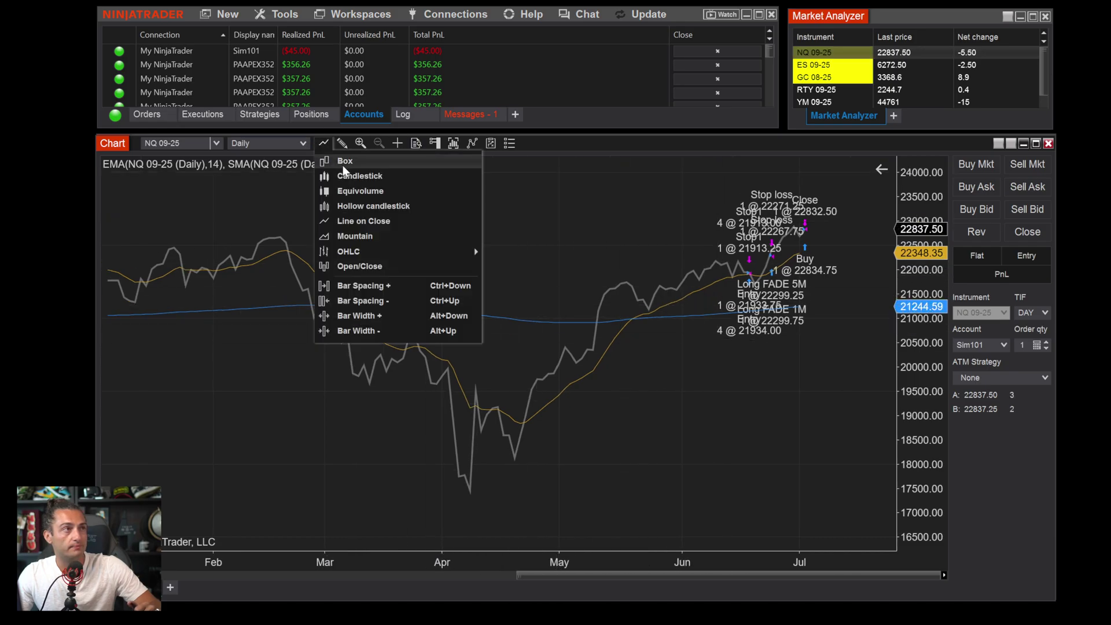
click(358, 176)
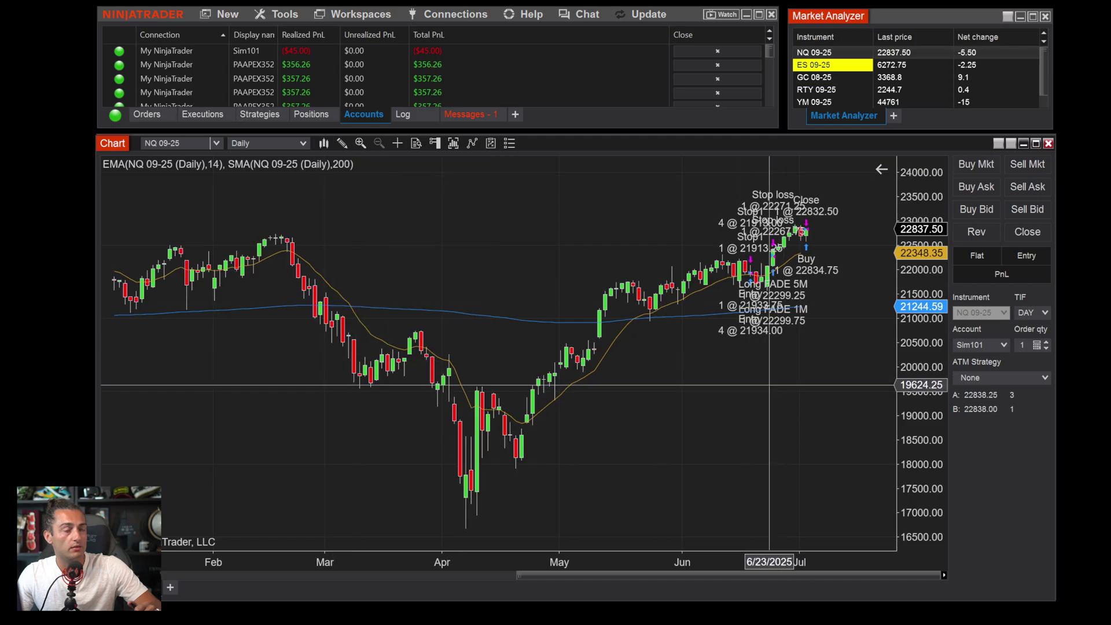
drag(558, 562, 589, 561)
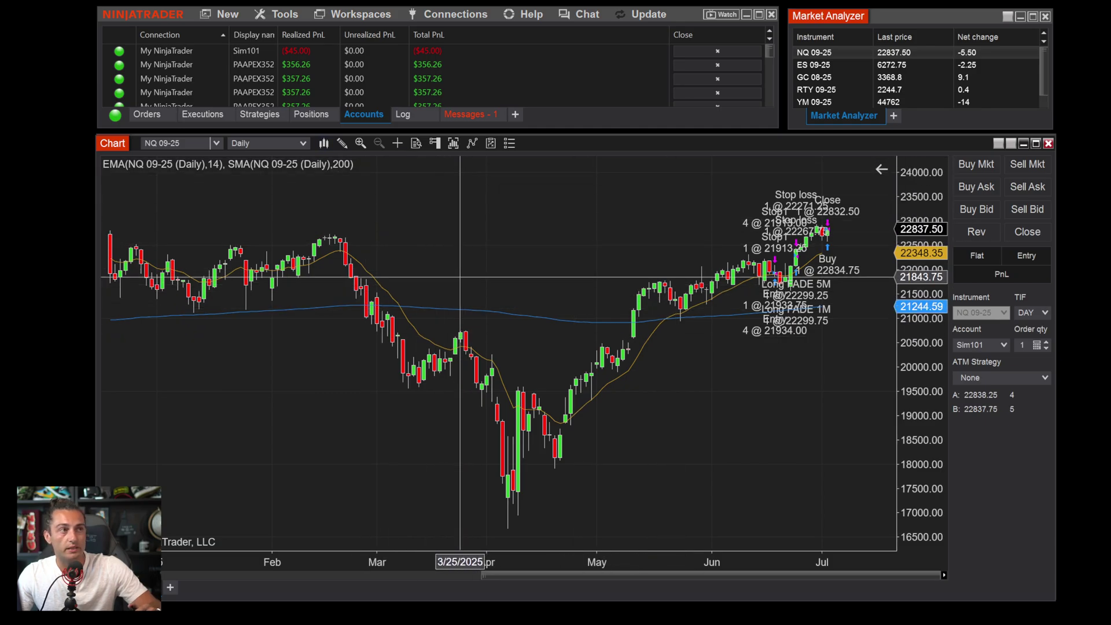
- Examine the chart's Data Series properties for time frame, chart style and visual settings, and close them without changes
right_click(457, 244)
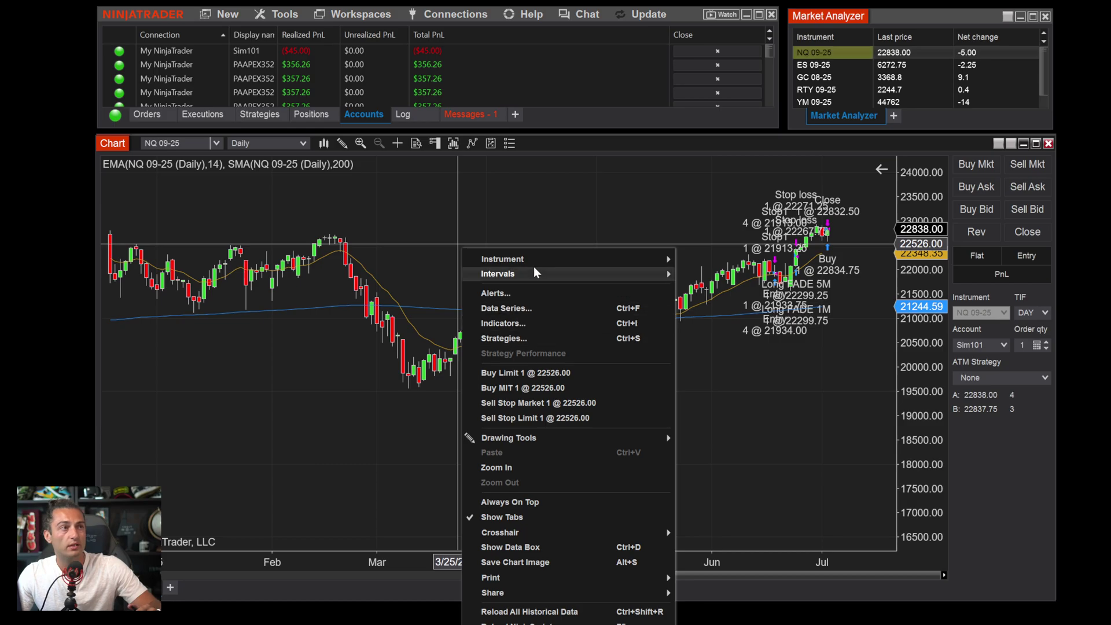
click(529, 308)
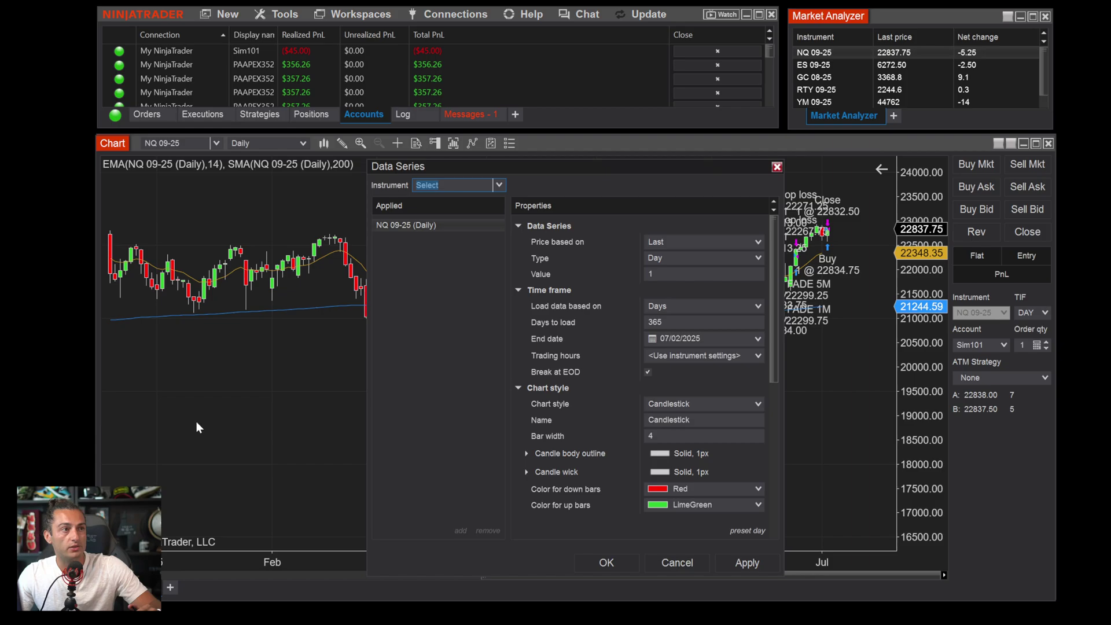
scroll(587, 358, down, 3)
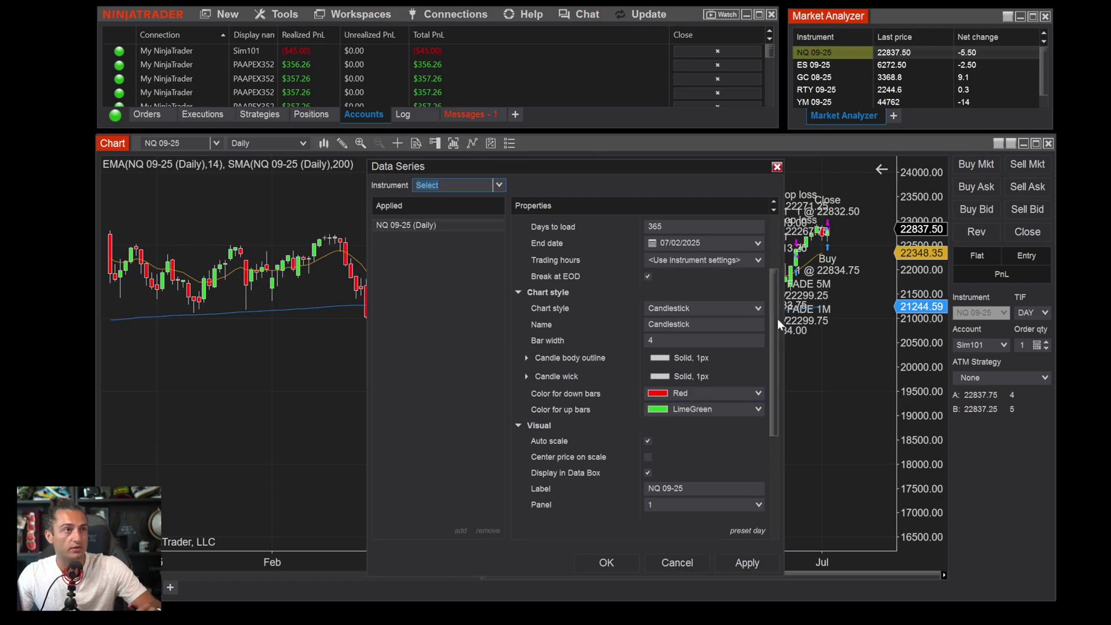
mouse_move(777, 319)
mouse_down()
mouse_move(769, 425)
mouse_move(776, 341)
mouse_move(765, 257)
mouse_move(780, 176)
mouse_up()
click(778, 168)
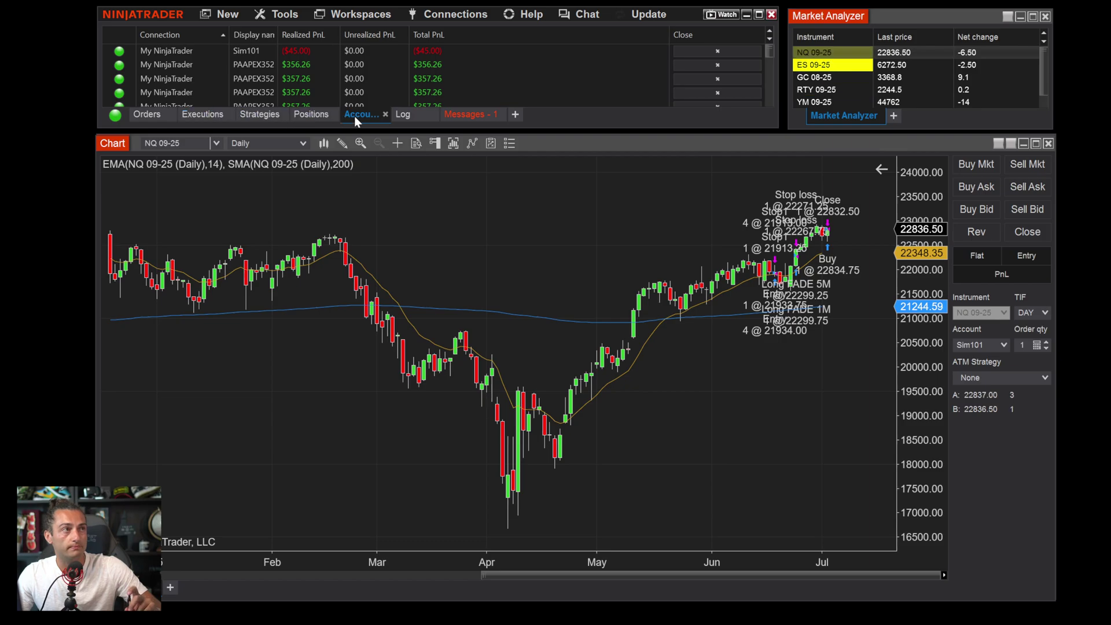
- Review the account activity in the Orders, Executions, Positions and Accounts views, ending on the Sim101 account
click(148, 117)
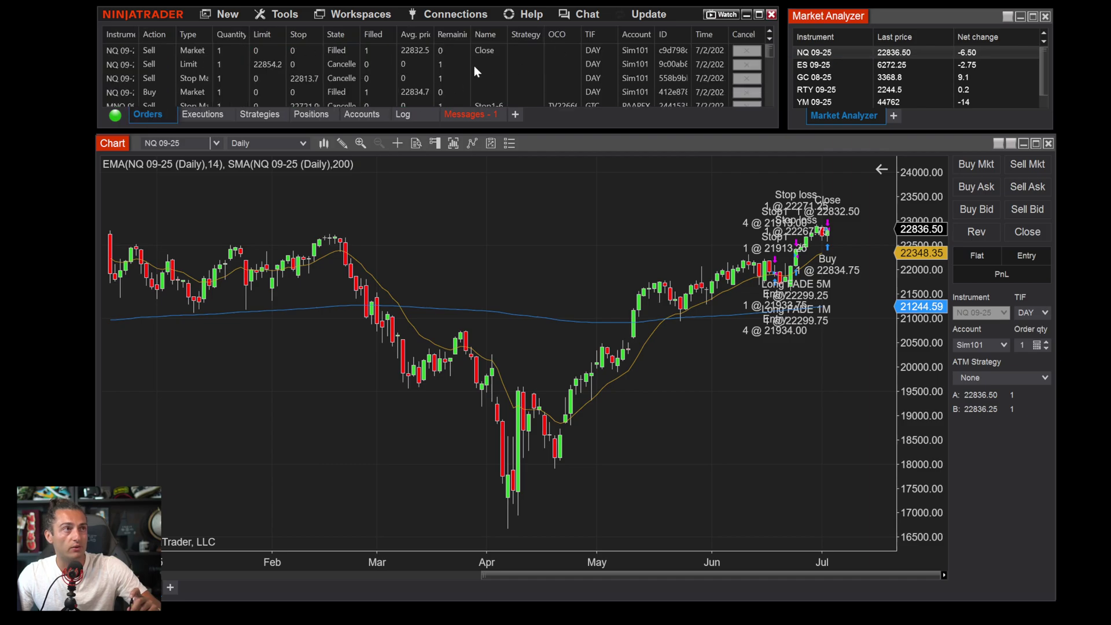
click(202, 114)
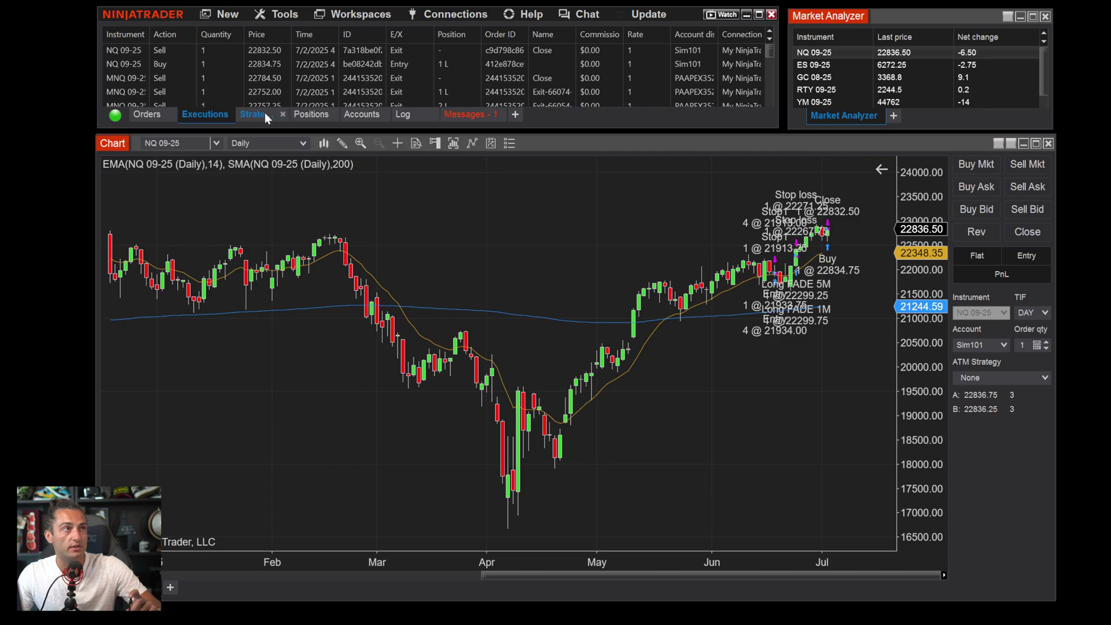
click(310, 114)
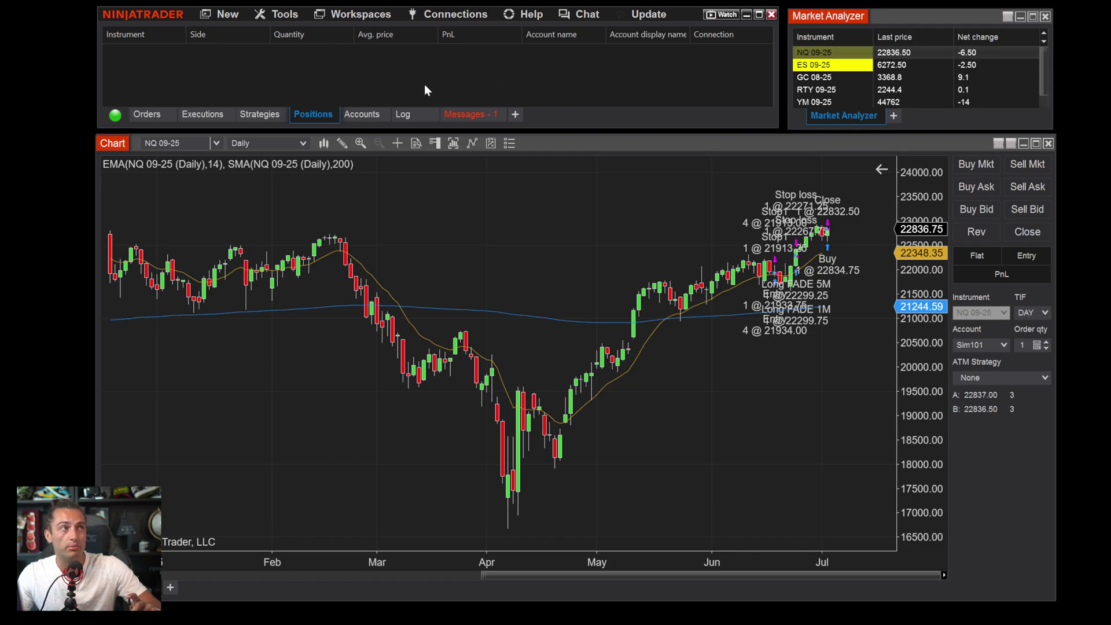
click(363, 117)
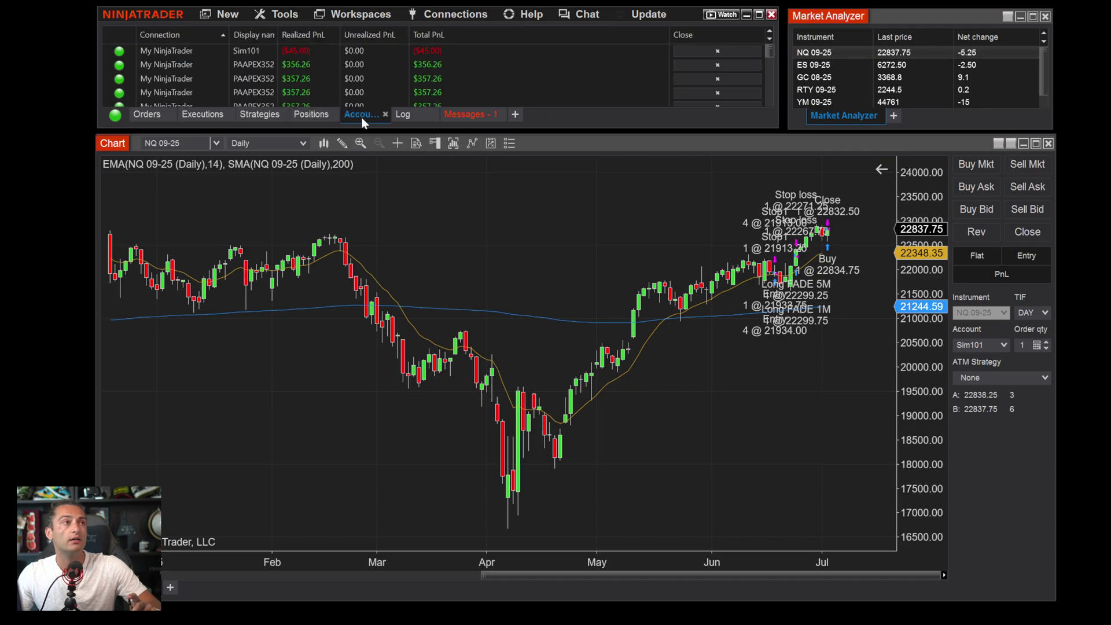
click(363, 54)
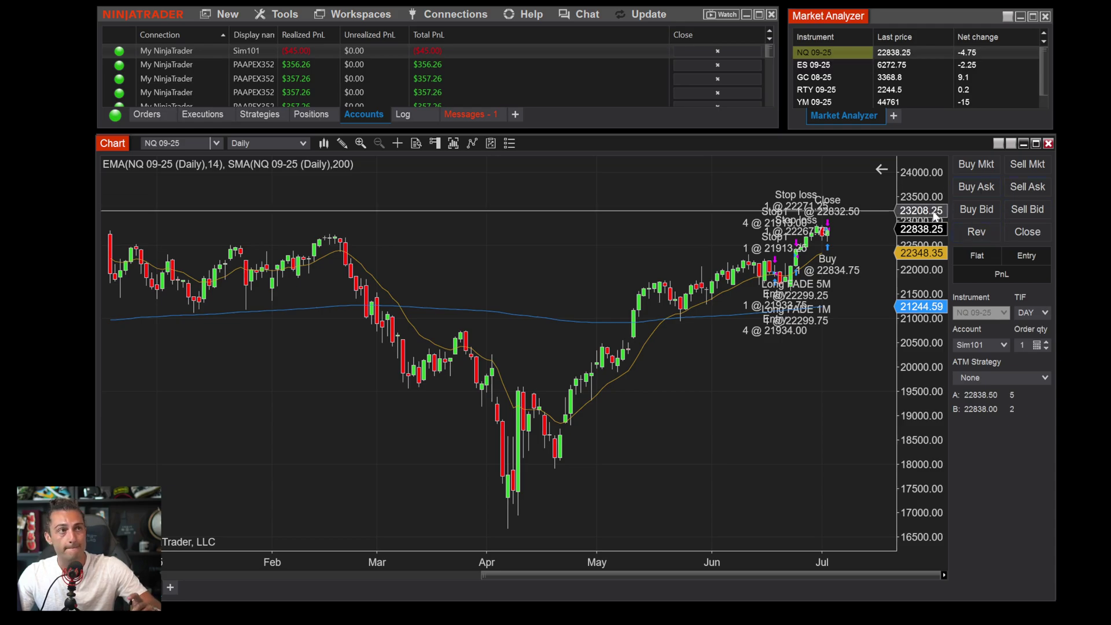
- Examine the available ATM strategy presets for chart trading and leave the strategy set to None
drag(819, 17, 817, 20)
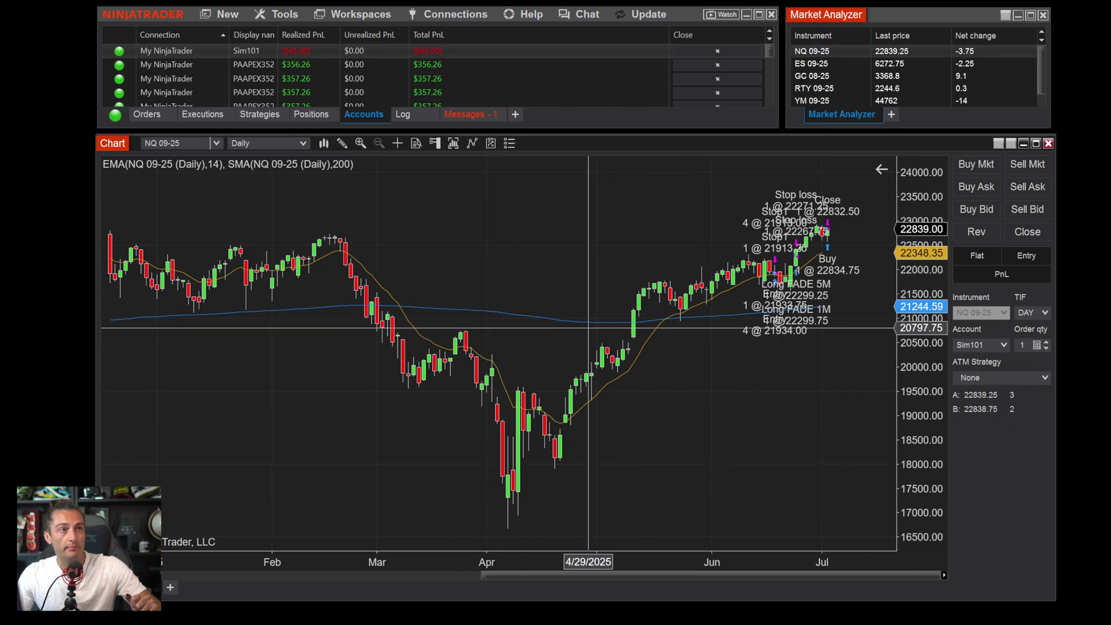
scroll(550, 249, down, 3)
scroll(549, 249, up, 3)
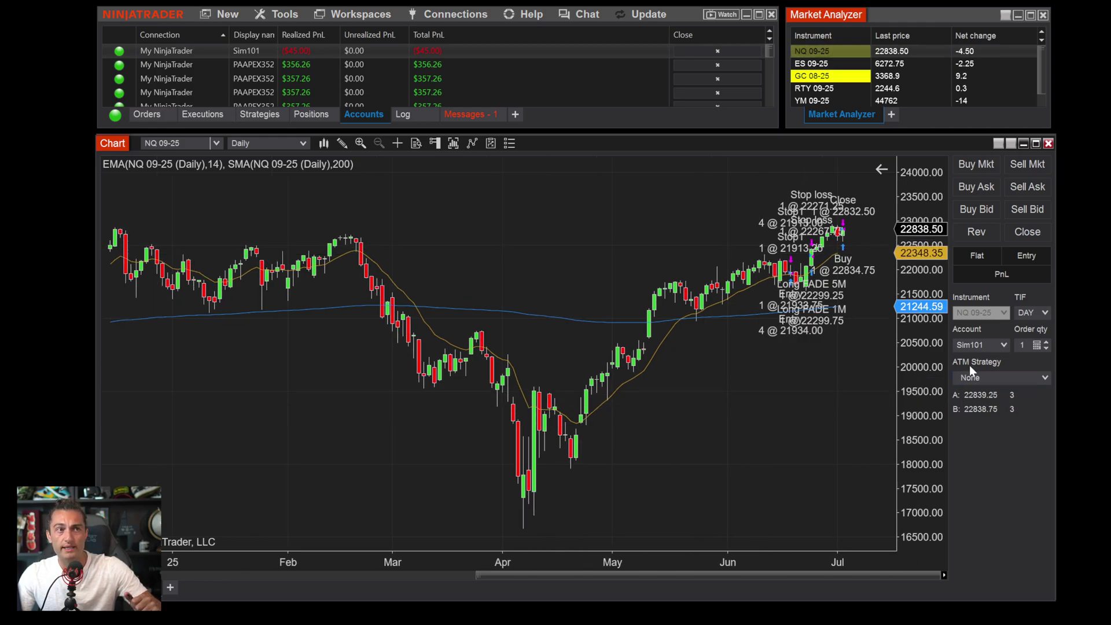
click(1046, 378)
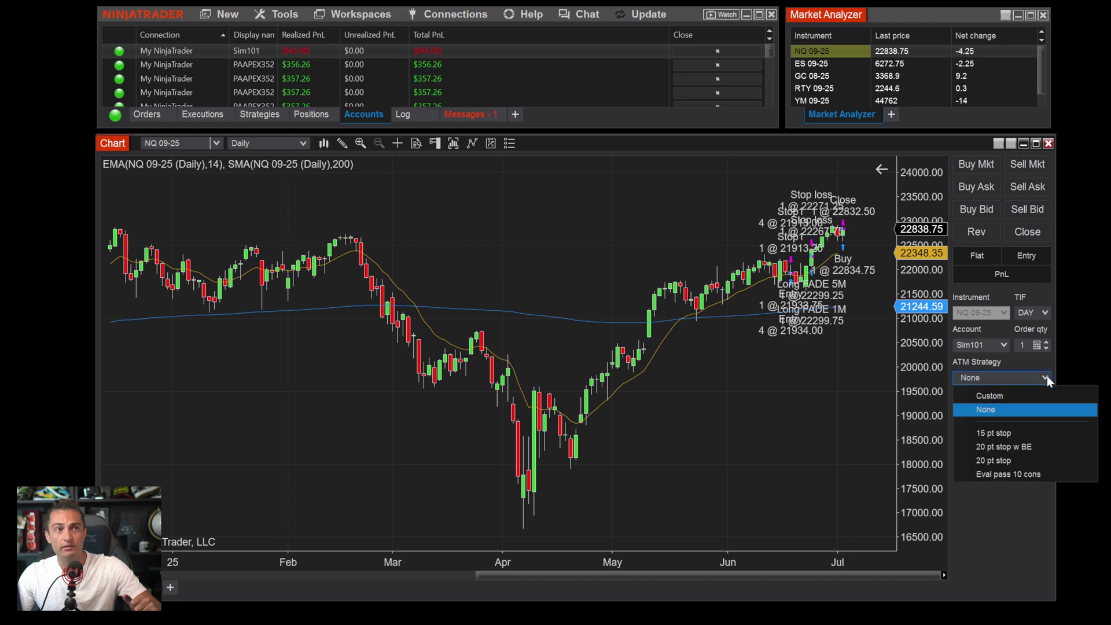
click(981, 363)
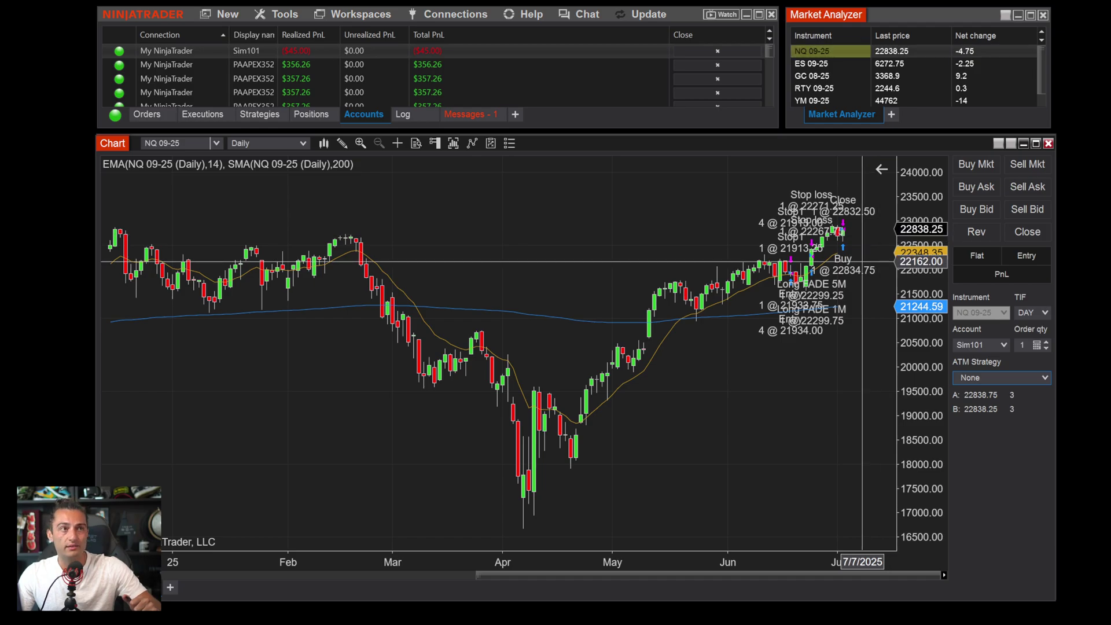
- Switch the NQ 09-25 chart to the 3-minute interval and rescale its price axis to about 22700 to 22860
click(303, 144)
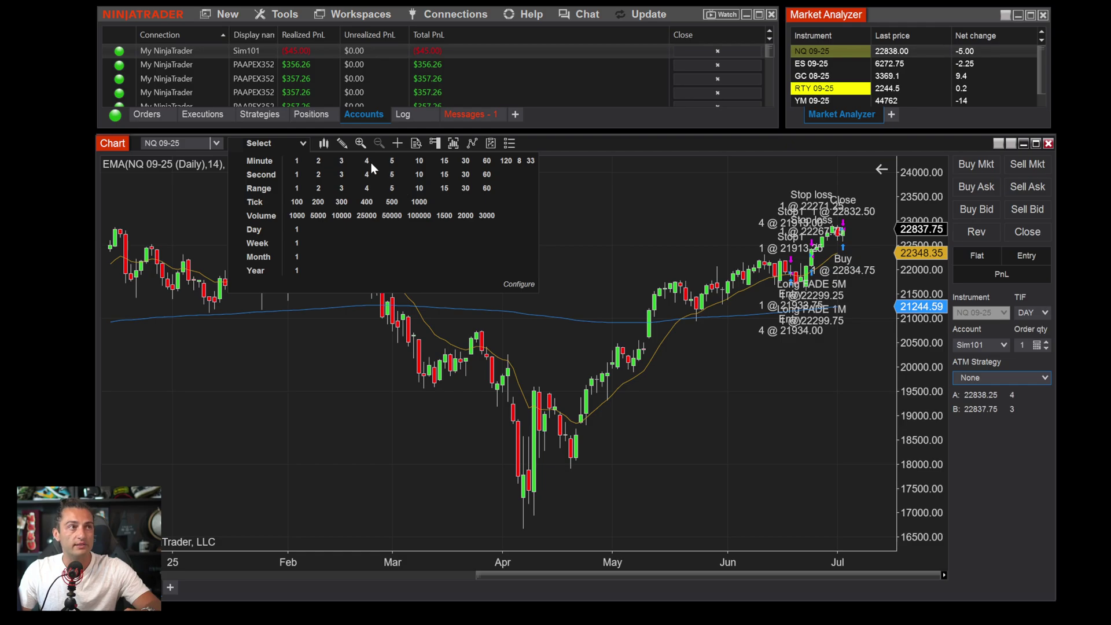
click(343, 161)
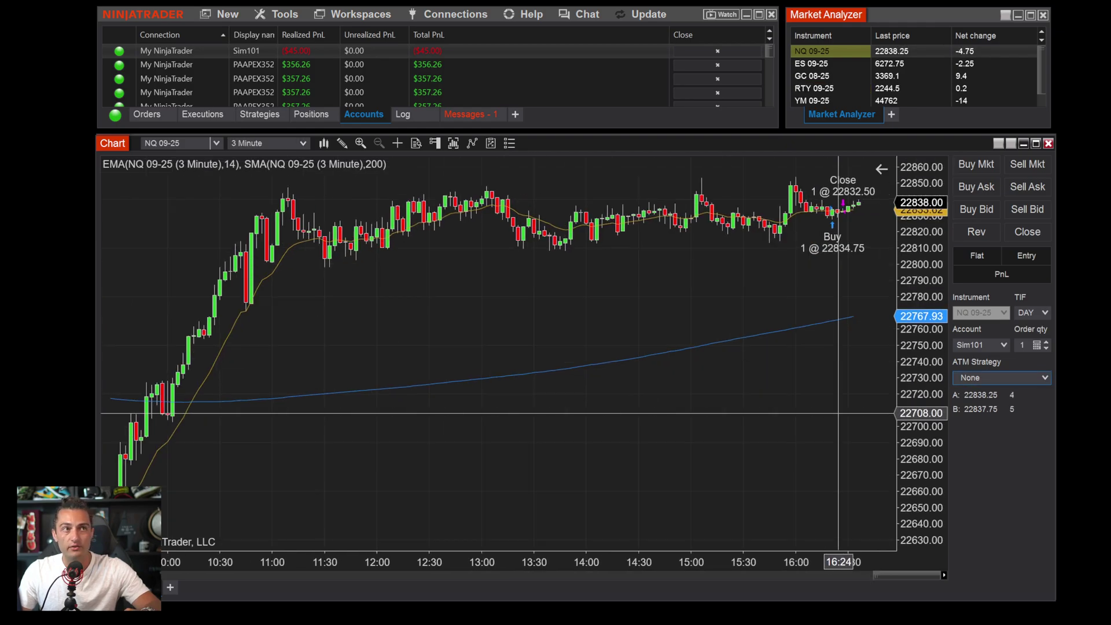
mouse_move(776, 561)
mouse_down()
mouse_move(710, 567)
mouse_move(780, 564)
mouse_up()
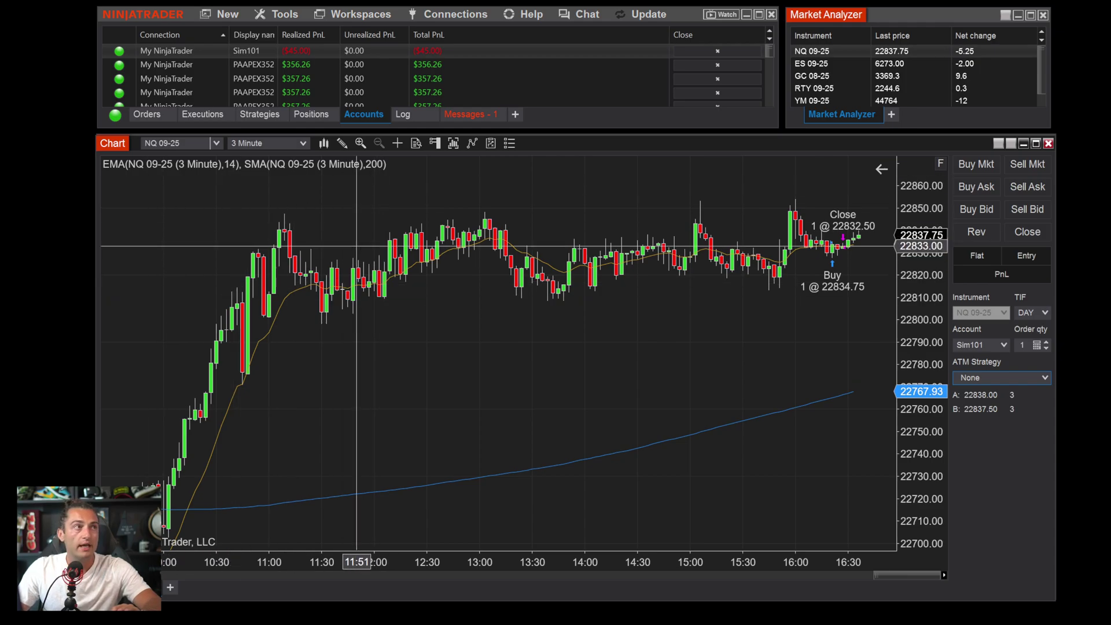
- Save the NEW SPACE workspace and review the list of available workspaces
click(393, 15)
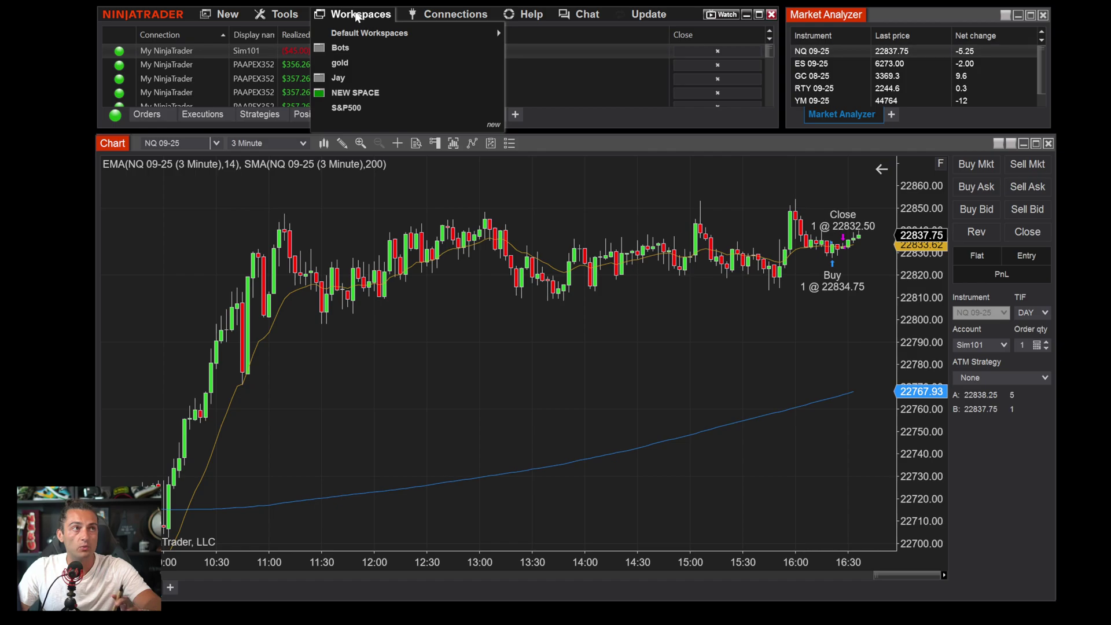
mouse_move(382, 95)
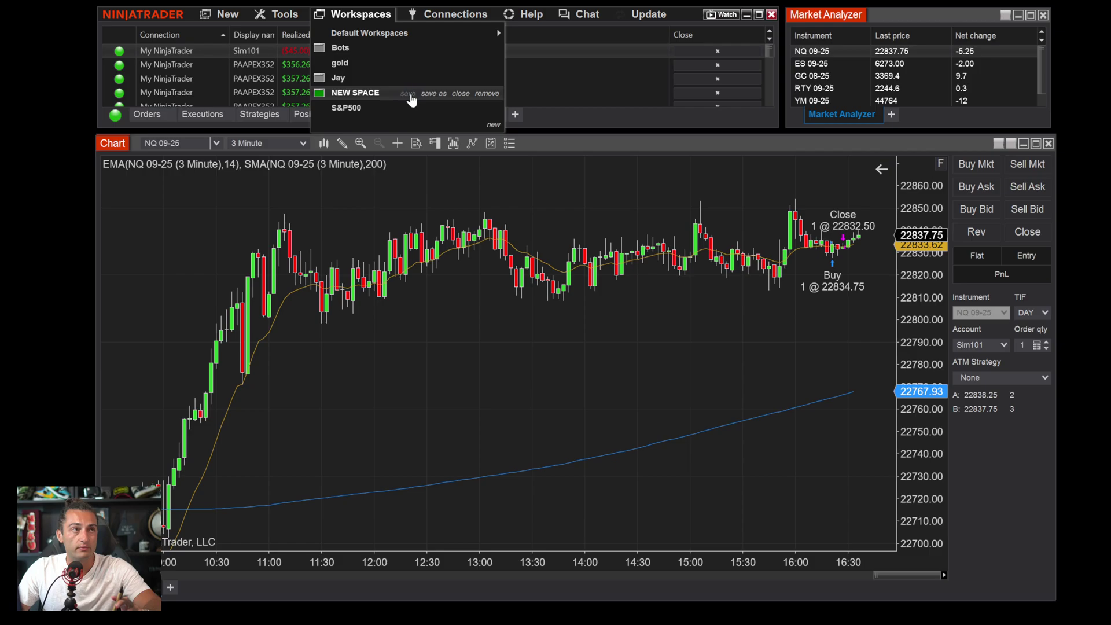
click(409, 96)
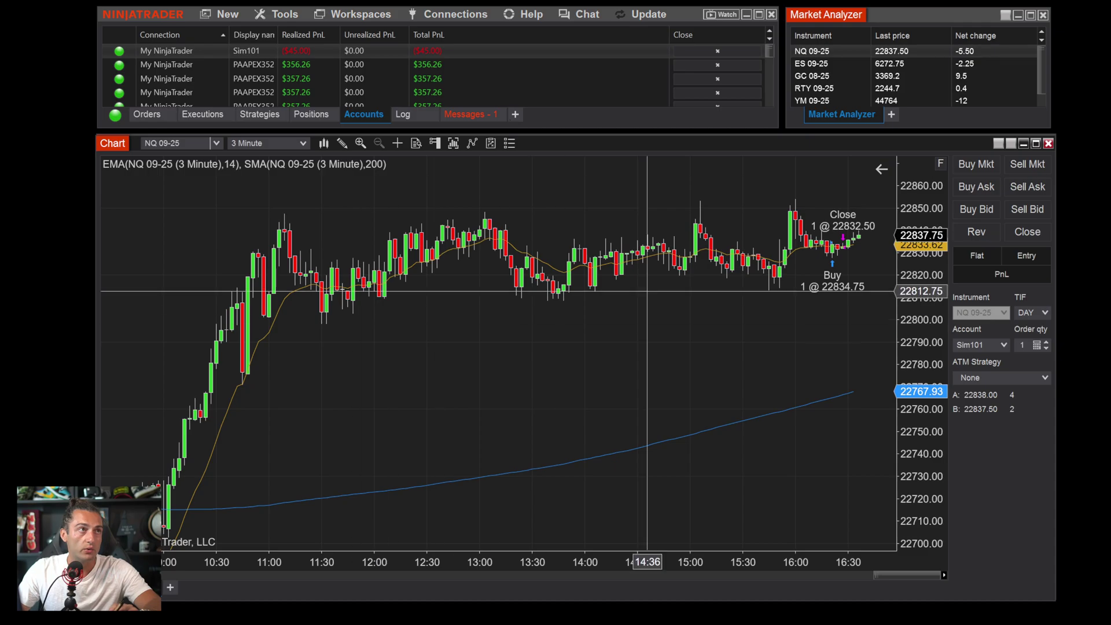
click(348, 15)
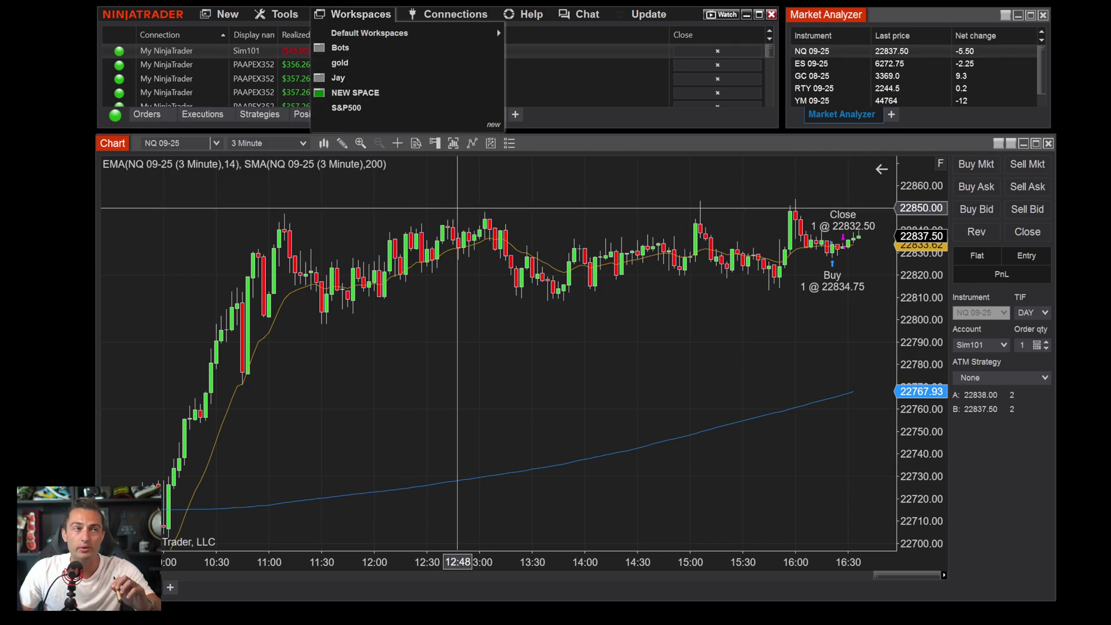
click(616, 299)
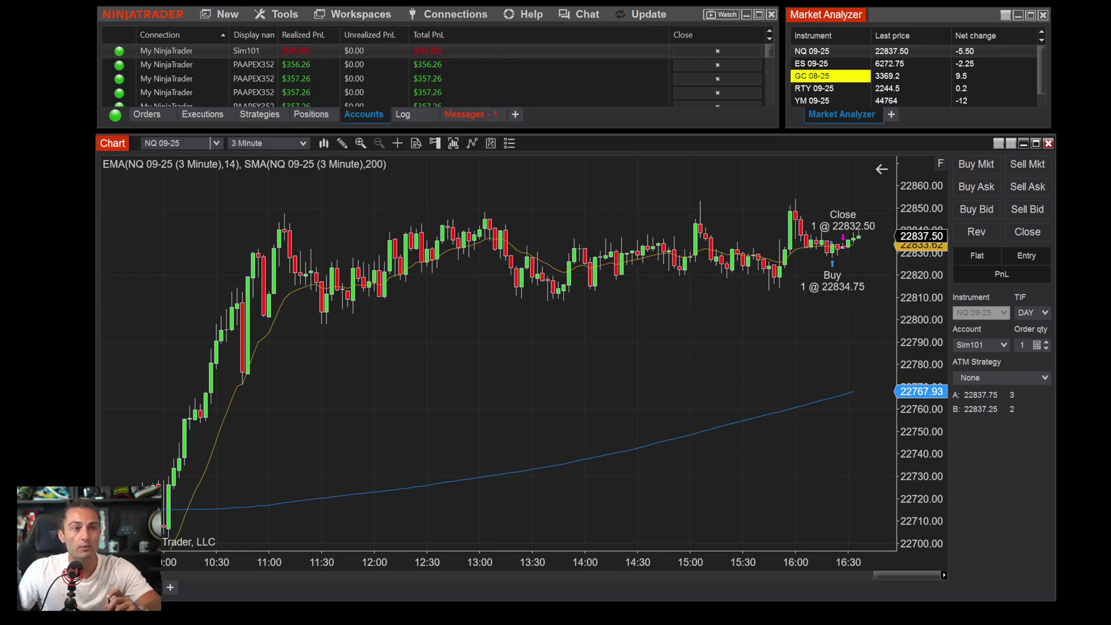